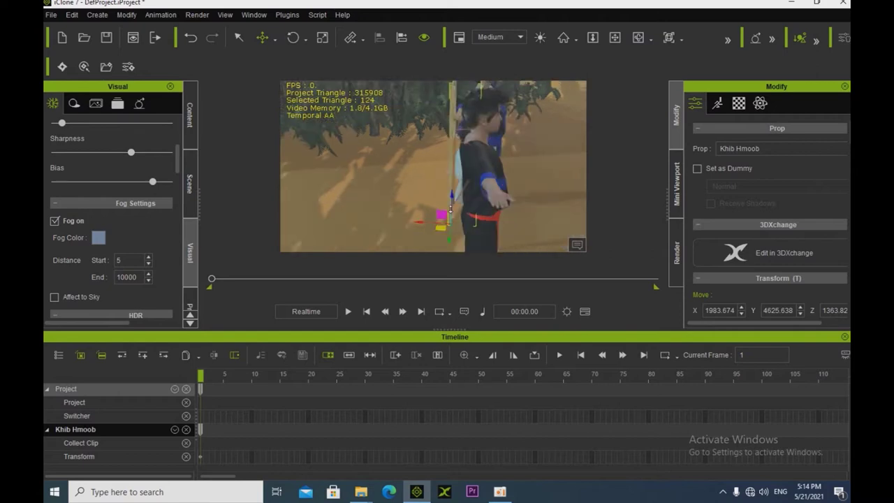
Move the Khib Hmoob carrying frame horizontally until it sits close against the boy's back.
drag(419, 212, 417, 215)
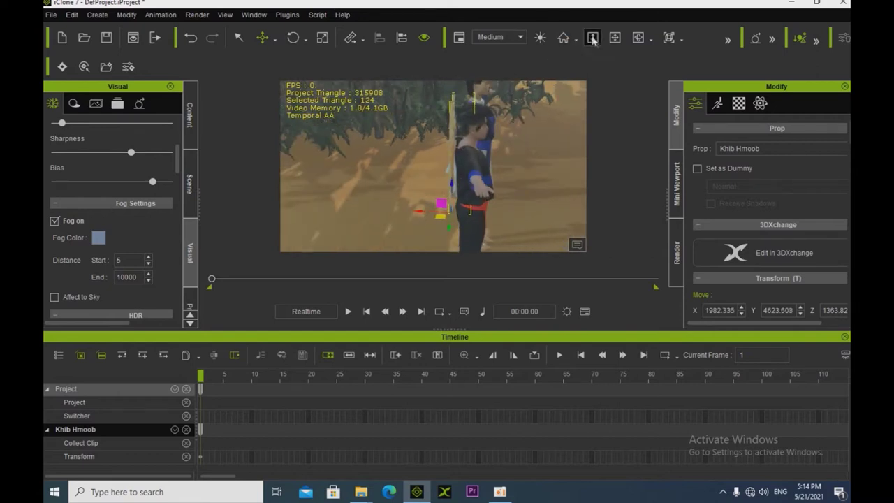
click(616, 39)
right_drag(523, 175, 424, 193)
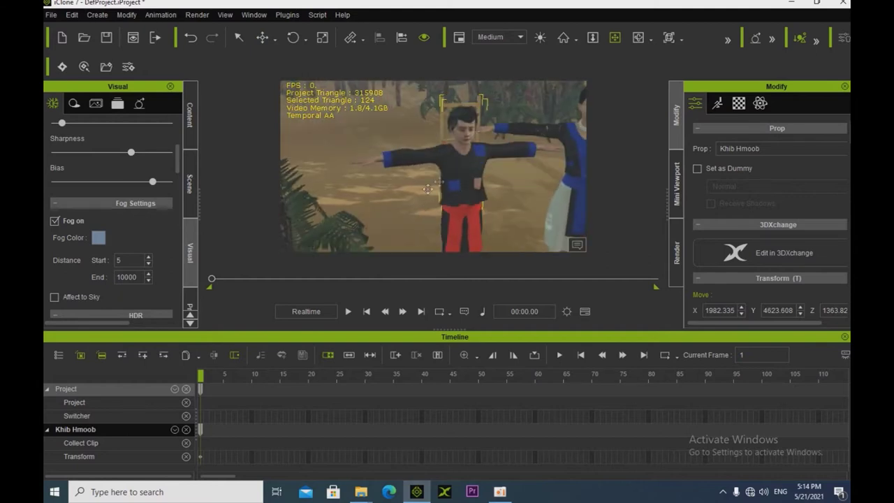
scroll(507, 172, up, 3)
drag(507, 172, 451, 192)
scroll(473, 187, down, 3)
right_drag(473, 188, 451, 203)
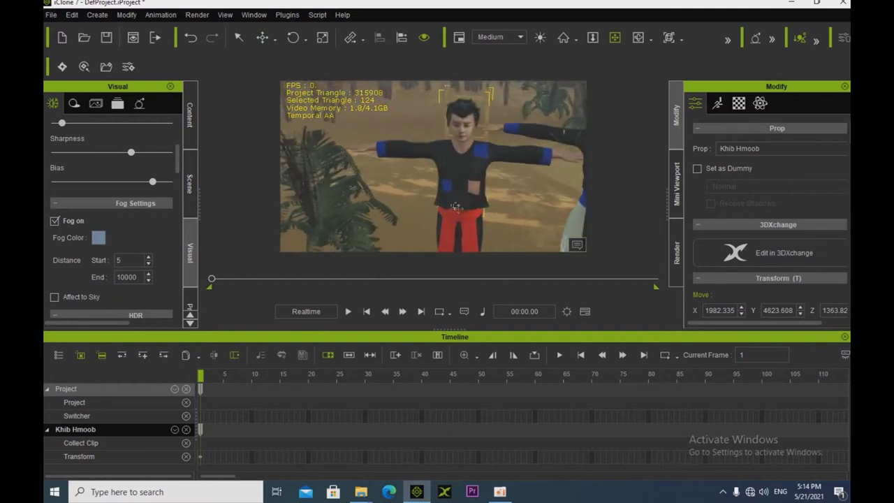
mouse_move(466, 206)
right_down()
mouse_move(625, 204)
mouse_move(469, 219)
right_up()
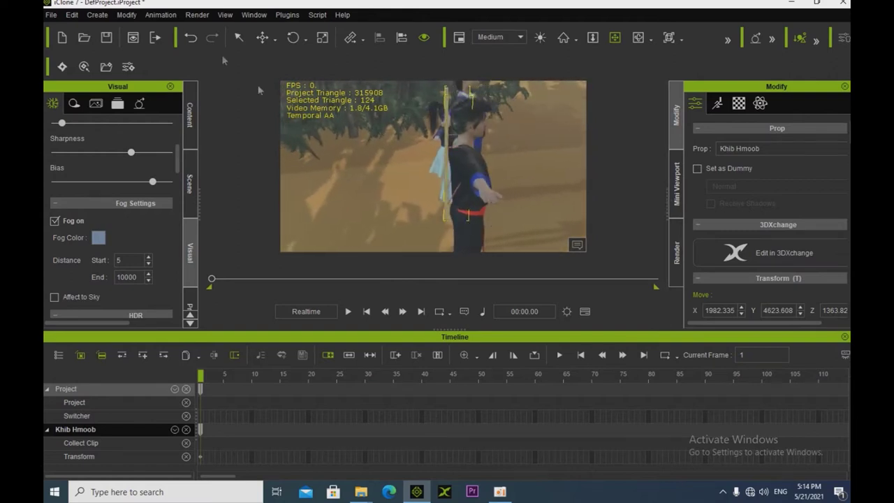
click(263, 39)
drag(412, 219, 417, 219)
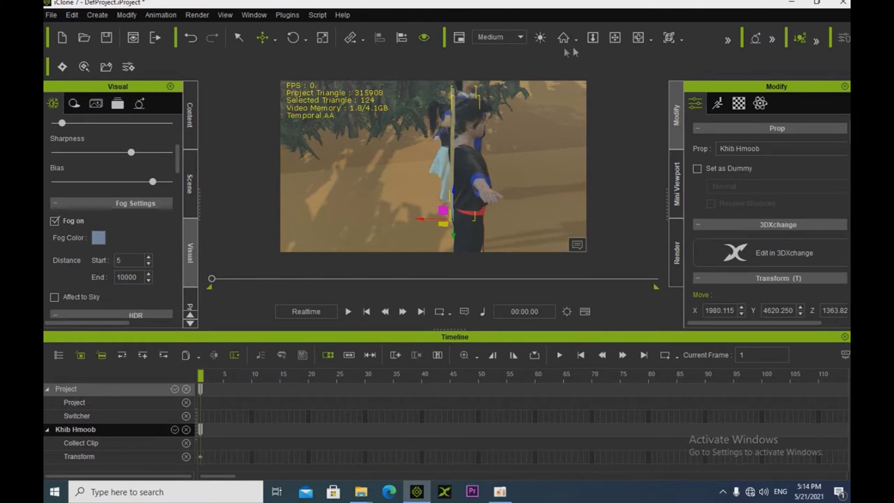
Turn the Khib Hmoob frame slightly around its vertical axis and shift it to sit squarely on the boy's back.
right_drag(378, 227, 640, 190)
right_drag(513, 199, 555, 196)
click(293, 38)
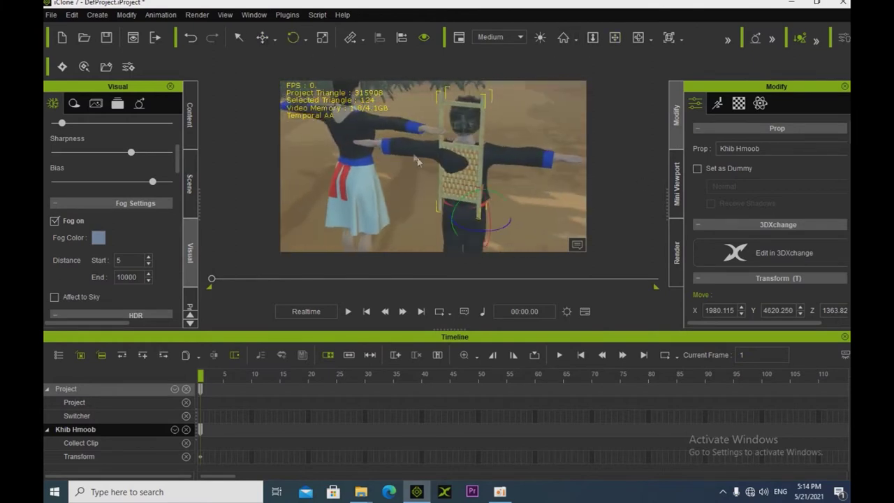
drag(466, 230, 470, 231)
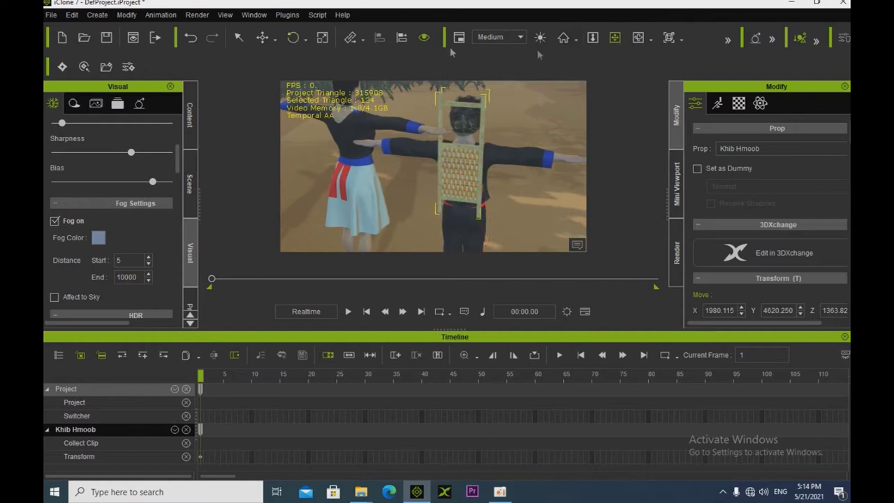
click(263, 37)
drag(475, 229, 477, 231)
Link the Khib Hmoob frame to the boy's CC_Base_Spine02 bone as its parent.
click(614, 37)
right_drag(524, 180, 245, 244)
drag(244, 248, 473, 200)
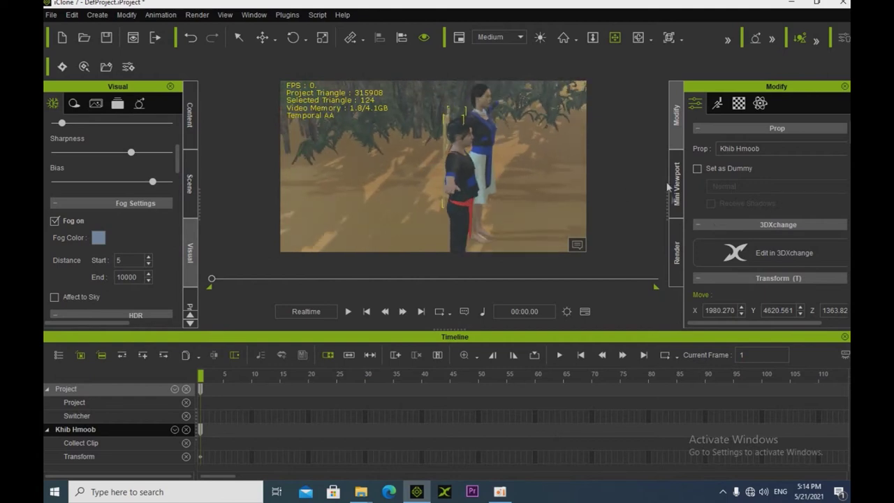
scroll(753, 233, down, 4)
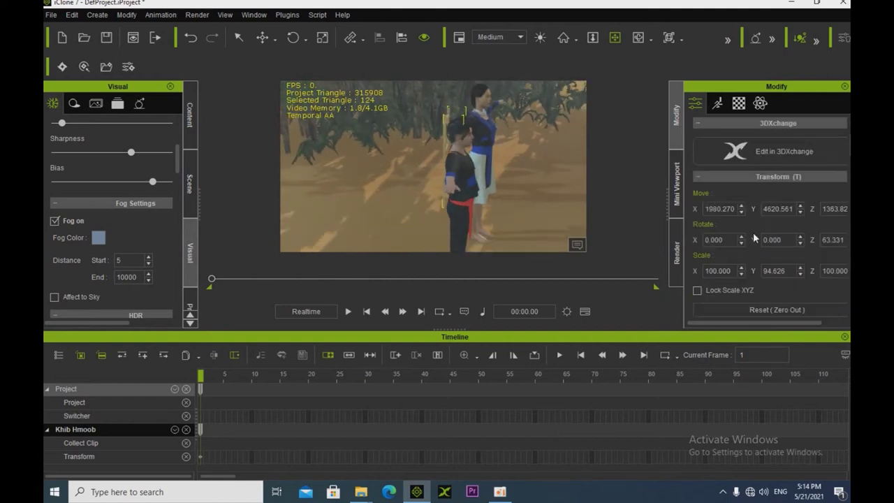
scroll(752, 233, down, 4)
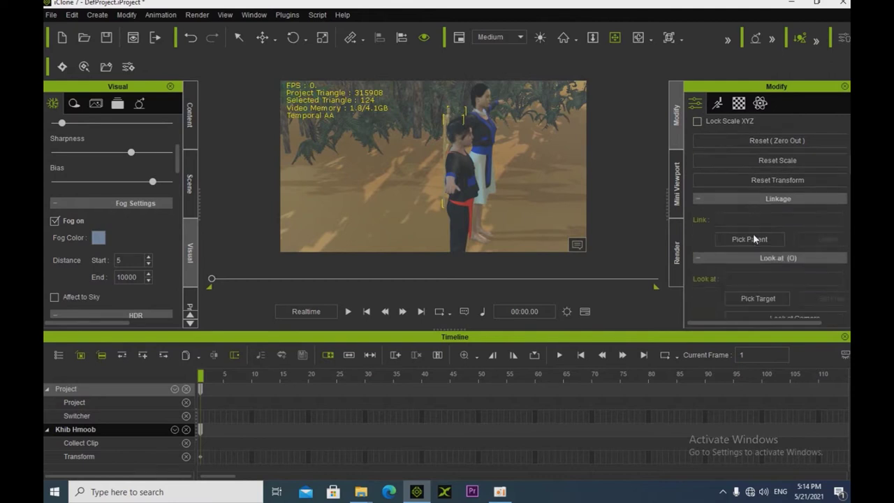
click(749, 239)
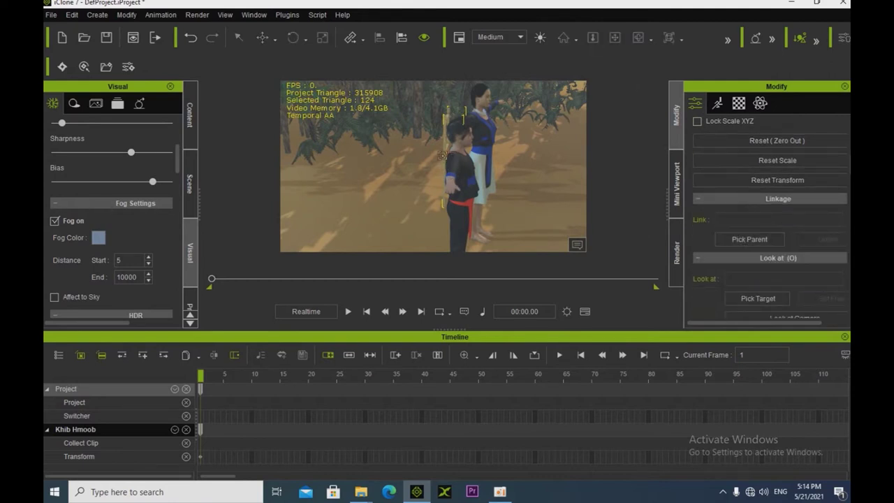
scroll(474, 172, up, 3)
scroll(566, 150, down, 2)
click(475, 142)
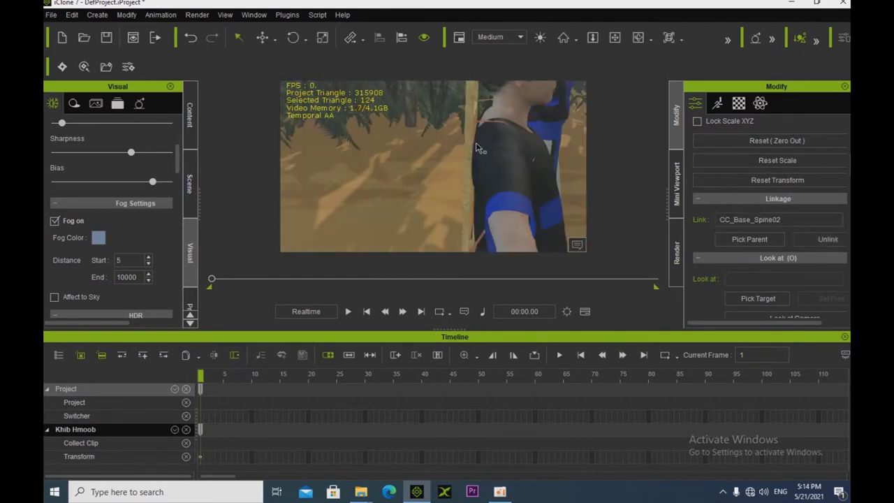
Open Motion Puppet for the boy and choose the second male 01_Basi… motion in the Move category.
click(615, 38)
middle_drag(425, 188, 469, 189)
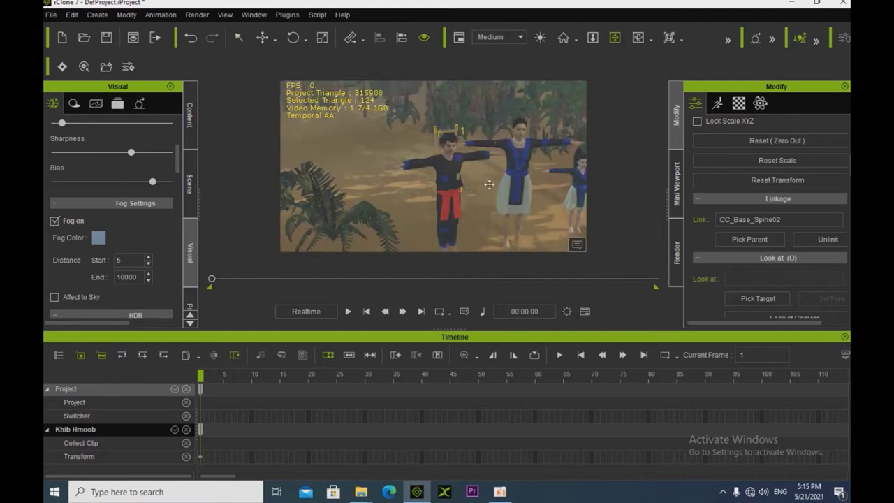
right_drag(455, 194, 475, 192)
click(717, 103)
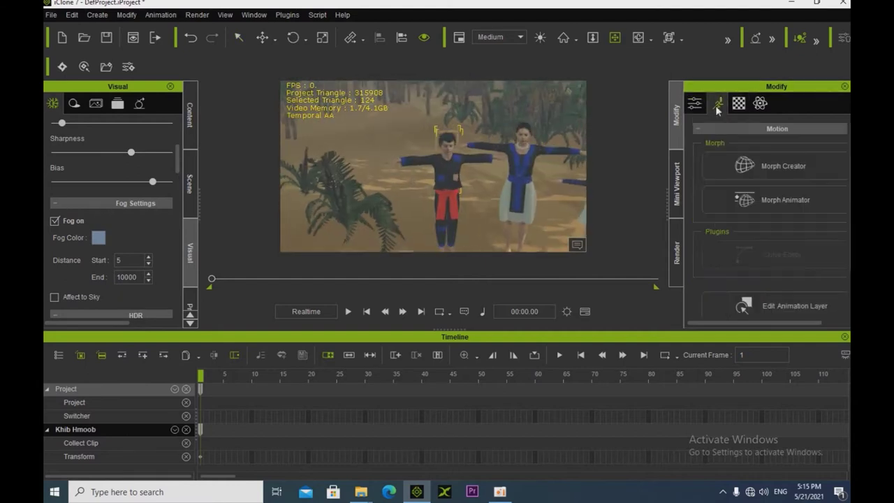
click(447, 202)
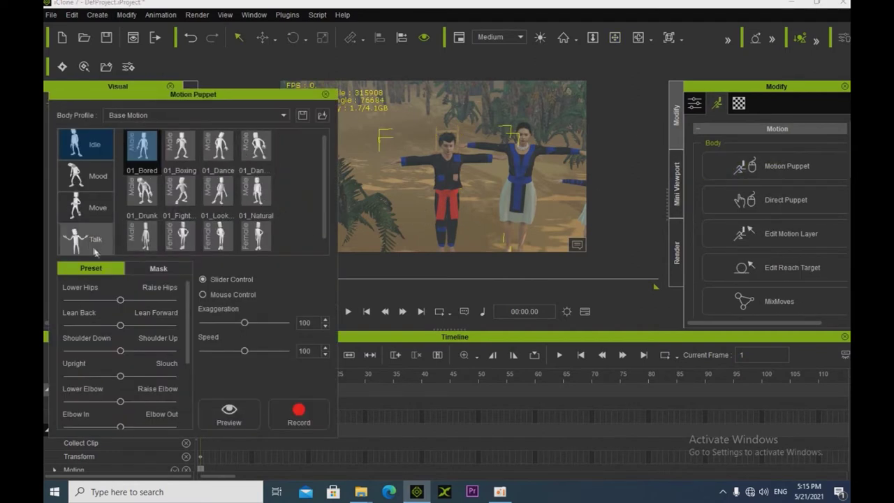
click(77, 206)
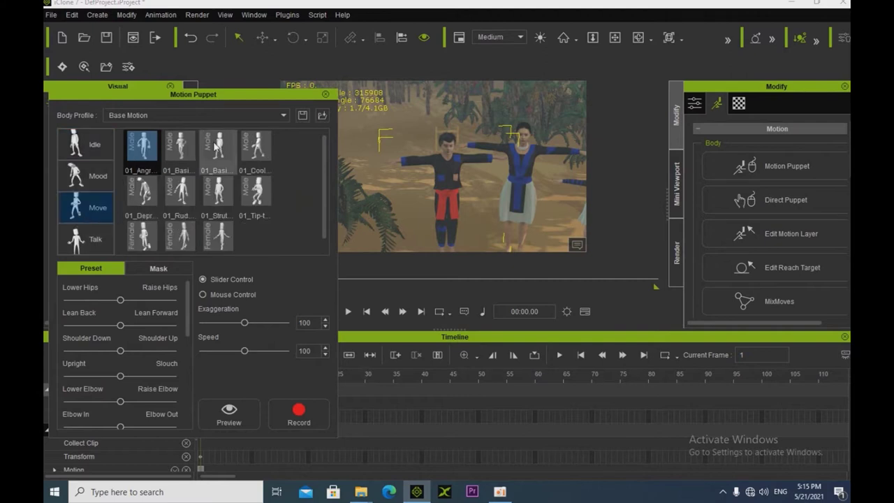
click(227, 159)
Record the chosen walking motion on the boy up to about frame 81, and return the playhead to frame 1.
click(297, 402)
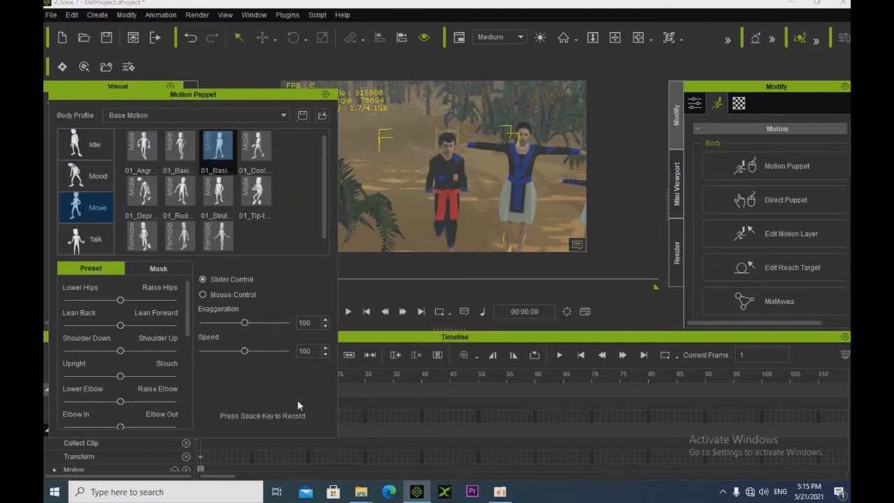
key(space)
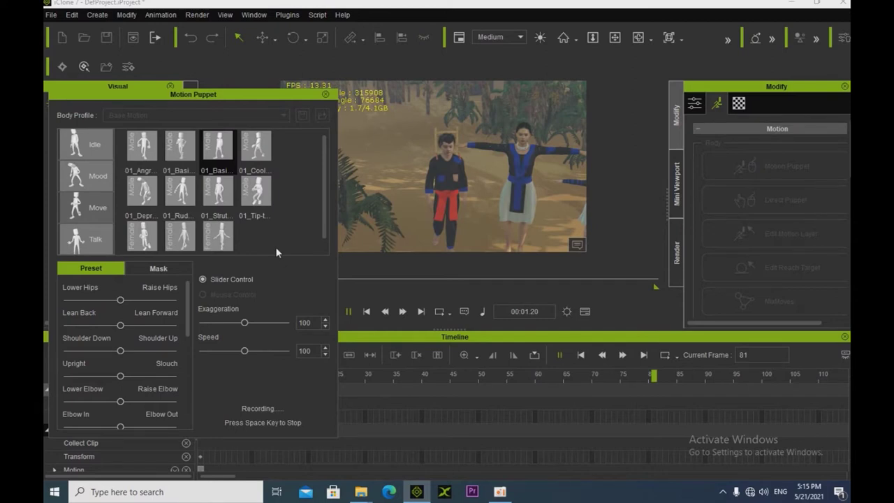
key(space)
click(327, 93)
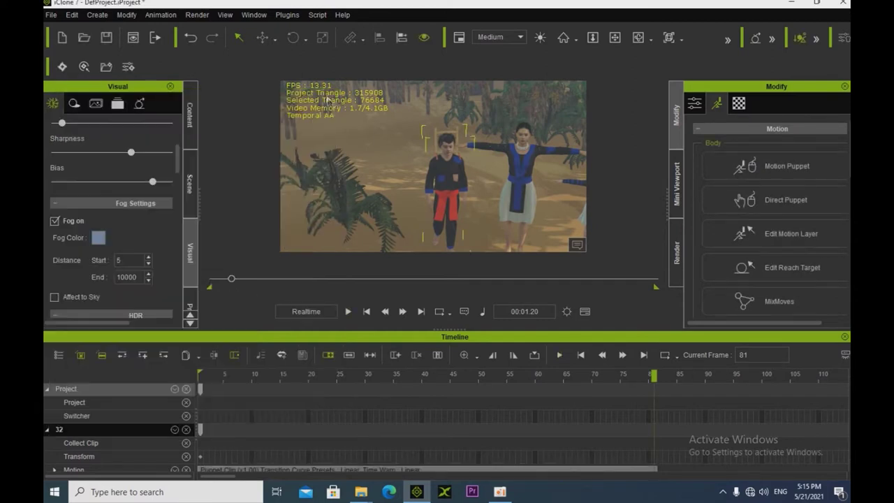
drag(232, 280, 211, 278)
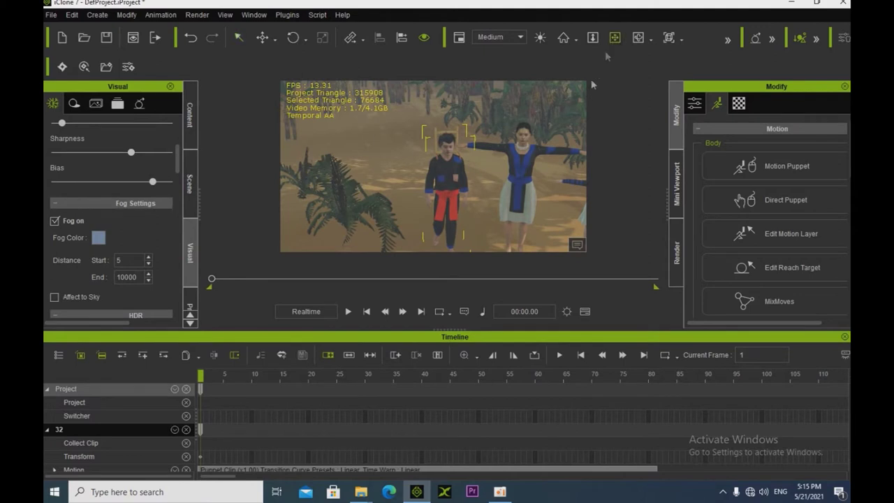
Examine from behind how the carrying frame sits on the boy's back in the walking pose.
right_drag(406, 213, 594, 209)
right_drag(356, 235, 461, 192)
scroll(453, 202, up, 5)
scroll(418, 209, down, 2)
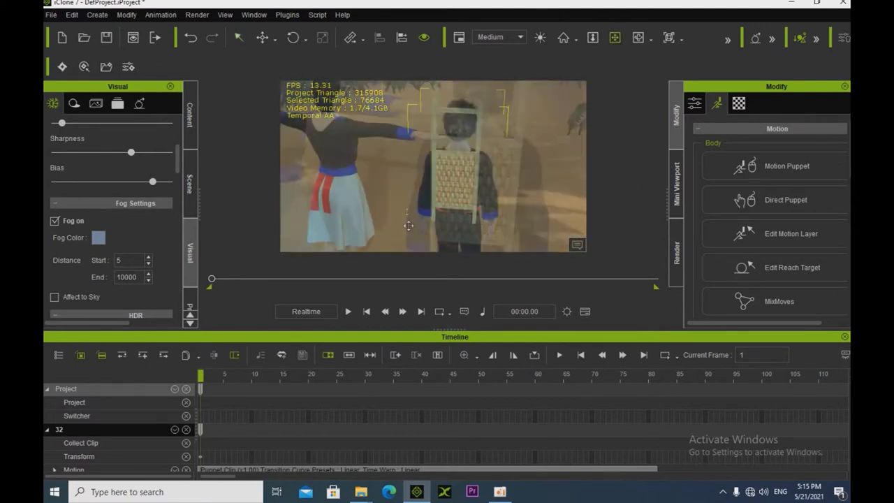
right_drag(409, 226, 431, 157)
scroll(430, 156, down, 3)
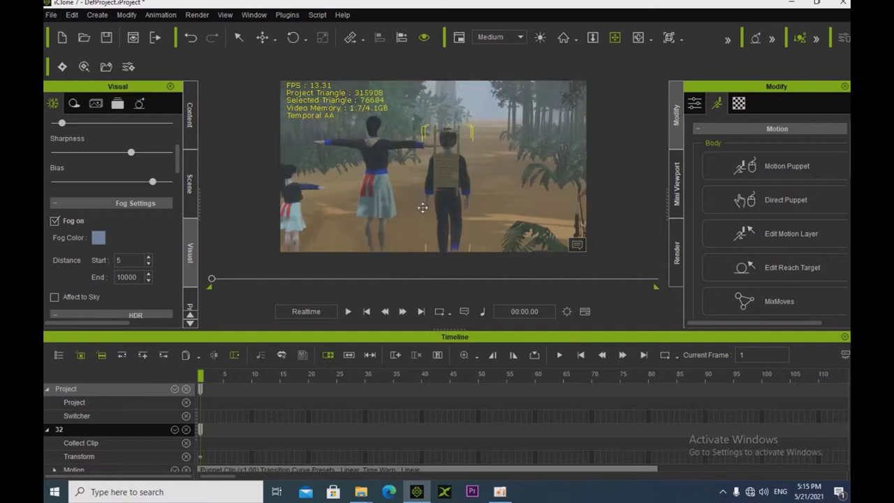
right_drag(422, 208, 379, 235)
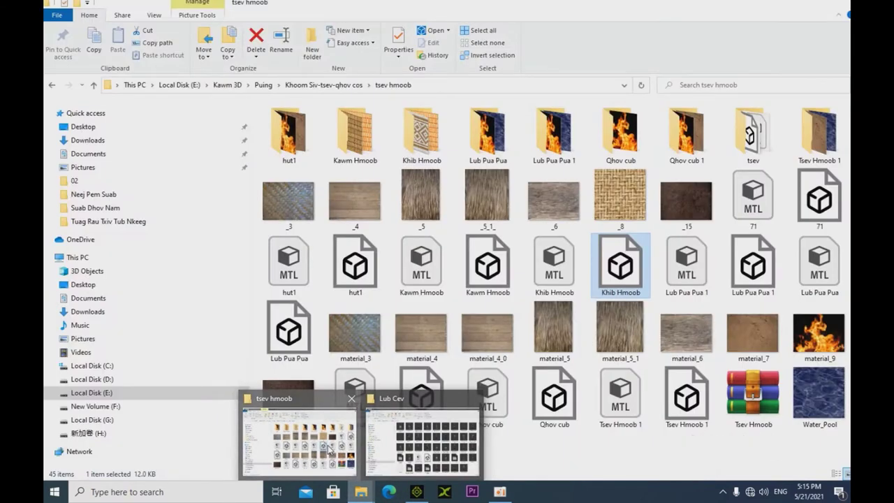
Import the Kawm Hmoob object from the tsev hmoob folder into the iClone scene, breaking its meshes into sub-props.
click(342, 451)
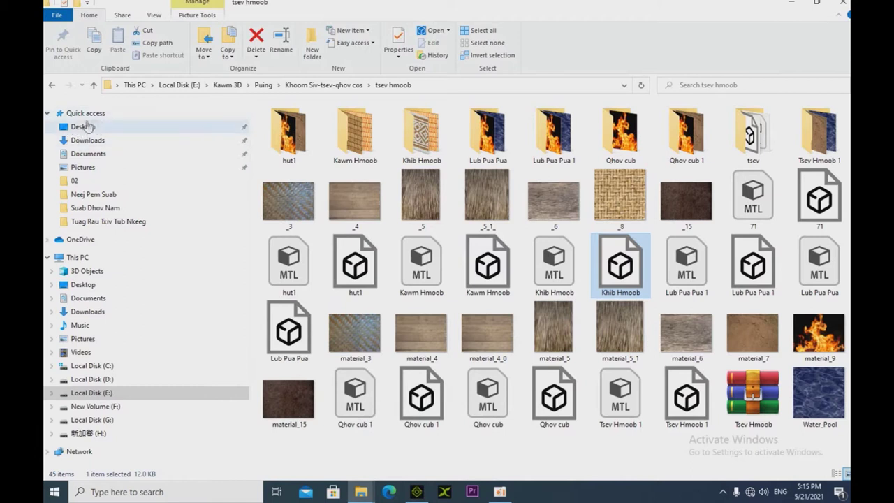
click(421, 265)
click(488, 269)
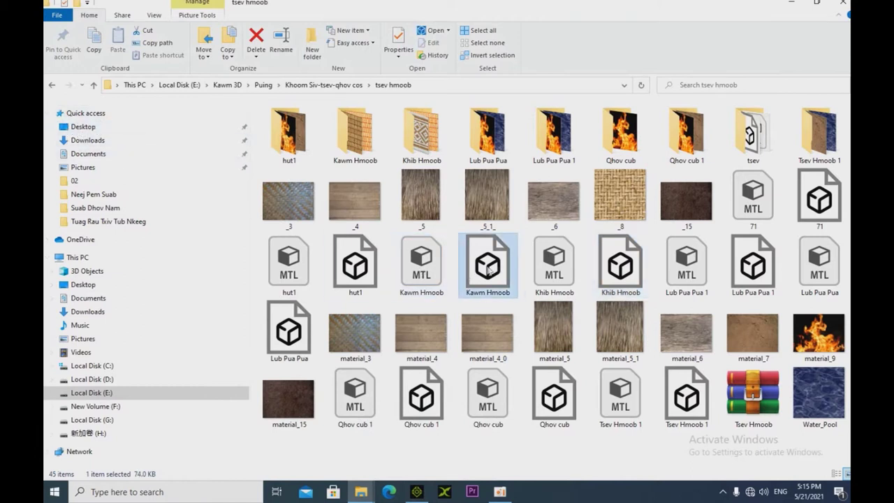
drag(488, 270, 374, 245)
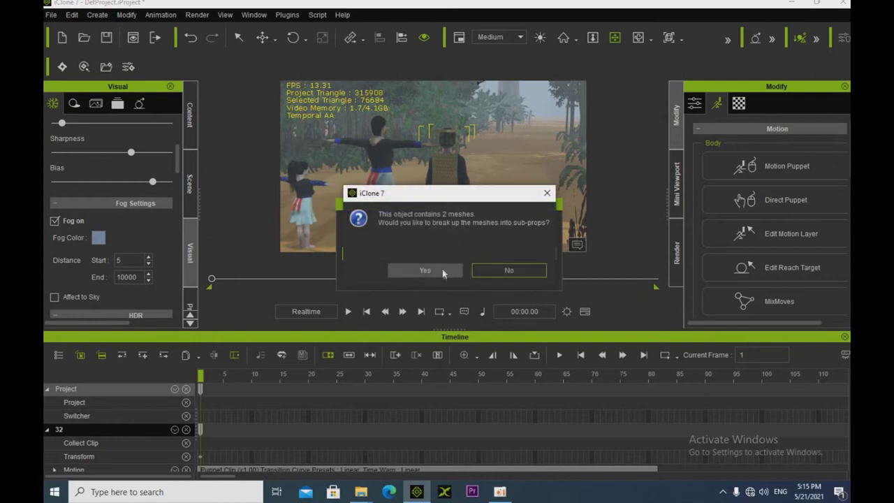
click(425, 270)
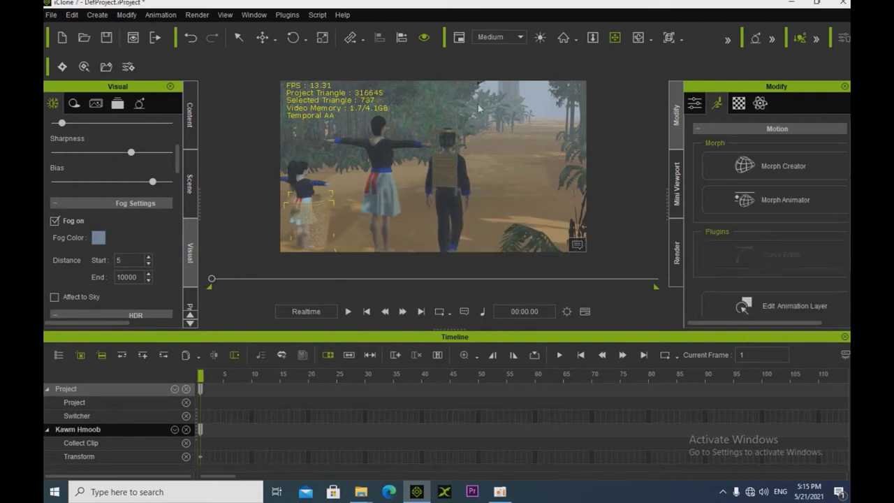
Rotate the Kawm Hmoob basket slightly around its vertical axis beside the little girl.
scroll(348, 207, up, 2)
drag(348, 207, 443, 162)
scroll(434, 194, down, 2)
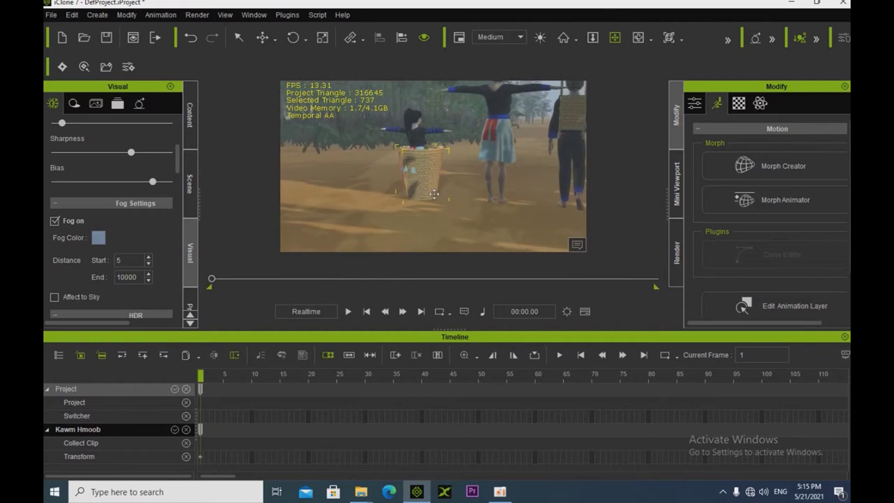
right_drag(434, 195, 387, 209)
drag(387, 209, 389, 245)
right_drag(389, 244, 391, 211)
click(260, 39)
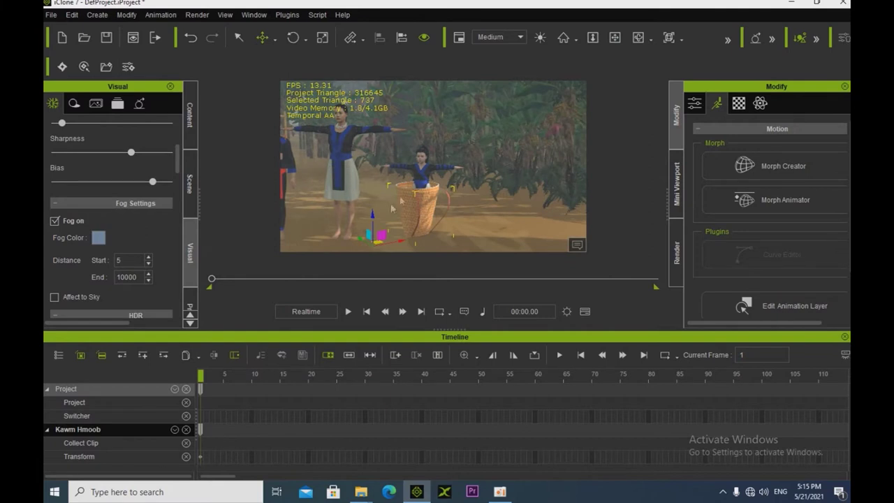
click(293, 38)
right_drag(398, 240, 386, 225)
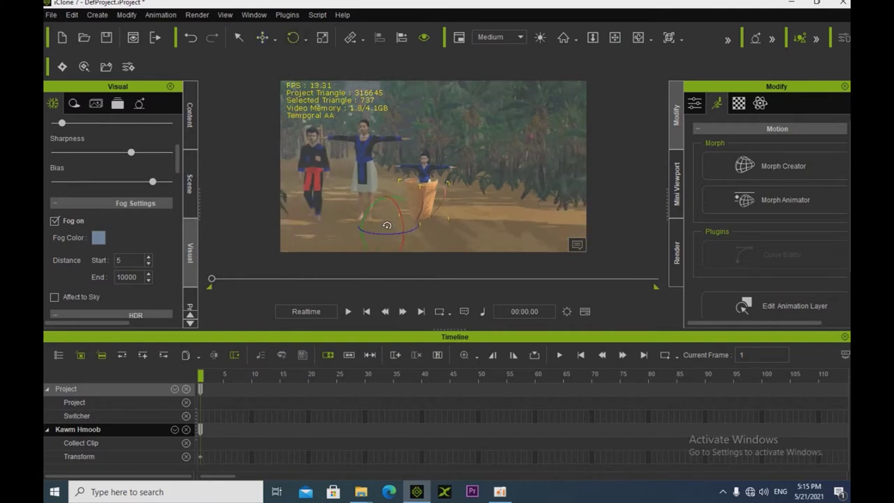
drag(389, 232, 377, 234)
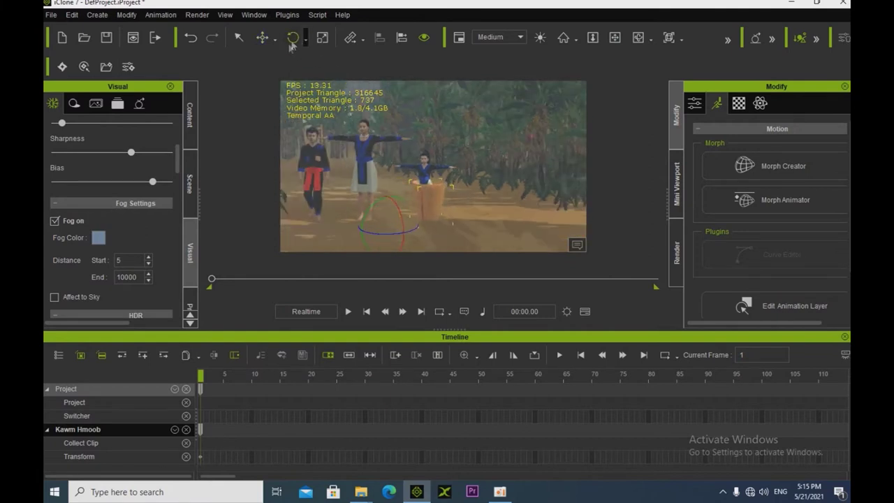
click(305, 40)
click(303, 74)
Move the Kawm Hmoob basket away from the girl to in front of the woman, and turn it further around its vertical axis.
click(261, 38)
click(422, 225)
click(420, 214)
drag(419, 222, 342, 208)
click(293, 36)
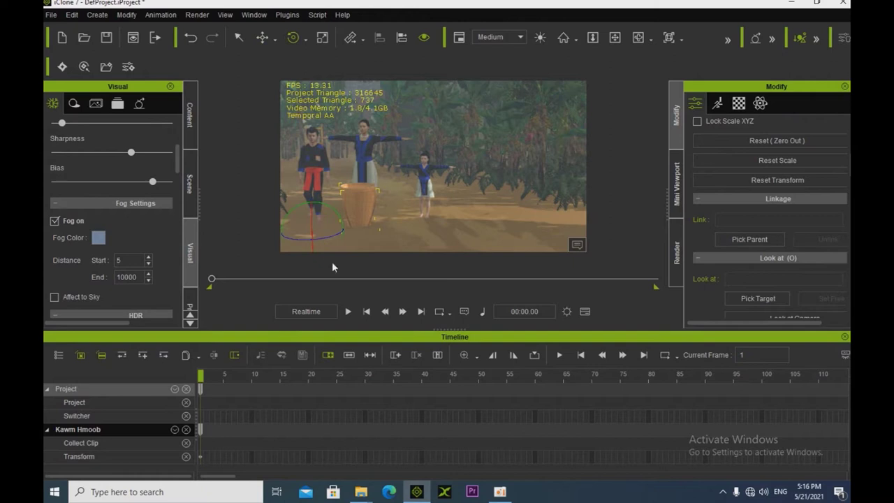
drag(324, 234, 312, 234)
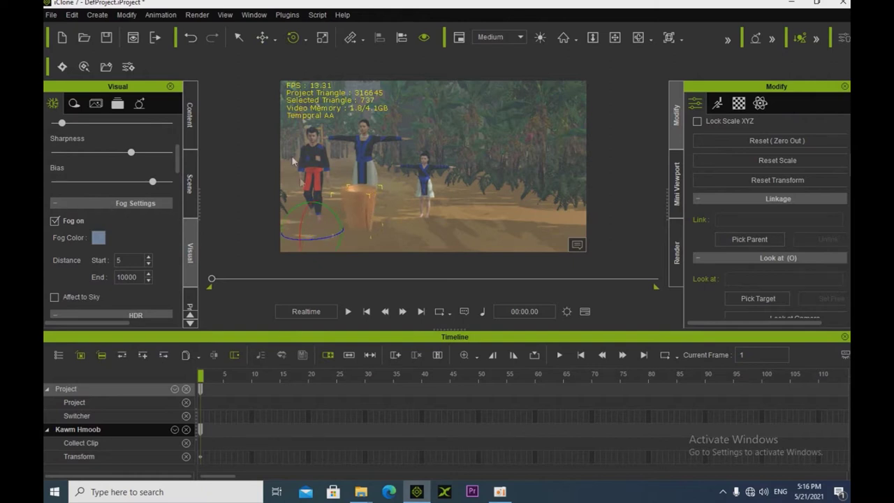
Move the Kawm Hmoob basket behind the woman and line it up with her back, checking its placement from the rear.
click(262, 36)
click(609, 38)
right_drag(458, 209, 358, 223)
drag(359, 223, 415, 172)
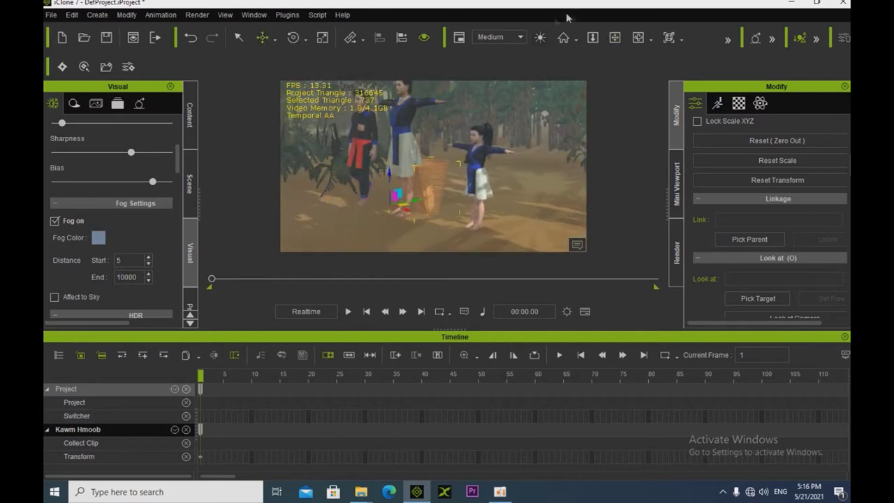
click(615, 40)
right_drag(540, 129, 451, 222)
scroll(383, 196, up, 2)
scroll(385, 199, down, 4)
scroll(411, 212, up, 1)
scroll(450, 221, up, 1)
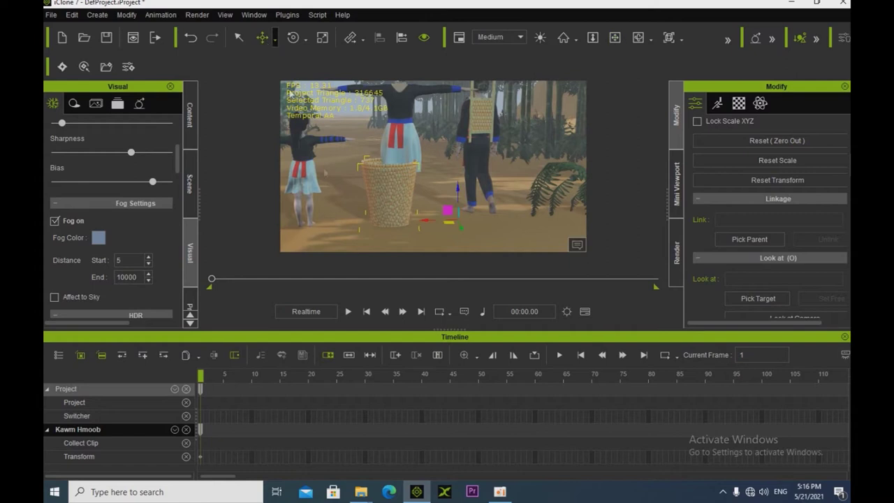
drag(433, 222, 438, 229)
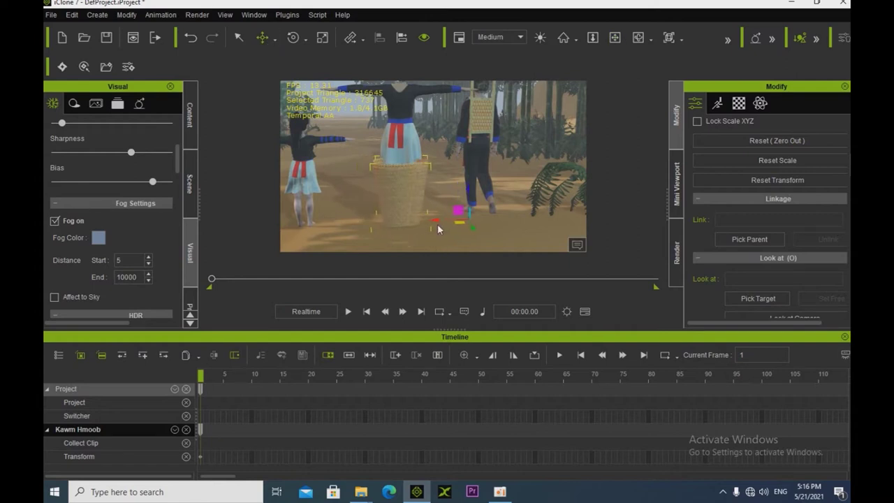
Scale the basket down, centre it behind the woman and raise it to her upper back.
click(322, 38)
drag(468, 219, 450, 245)
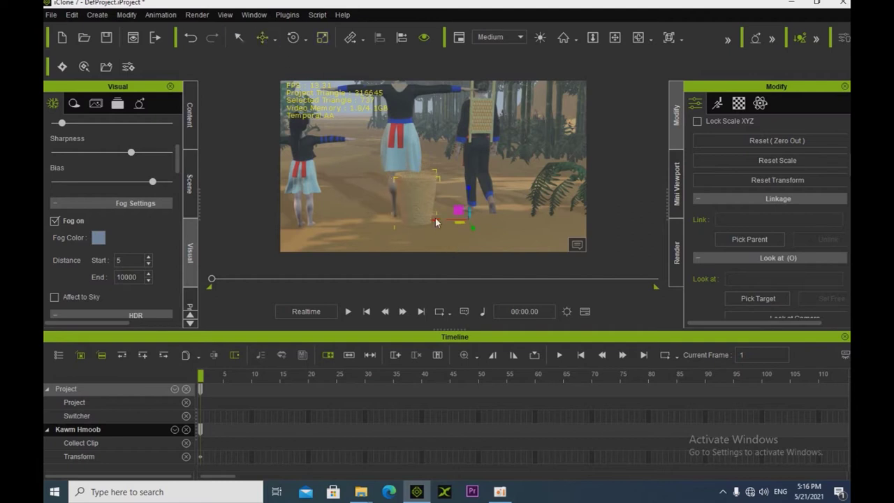
drag(435, 218, 420, 222)
drag(452, 186, 449, 101)
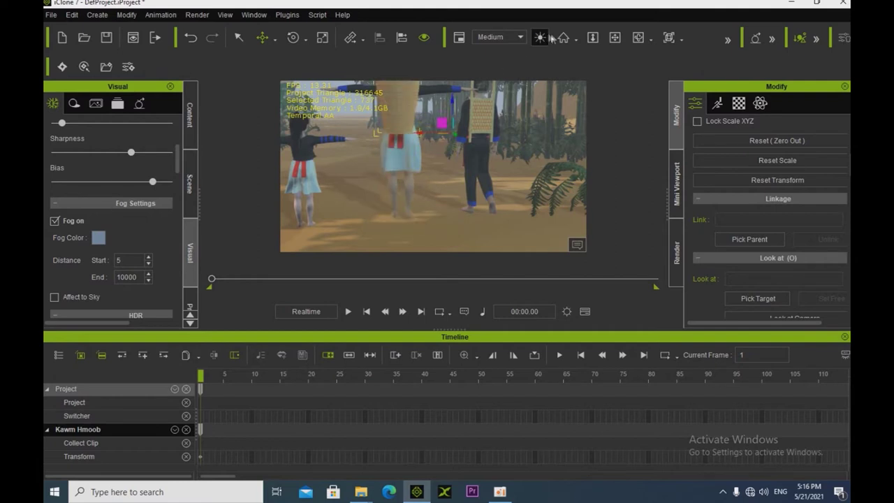
Tilt the basket, viewed from the side, so its rim leans backward away from the woman's shoulders.
click(615, 37)
drag(414, 152, 388, 198)
scroll(388, 198, up, 5)
right_drag(408, 183, 454, 169)
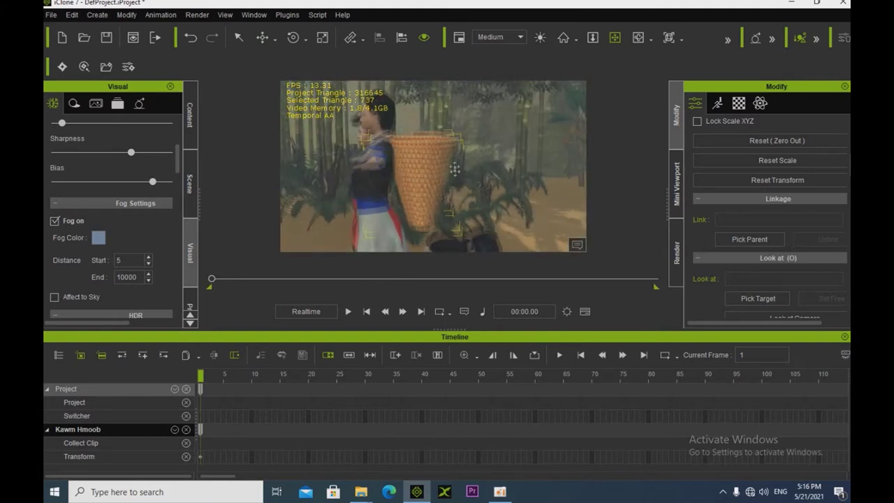
drag(455, 168, 466, 164)
click(293, 37)
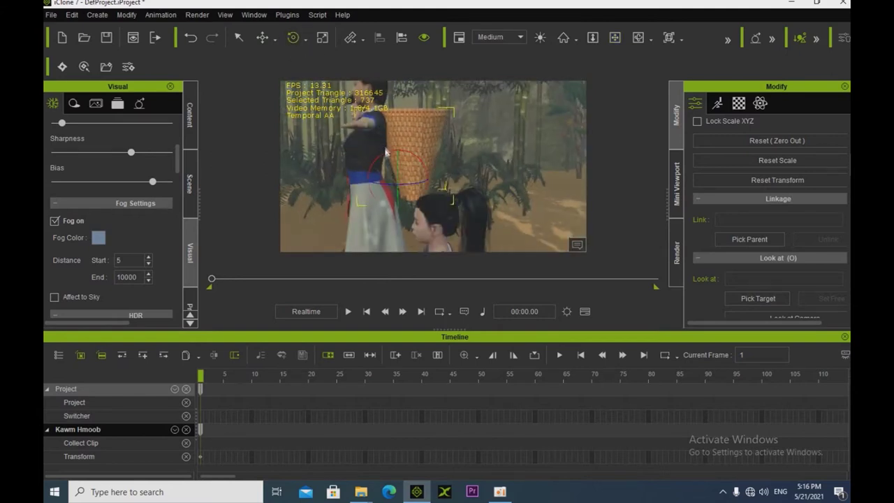
drag(389, 153, 403, 155)
Move the tilted basket in against the woman's back and slightly refine its height and tilt.
click(262, 37)
drag(429, 194, 415, 198)
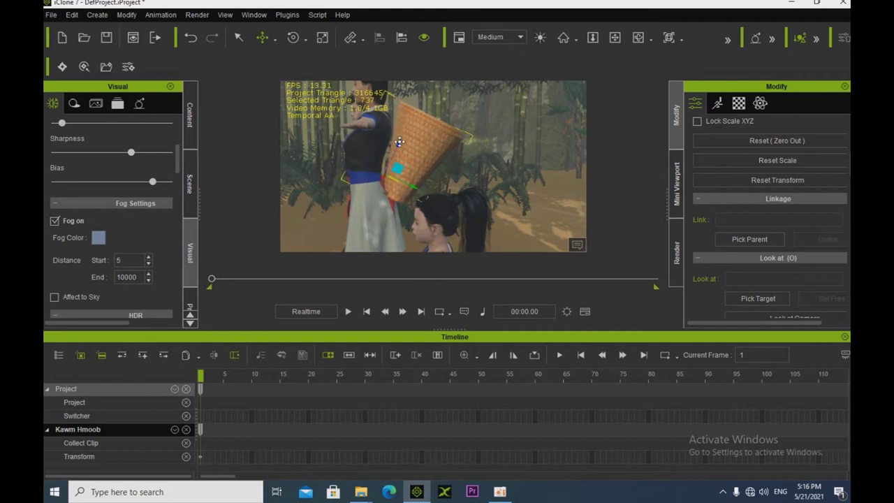
drag(399, 142, 398, 138)
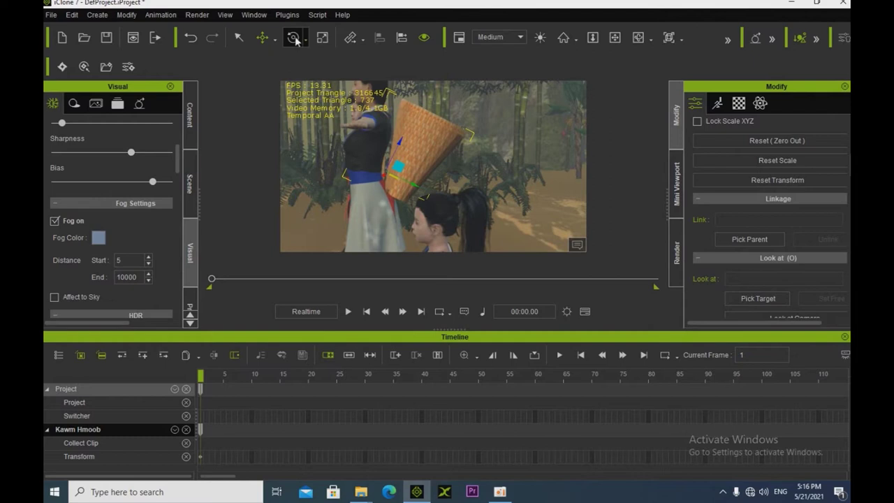
drag(406, 151, 404, 152)
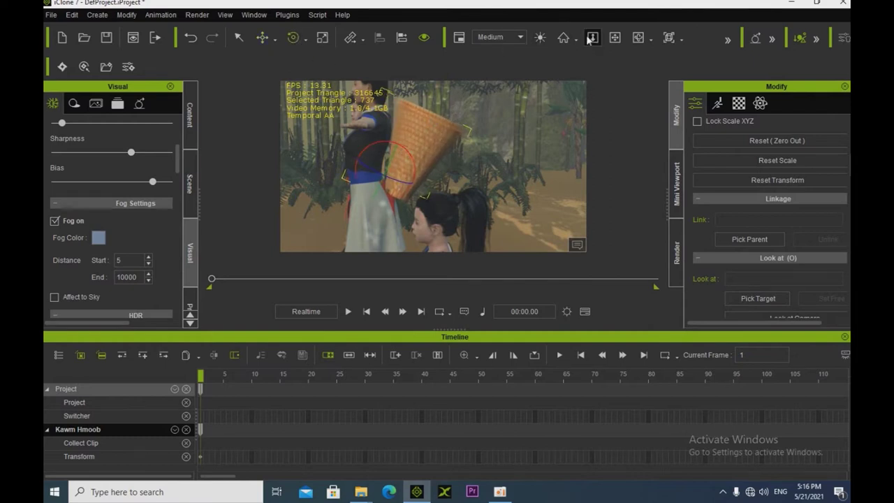
Inspect the basket from the front and side, and lower it slightly so its base sits by the woman's waist.
click(614, 38)
right_drag(614, 142, 628, 145)
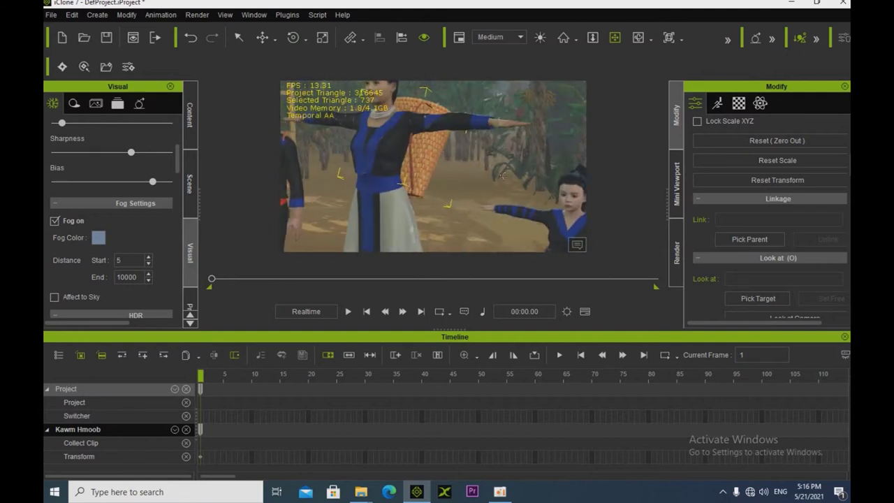
right_drag(337, 173, 479, 172)
right_drag(410, 169, 128, 191)
right_drag(573, 171, 292, 130)
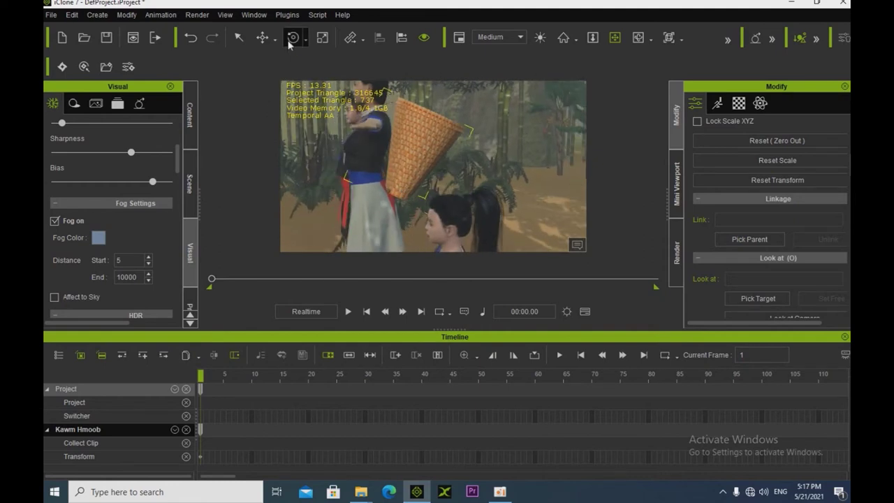
click(262, 37)
drag(396, 138, 391, 149)
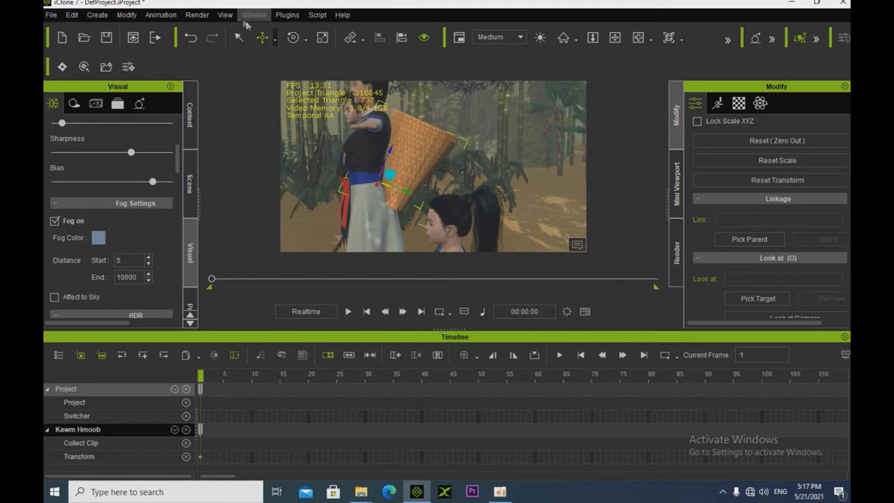
Rotate the basket slightly more upright and shift it a little away from the woman's back.
click(305, 39)
click(304, 56)
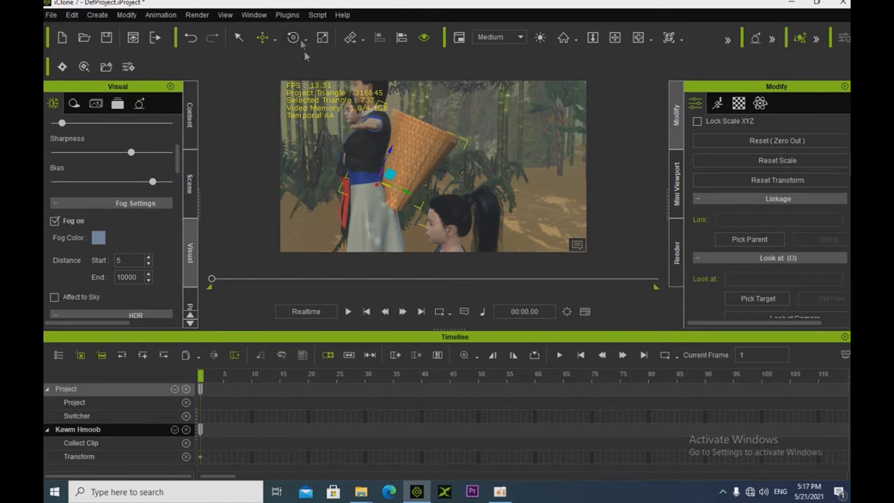
drag(405, 162, 400, 160)
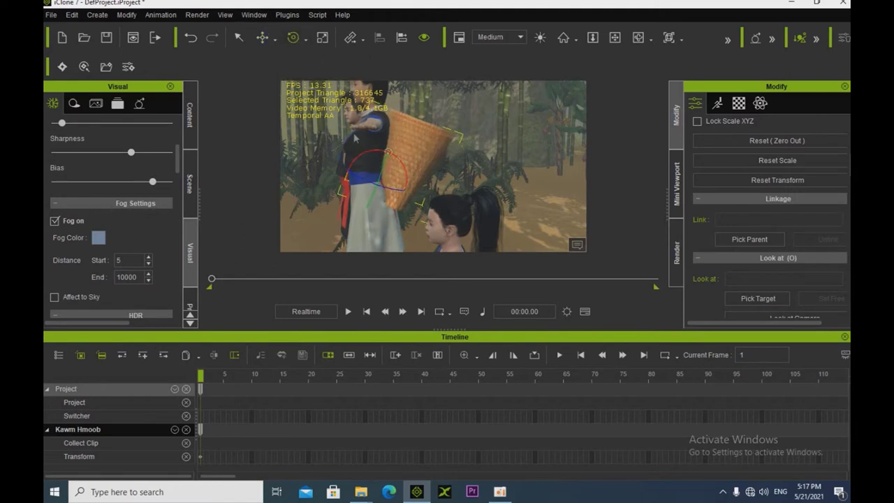
click(268, 40)
drag(407, 190, 415, 192)
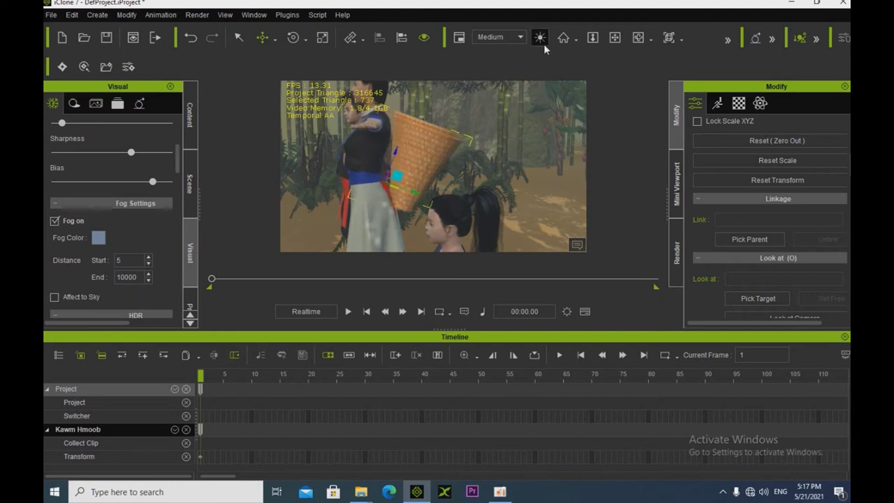
Check the basket's centring from the front and nudge it closer against the woman's back.
right_drag(354, 213, 472, 201)
click(261, 40)
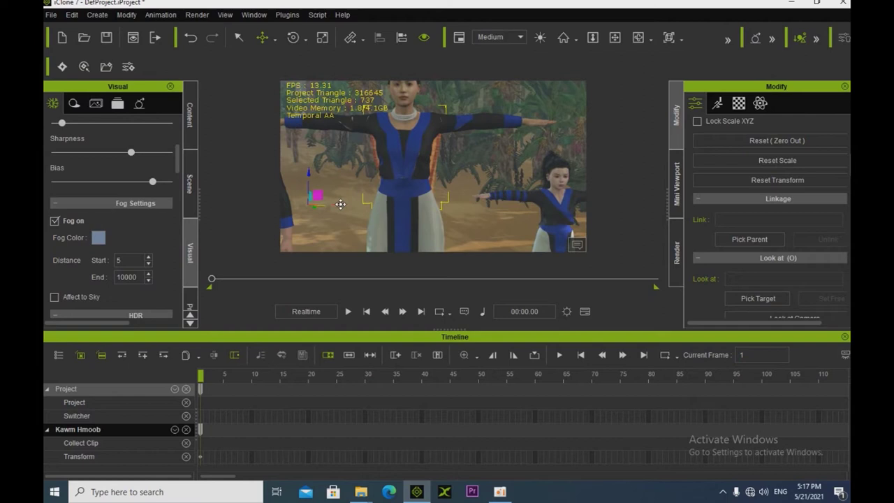
click(615, 37)
right_drag(377, 221, 330, 221)
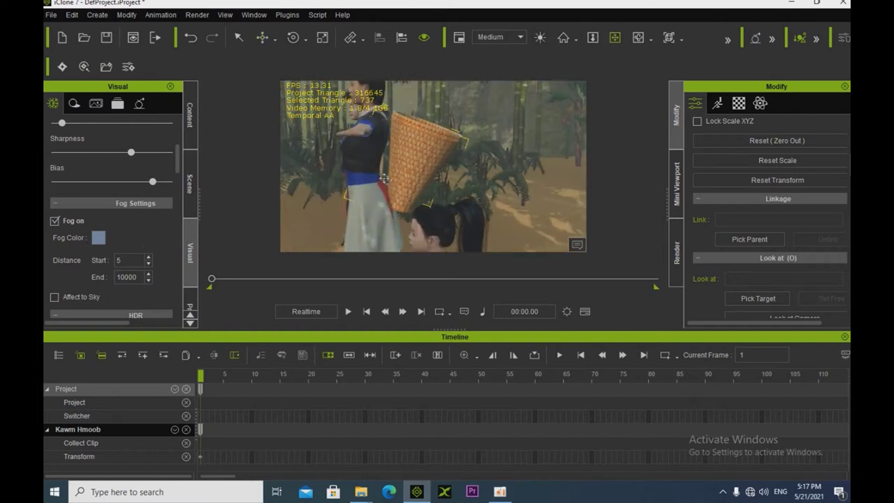
click(266, 37)
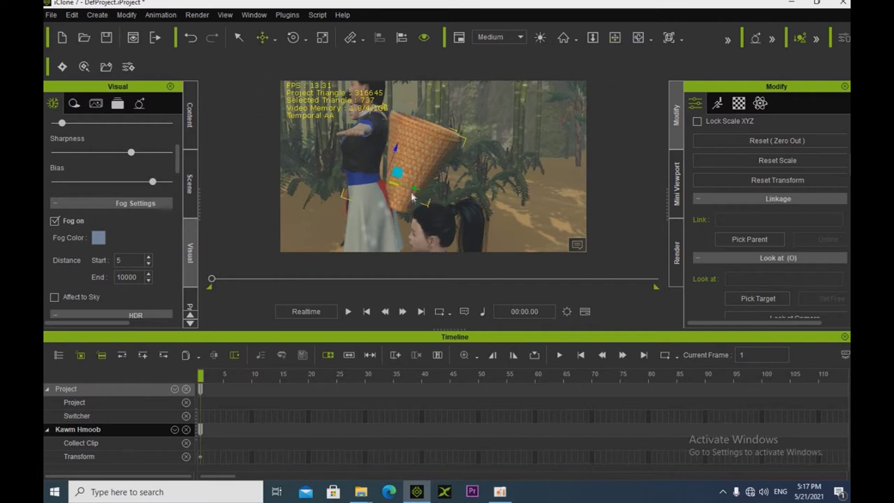
Link the Kawm Hmoob basket to the woman's CC_Base_Spine02 bone as its parent.
scroll(396, 187, up, 2)
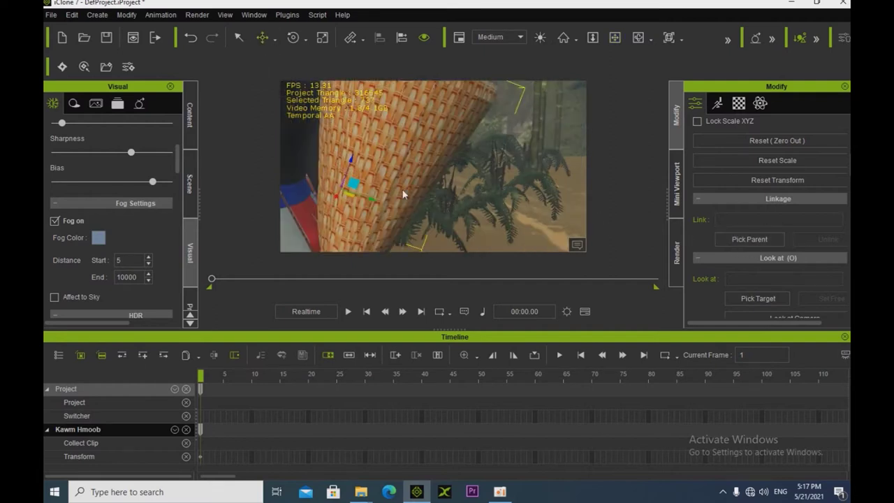
scroll(403, 193, down, 1)
click(729, 238)
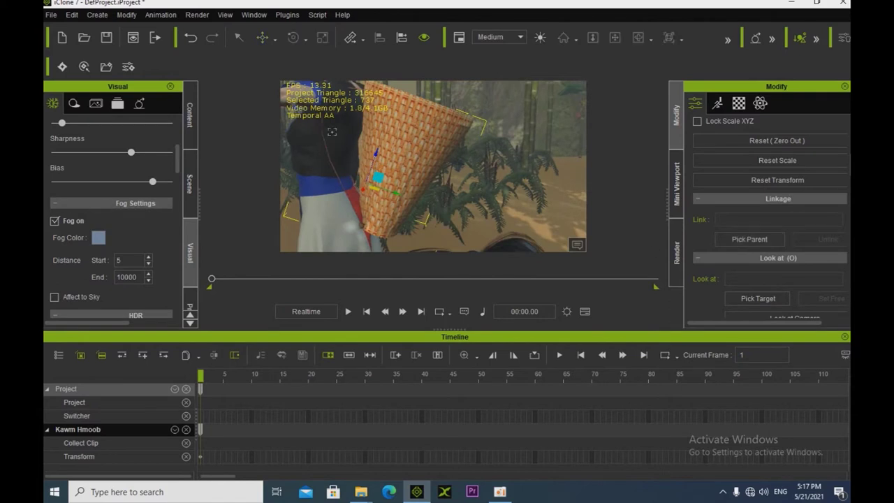
click(354, 126)
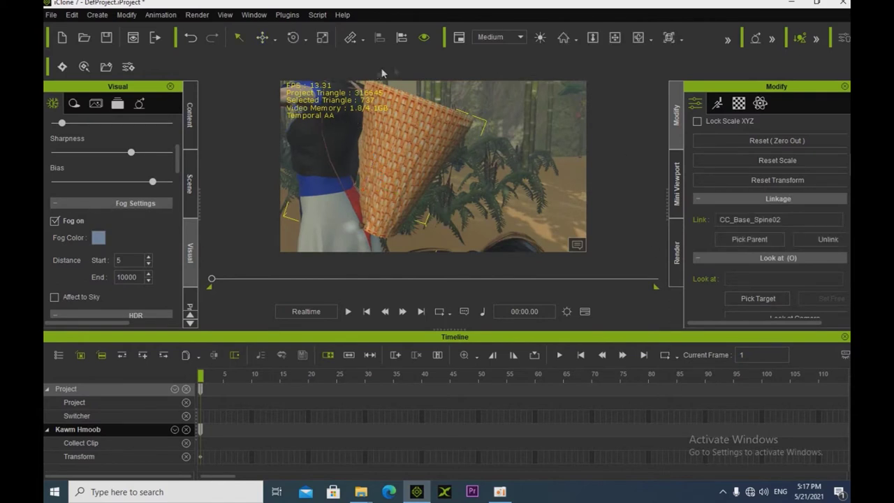
Import the Kav Tsawb 02 object from File Explorer's Khoom Siv - 01 folder onto the ground behind the woman.
scroll(407, 92, down, 1)
click(616, 38)
scroll(432, 161, down, 3)
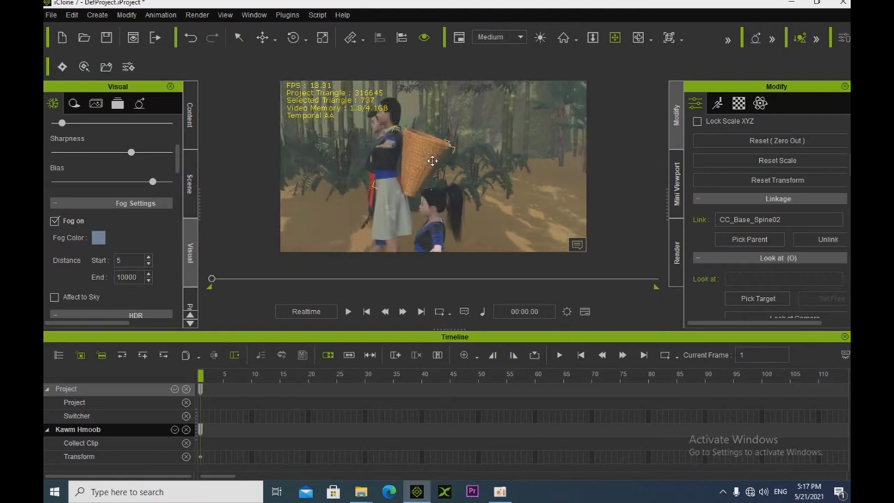
right_drag(379, 186, 411, 166)
drag(410, 165, 366, 188)
scroll(378, 232, up, 3)
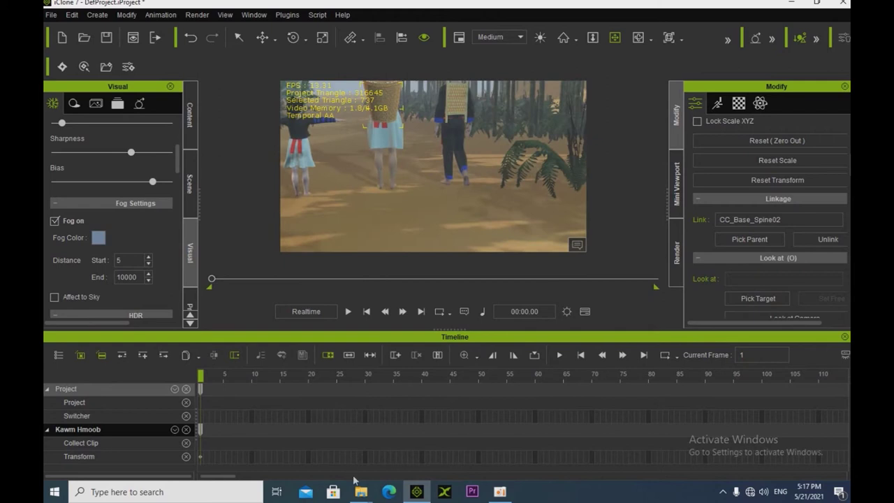
mouse_move(357, 487)
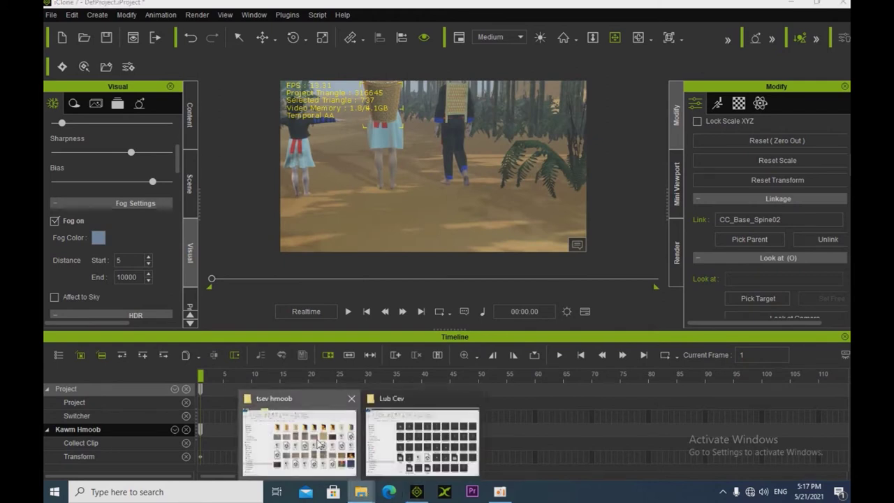
click(318, 439)
click(52, 84)
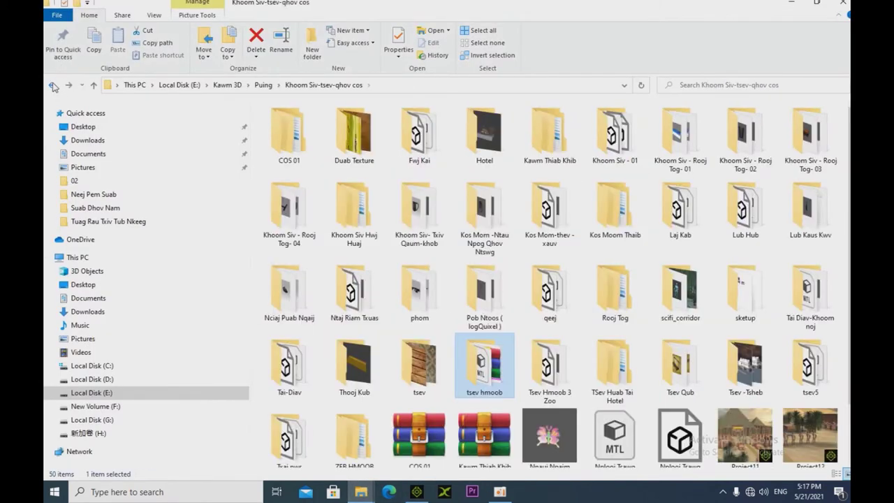
double_click(642, 140)
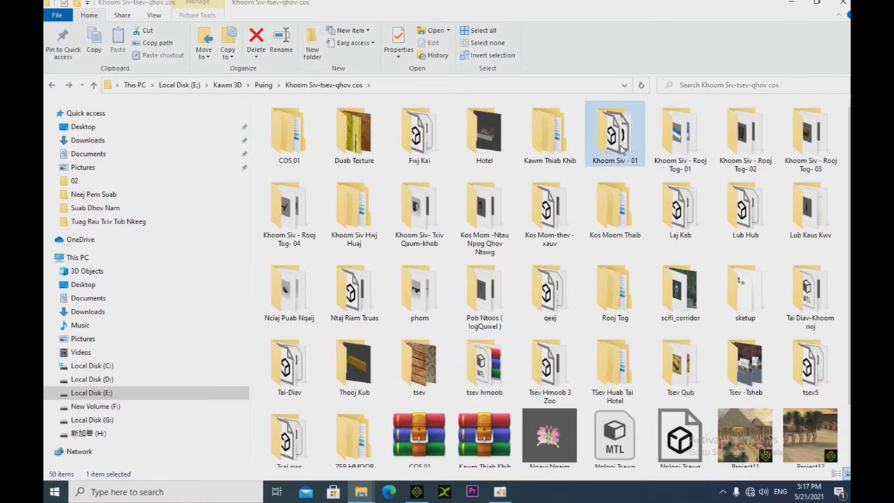
drag(355, 206, 391, 216)
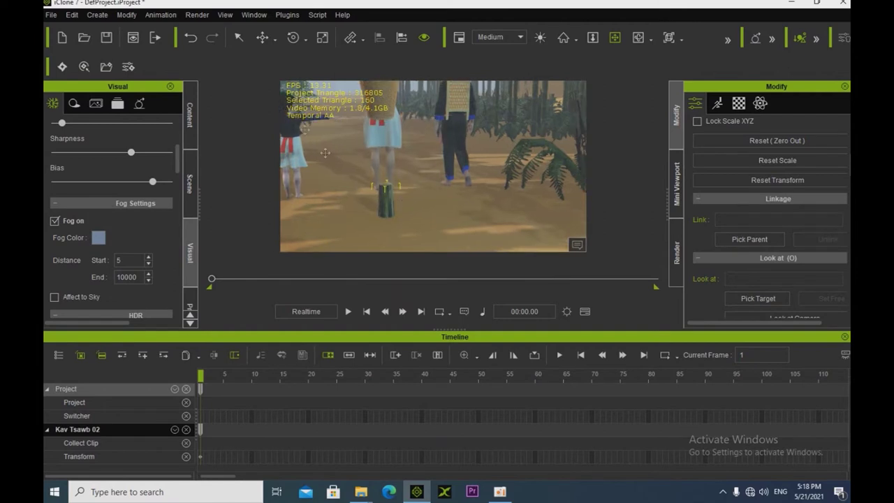
Raise the Kav Tsawb 02 stalk out of the ground to basket height and rotate it on the way.
click(263, 37)
drag(386, 188, 381, 123)
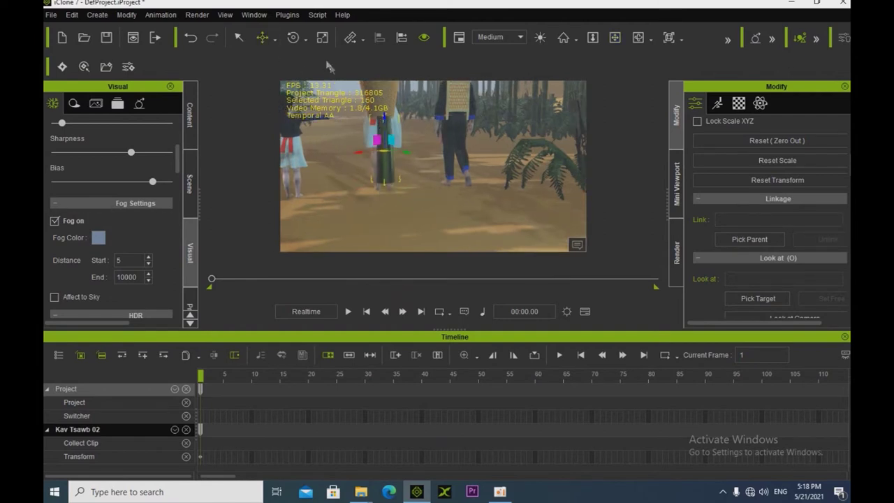
click(294, 37)
drag(384, 157, 361, 149)
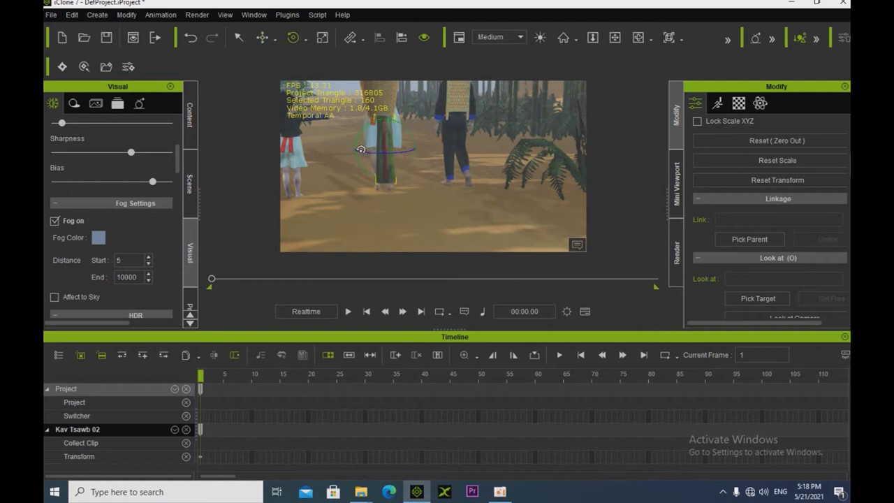
click(263, 37)
drag(383, 119, 378, 40)
Move the Kav Tsawb 02 stalk from beside the little girl into the opening of the woman's basket.
click(615, 37)
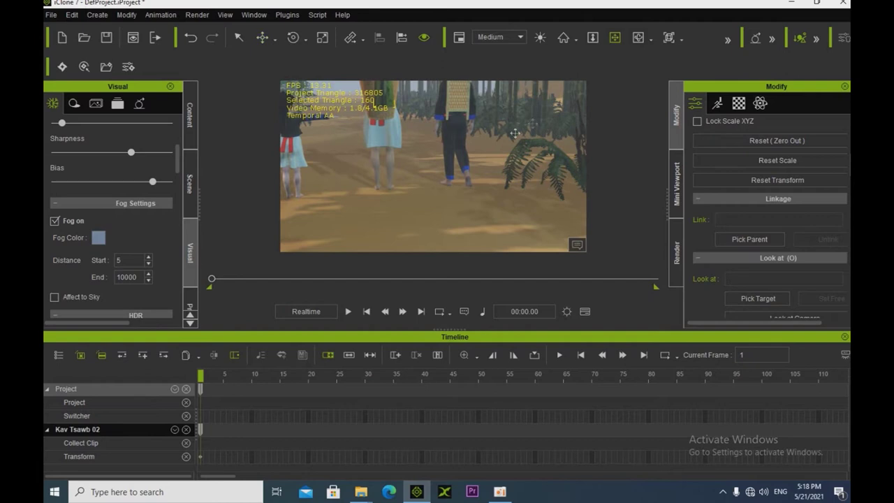
drag(515, 134, 469, 194)
right_drag(494, 209, 343, 226)
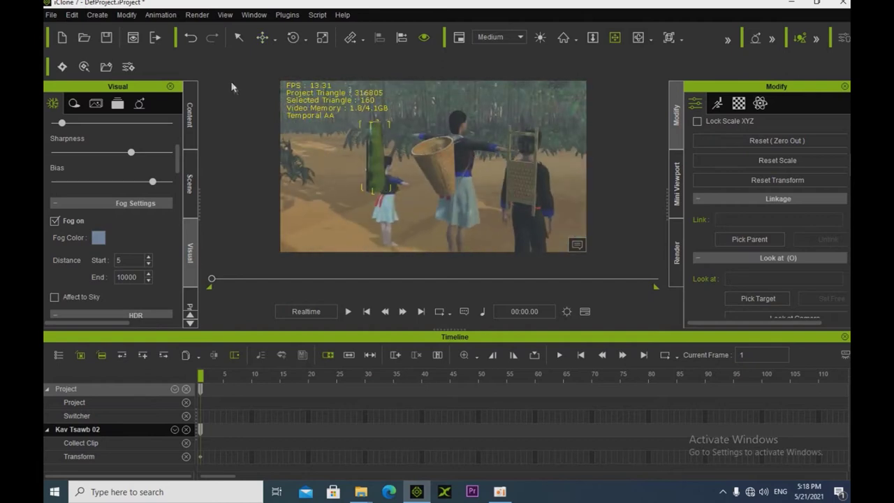
click(261, 38)
drag(347, 162, 417, 146)
Scale the Kav Tsawb 02 stalk to fit inside the basket, viewed from above.
click(614, 38)
right_drag(567, 87, 378, 173)
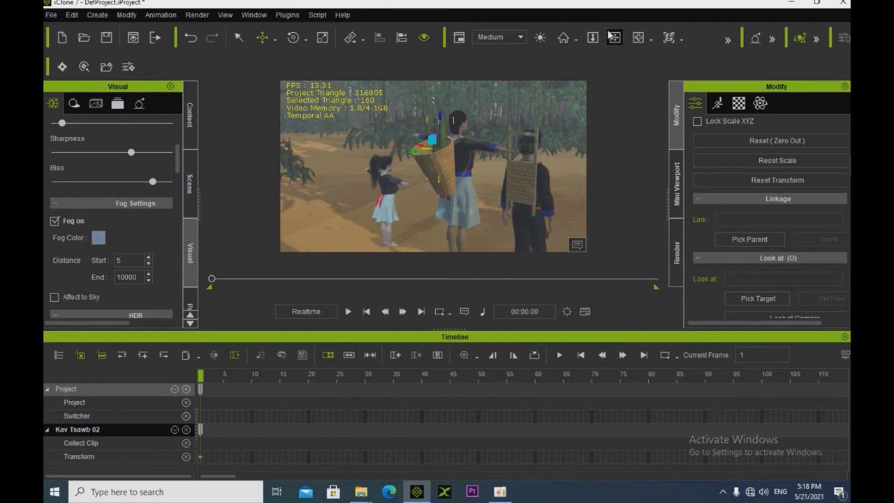
drag(377, 173, 451, 201)
click(325, 37)
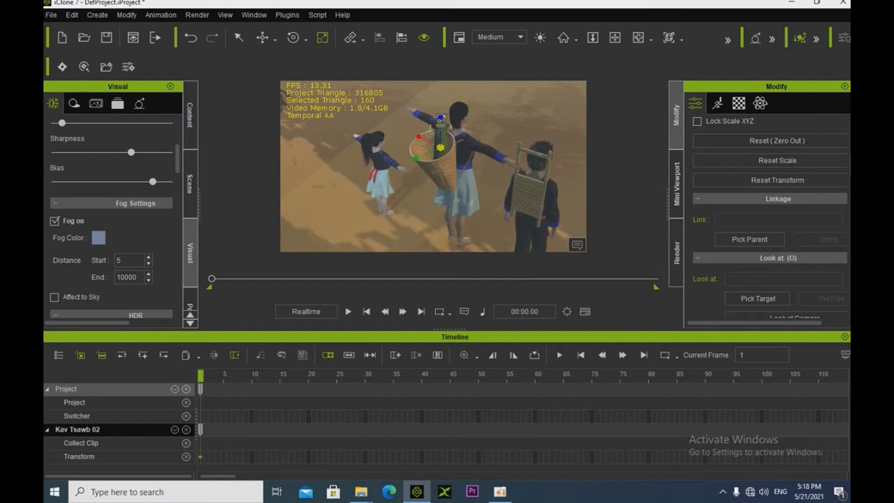
Tilt the Kav Tsawb 02 stalk to follow the basket's lean and raise it so its upper part stands above the rim.
click(293, 37)
mouse_move(418, 130)
mouse_down()
mouse_move(411, 133)
mouse_move(418, 130)
mouse_up()
click(262, 37)
drag(435, 121, 429, 105)
click(615, 37)
right_drag(435, 140, 436, 111)
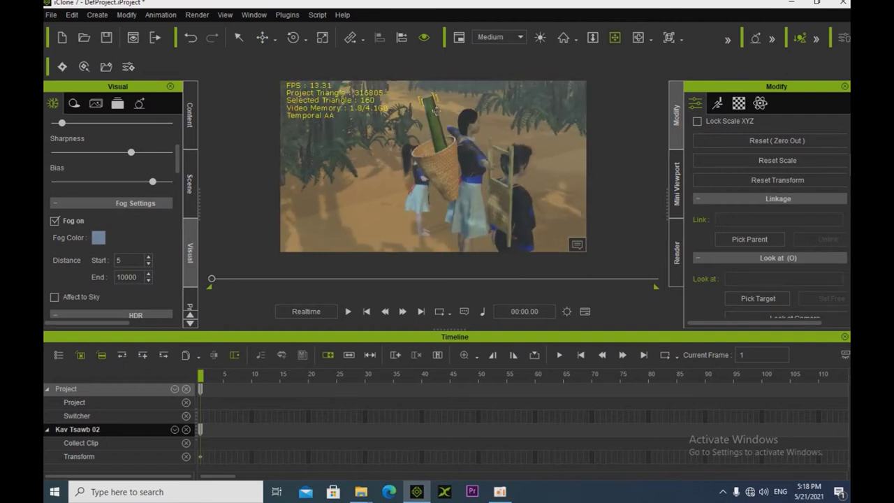
Link the Kav Tsawb 02 stalk to the woman's basket as its parent.
click(262, 37)
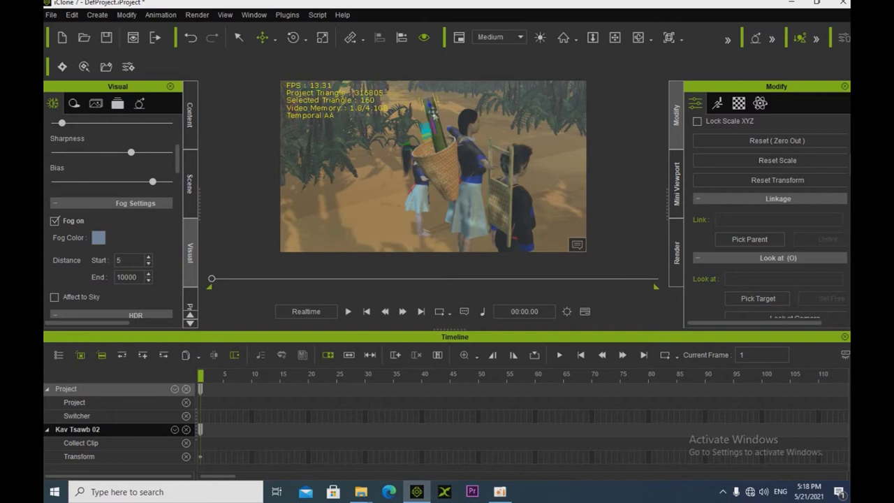
click(741, 240)
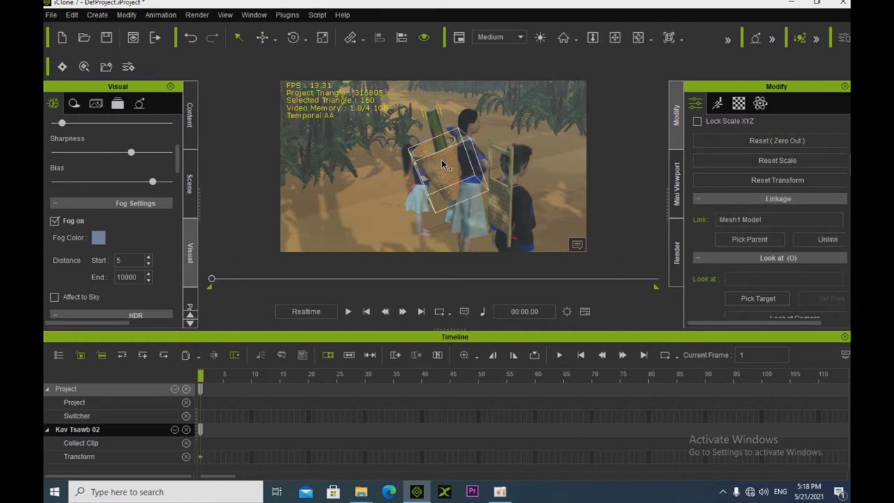
click(439, 131)
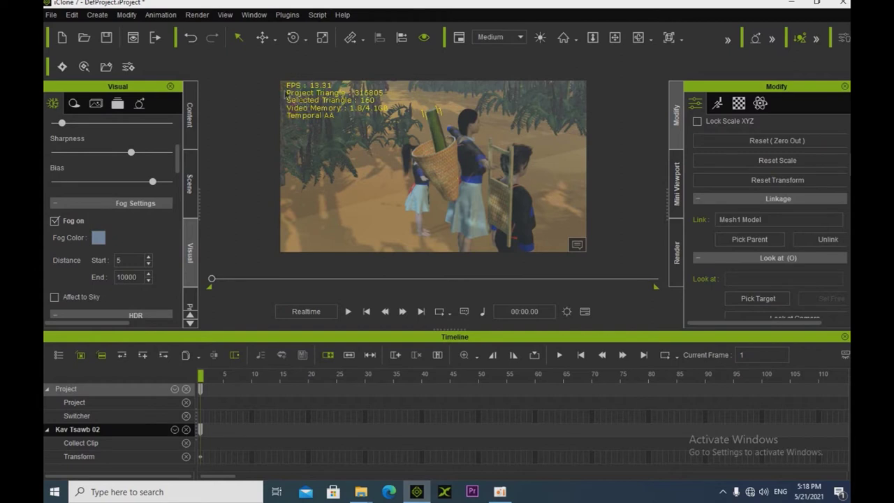
Shift the Kav Tsawb 02 stalk closer to the woman's back and duplicate it beside the original inside the basket.
click(262, 37)
click(411, 159)
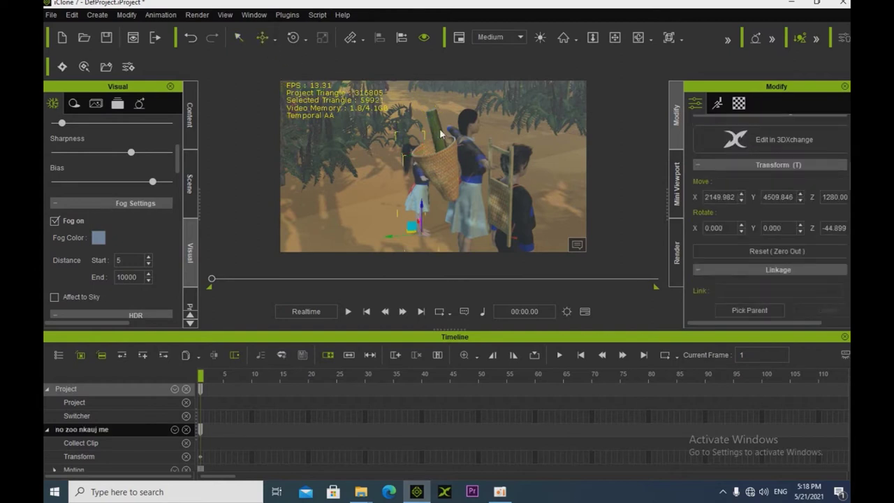
click(440, 140)
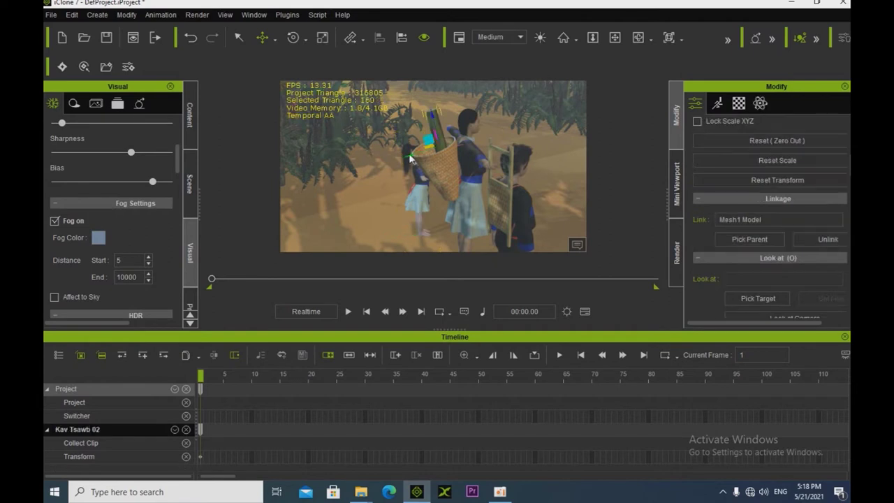
mouse_move(409, 154)
mouse_down()
mouse_move(400, 158)
mouse_move(419, 162)
mouse_up()
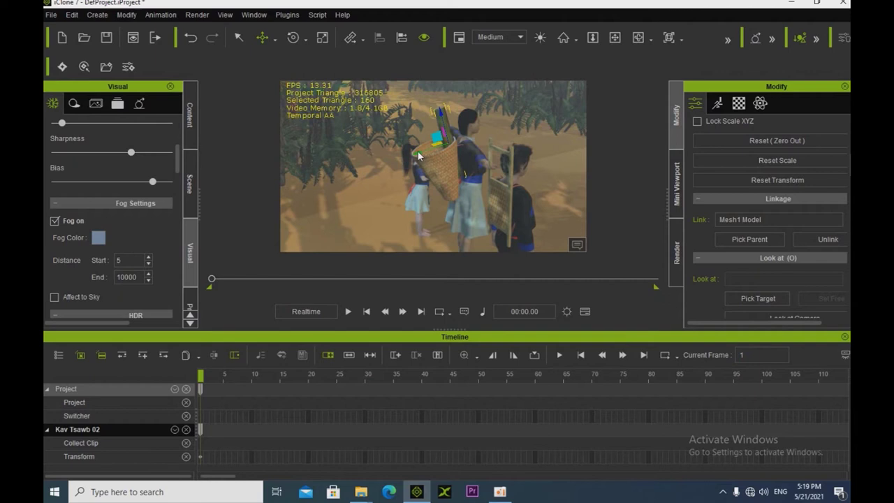
drag(398, 152, 403, 158)
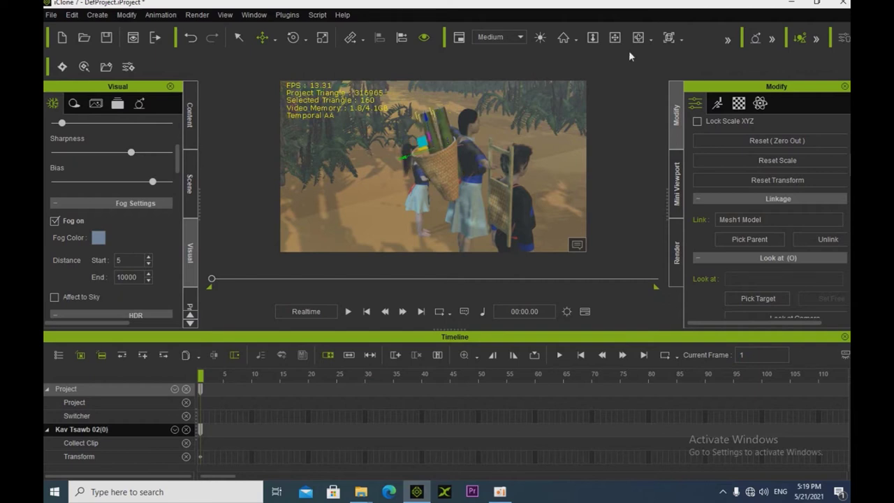
Duplicate the Kav Tsawb 02(0) stalk sideways across the basket opening, working from behind the woman.
click(615, 37)
right_drag(470, 176, 702, 146)
right_drag(486, 198, 588, 176)
click(268, 38)
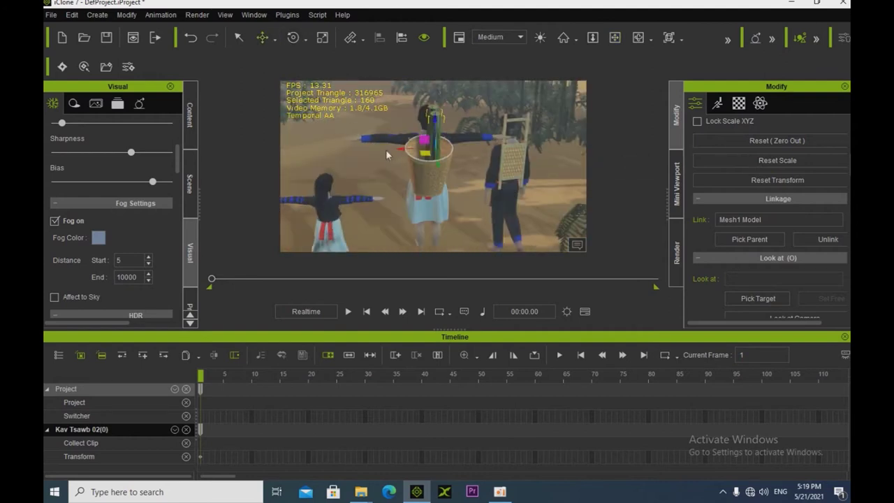
drag(394, 146, 388, 144)
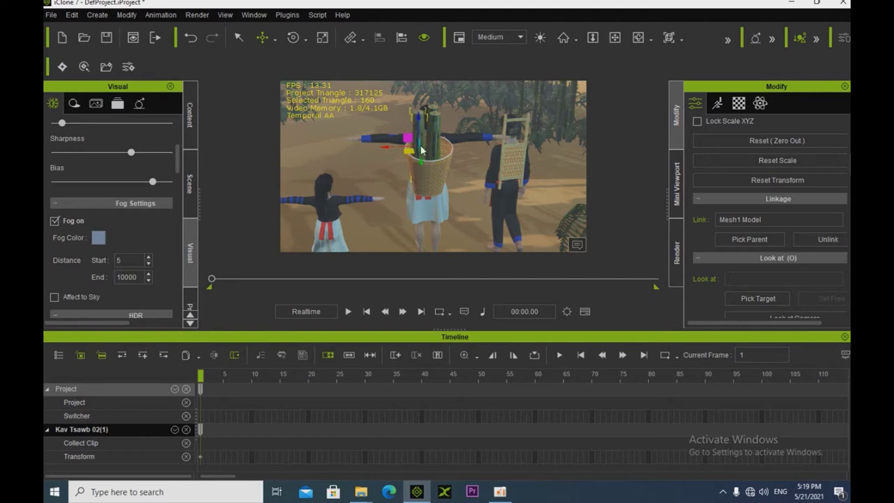
Make another copy of the Kav Tsawb 02(1) stalk nearer the basket's outer rim and rotate it to a different lean.
ctrl+drag(425, 171, 426, 172)
click(293, 37)
drag(419, 129, 420, 150)
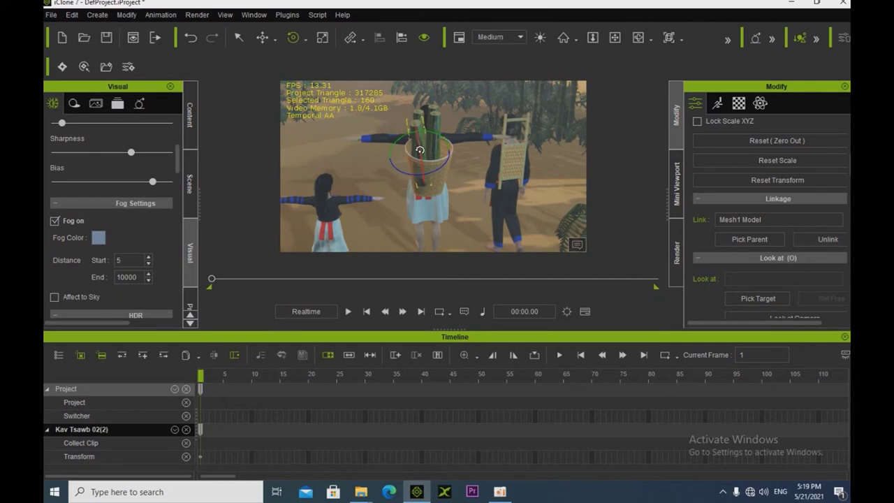
click(322, 37)
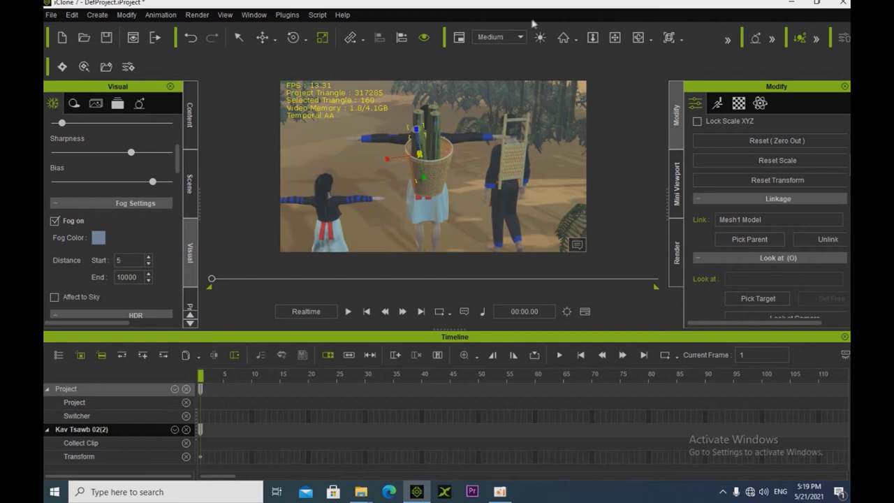
Duplicate the Kav Tsawb 02(2) stalk toward the middle of the basket and rotate the copy, viewed from the side.
click(615, 37)
drag(469, 181, 414, 151)
click(263, 37)
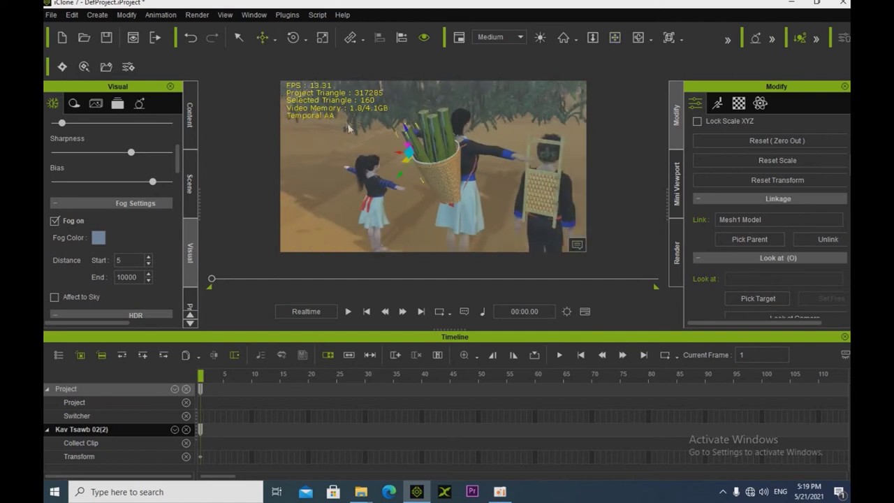
ctrl+drag(425, 166, 416, 160)
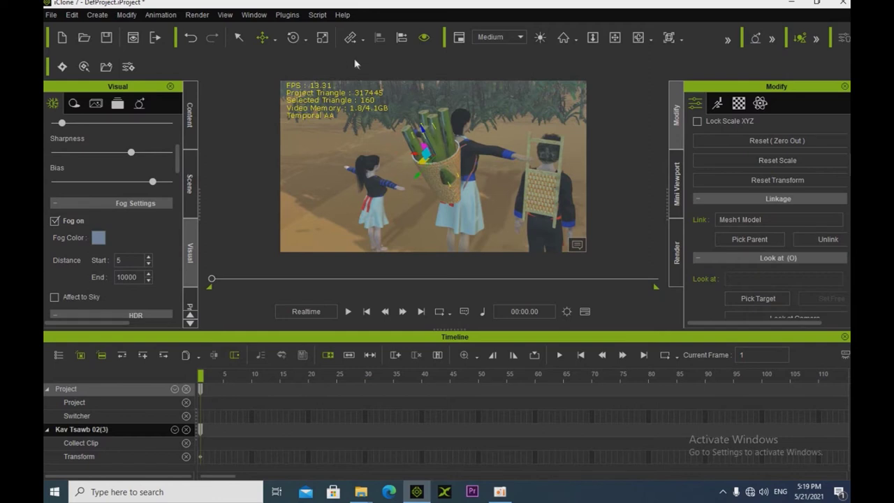
click(293, 37)
drag(435, 141, 451, 142)
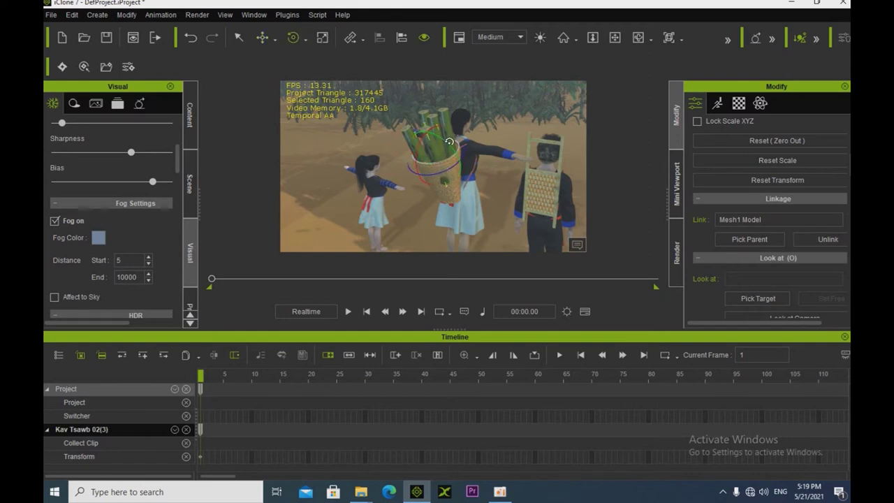
Adjust the rotation and position of the Kav Tsawb 02(3) stalk so it sits within the basket, viewed from behind.
click(615, 37)
drag(374, 237, 512, 217)
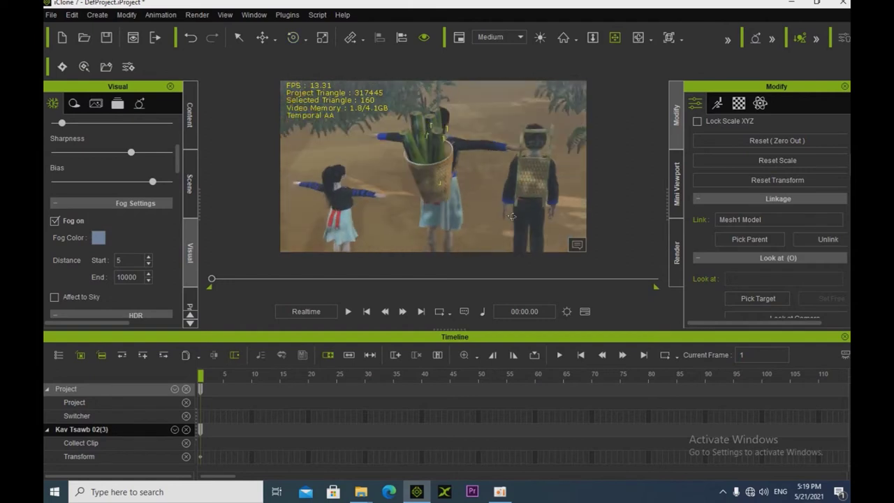
scroll(433, 188, up, 3)
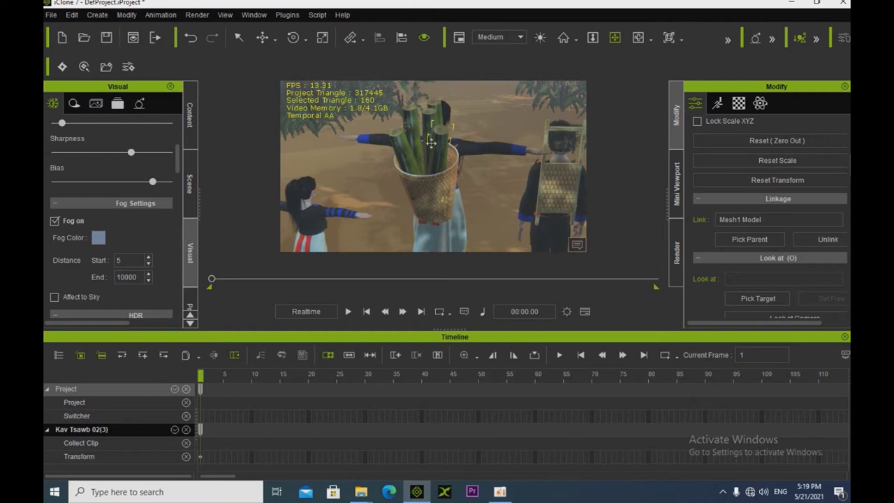
click(293, 37)
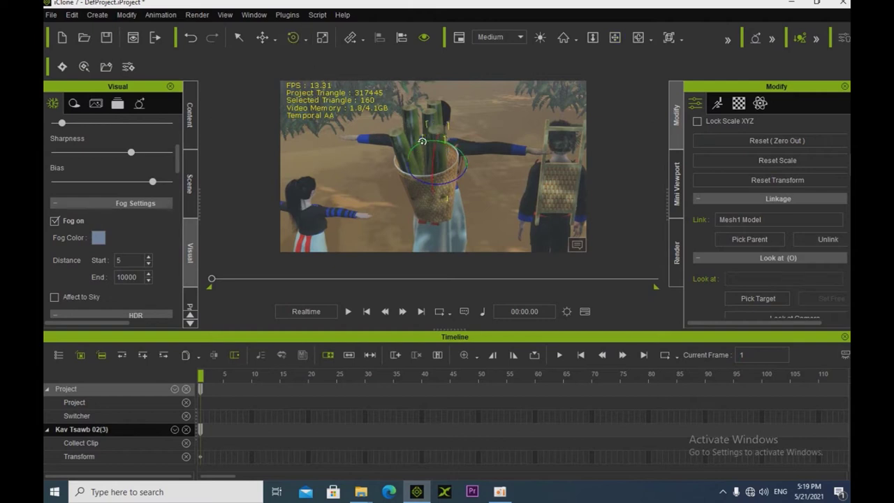
click(262, 37)
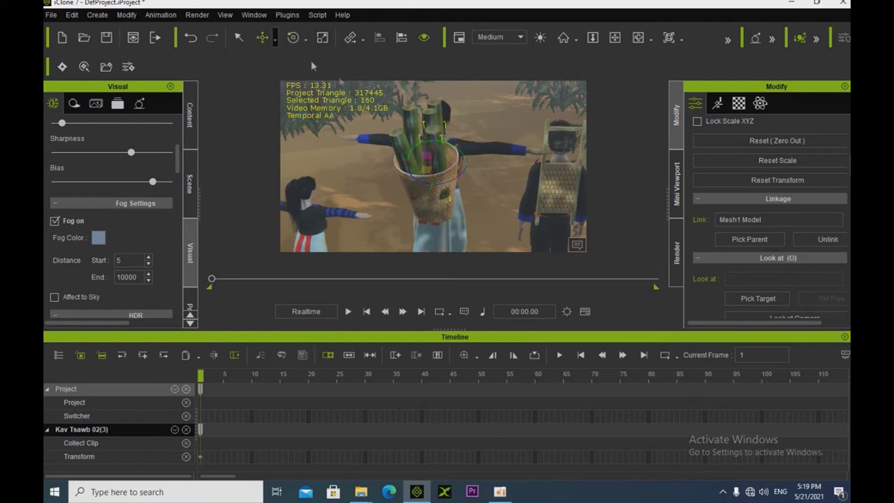
drag(405, 163, 398, 144)
Straighten the Kav Tsawb 02(2) stalk and move it inward from the basket's edge.
click(293, 37)
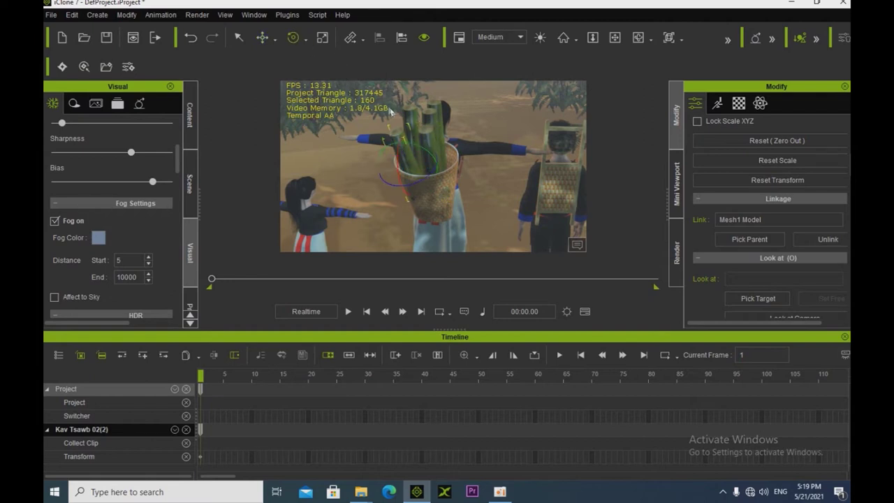
drag(418, 147, 423, 149)
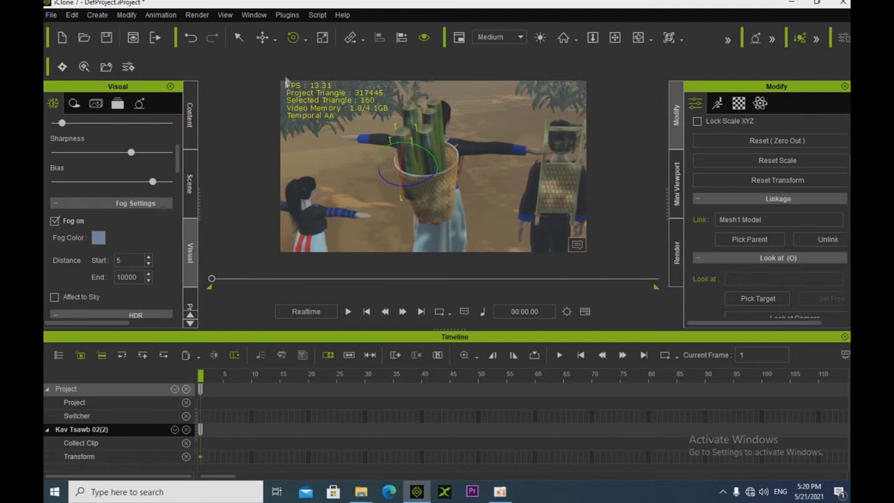
click(263, 37)
drag(377, 163, 390, 173)
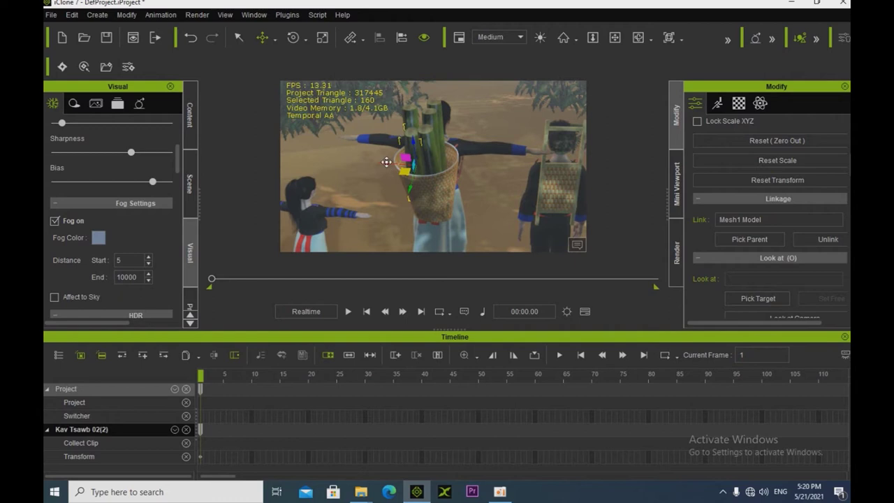
Import the Cav Taws 01 log from the Khoom Siv - 01 folder in File Explorer onto the ground behind the characters.
scroll(461, 161, up, 3)
scroll(472, 147, down, 2)
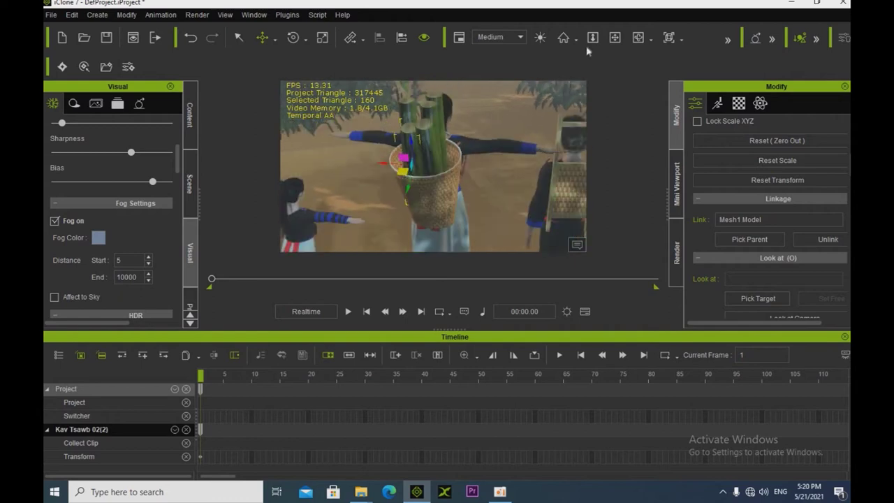
click(615, 39)
right_drag(410, 189, 497, 166)
drag(492, 168, 440, 208)
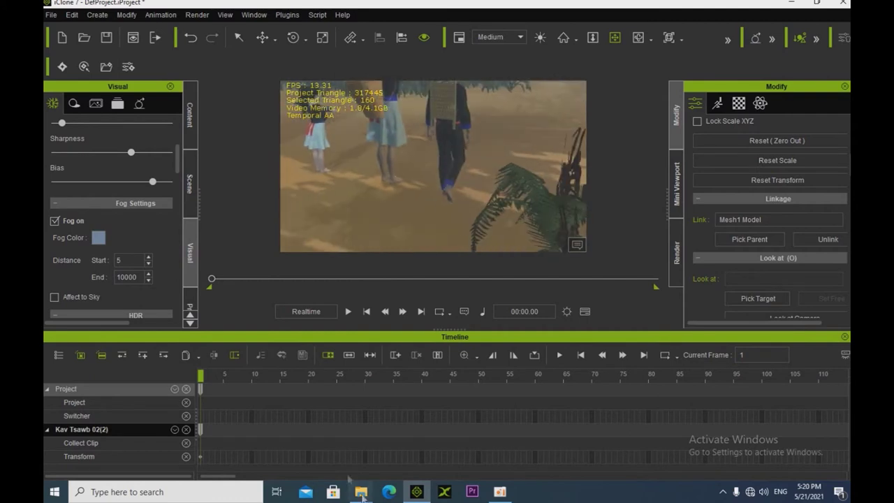
mouse_move(364, 492)
click(328, 461)
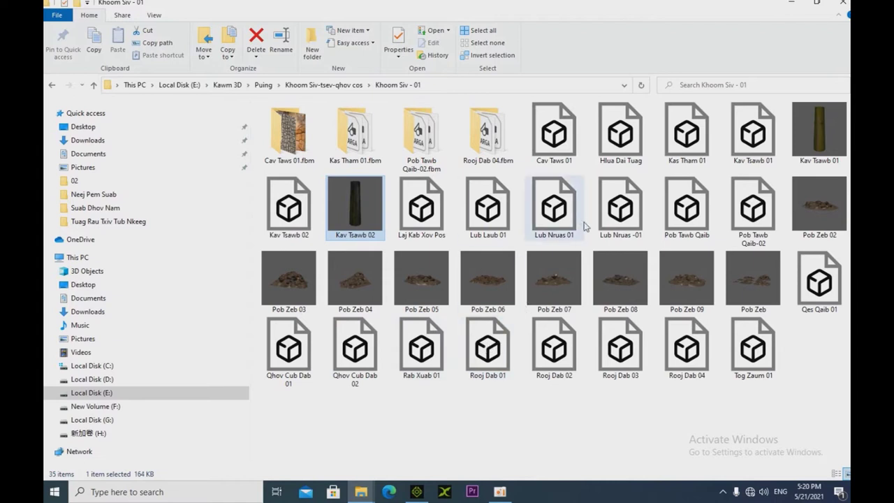
click(541, 139)
drag(542, 140, 437, 226)
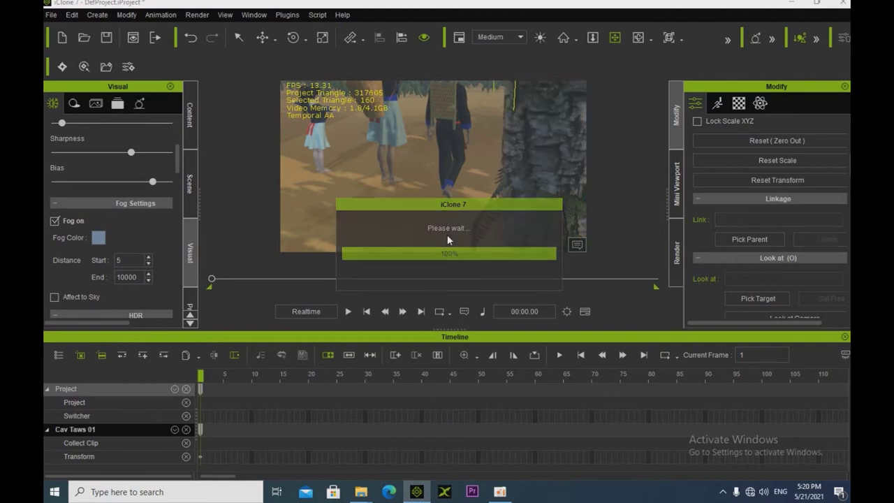
Scale the Cav Taws 01 log down uniformly to a thin piece small enough for the boy's carrying frame.
scroll(455, 170, down, 4)
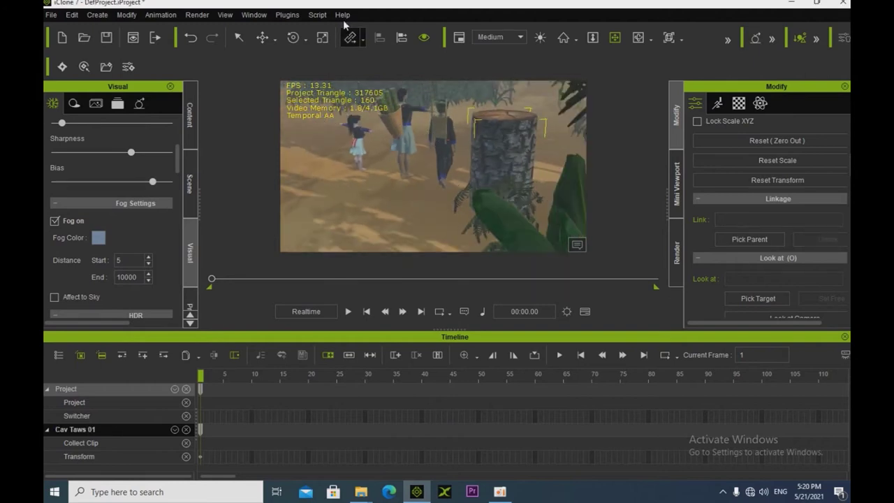
click(322, 37)
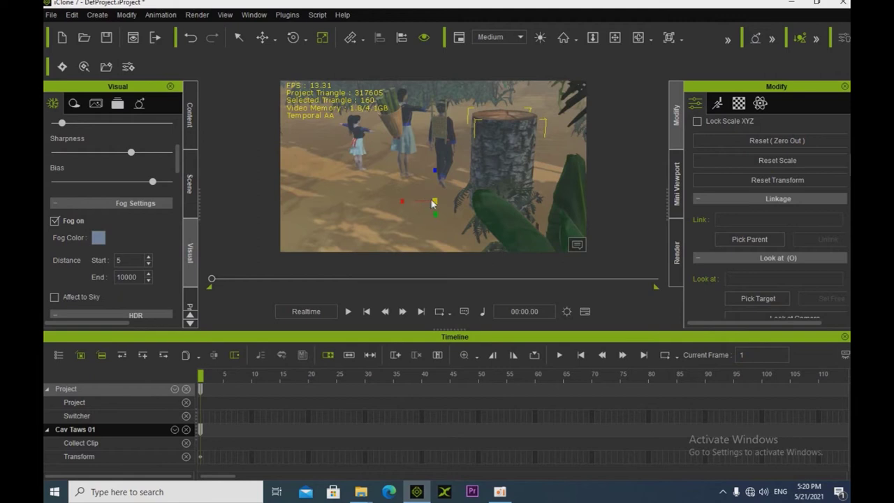
drag(434, 200, 287, 278)
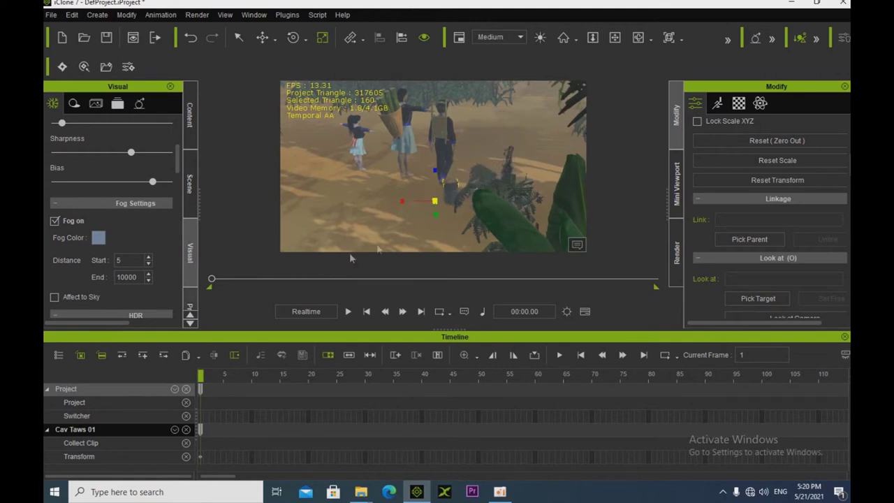
drag(432, 202, 286, 289)
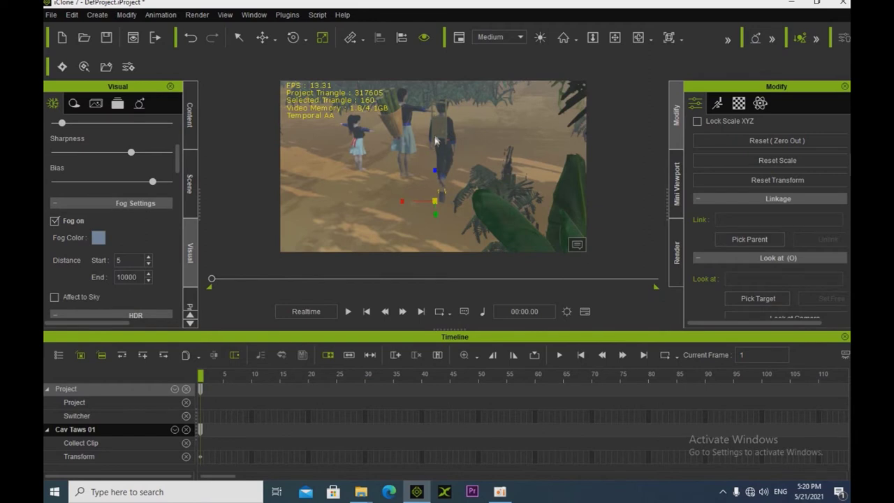
Raise the Cav Taws 01 log off the ground to about the characters' waist height and check it from the side.
scroll(439, 187, up, 1)
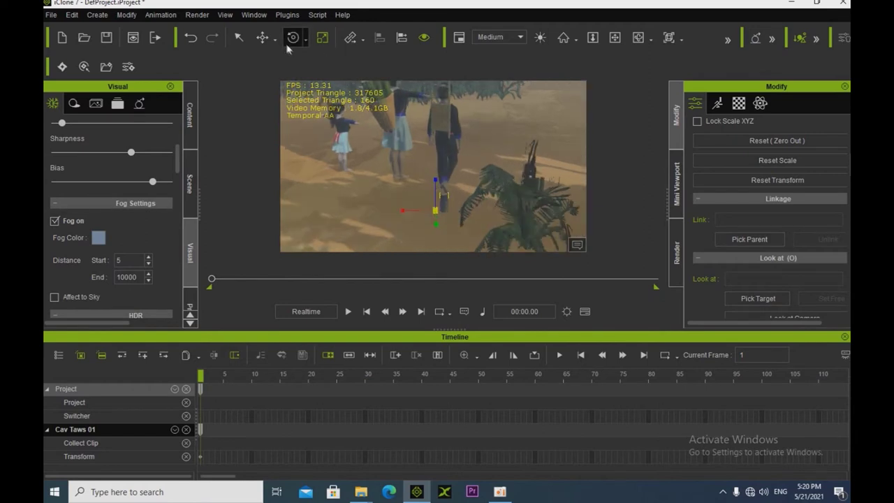
click(263, 38)
drag(433, 178, 427, 94)
scroll(487, 156, down, 2)
scroll(486, 156, up, 5)
drag(487, 156, 454, 210)
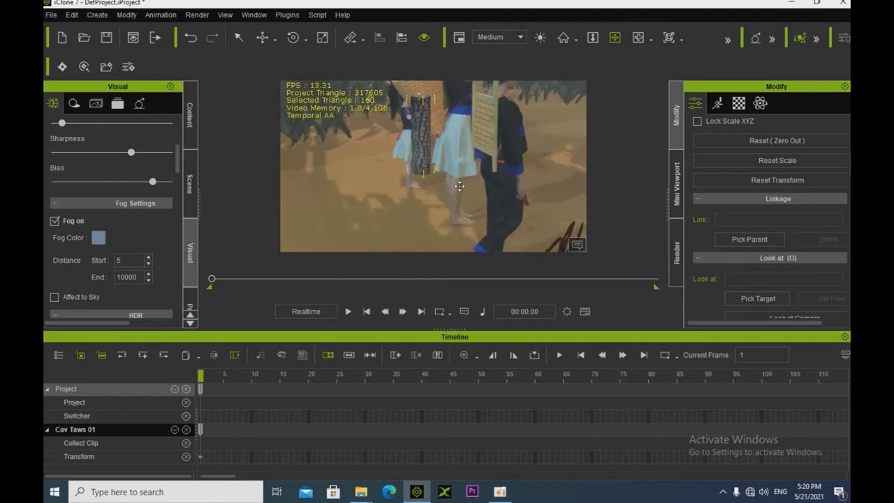
Rotate the Cav Taws 01 log about its vertical axis and move it horizontally toward the boy.
click(293, 37)
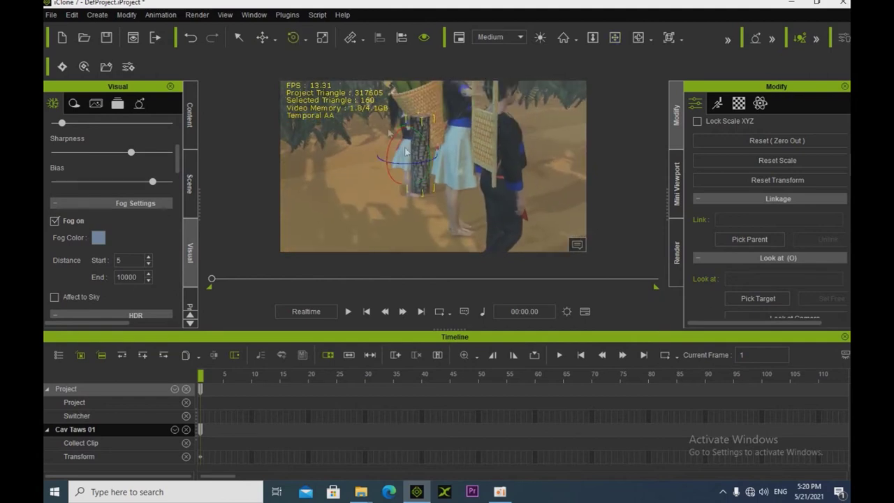
drag(410, 163, 387, 165)
click(262, 37)
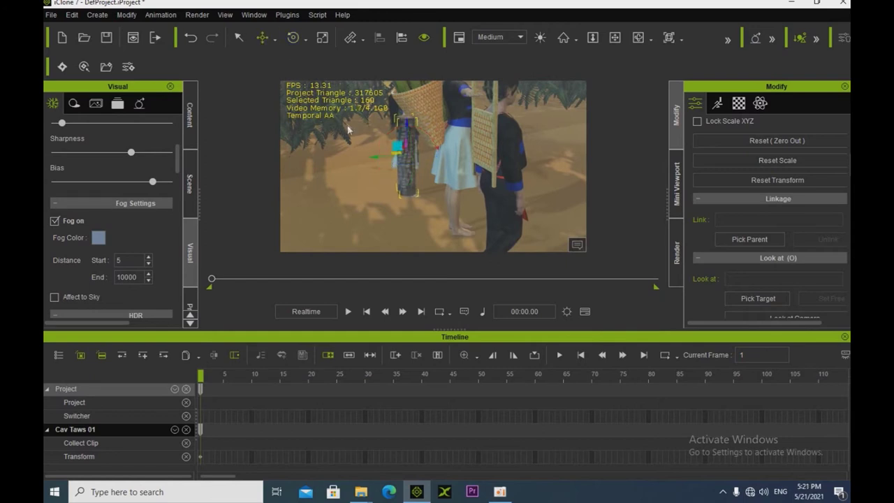
drag(379, 158, 459, 164)
Move the Cav Taws 01 log sideways until it stands directly behind the boy's woven carrying frame.
click(615, 38)
right_drag(419, 184, 644, 184)
right_drag(400, 213, 449, 221)
drag(448, 221, 455, 212)
click(262, 37)
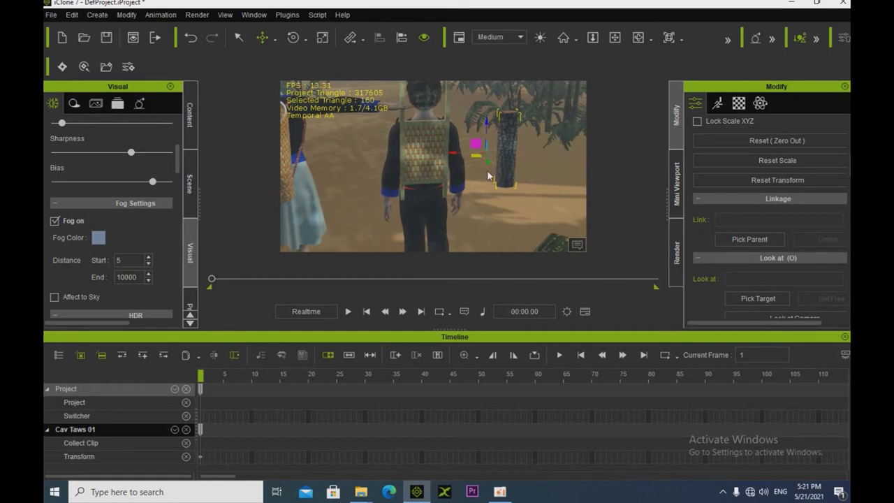
click(455, 154)
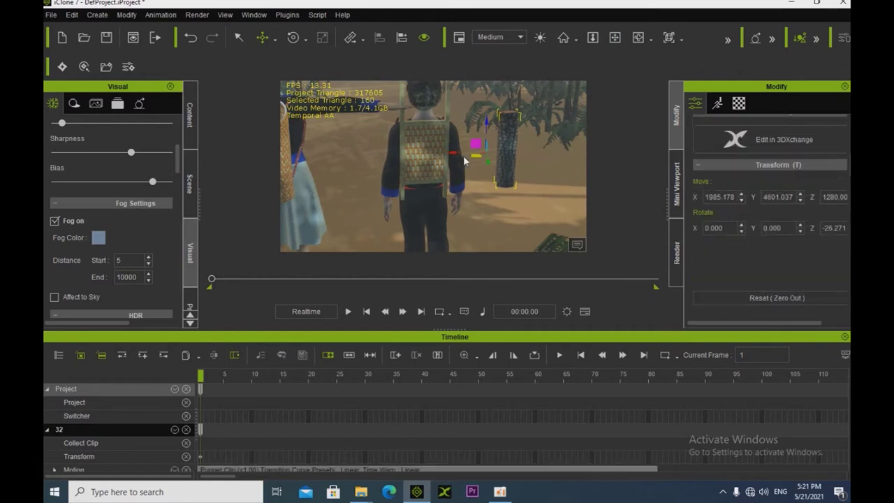
click(504, 144)
drag(474, 153, 385, 178)
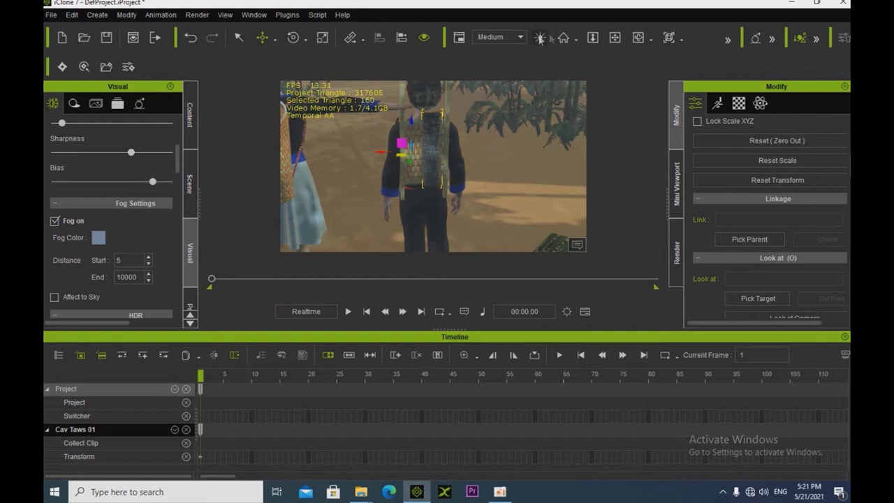
Rotate the Cav Taws 01 log from upright to horizontal and shift it across the upper part of the boy's carrying frame.
click(614, 37)
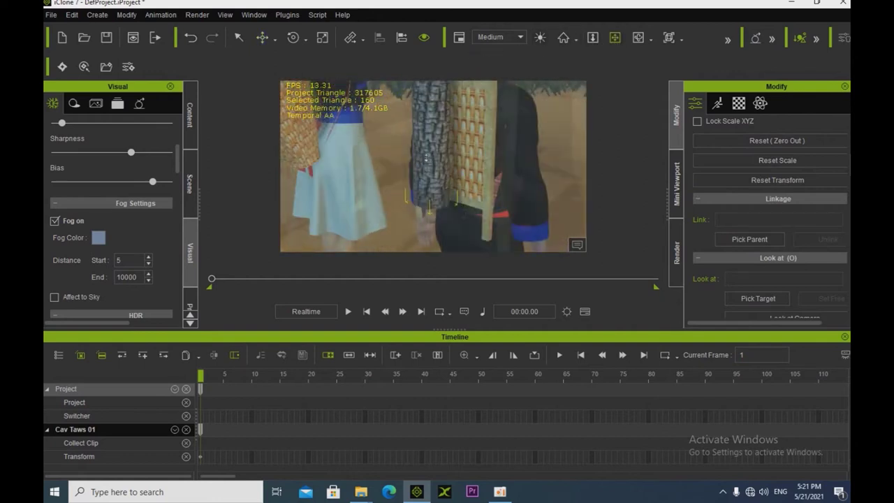
scroll(426, 158, down, 5)
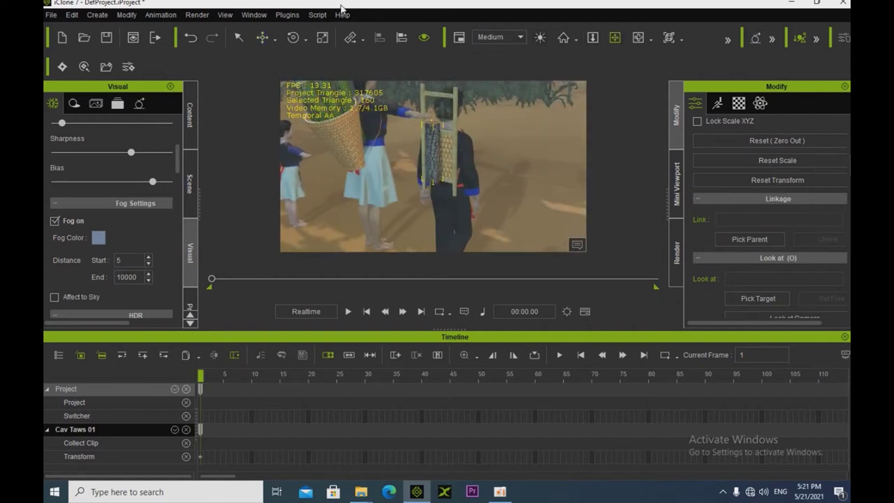
click(293, 37)
drag(426, 127, 396, 106)
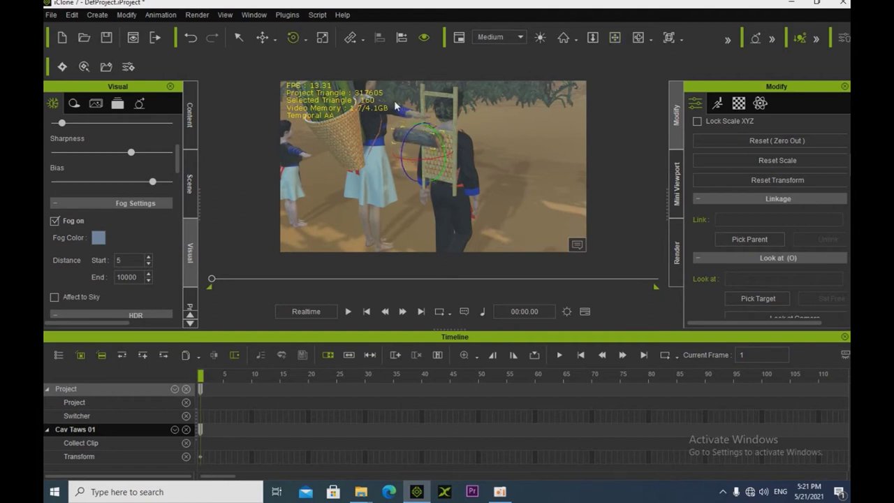
click(262, 37)
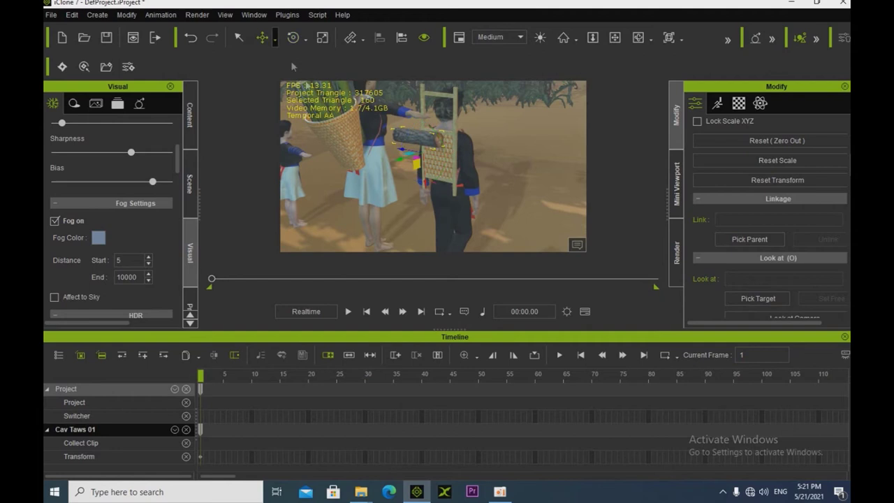
drag(401, 148, 409, 150)
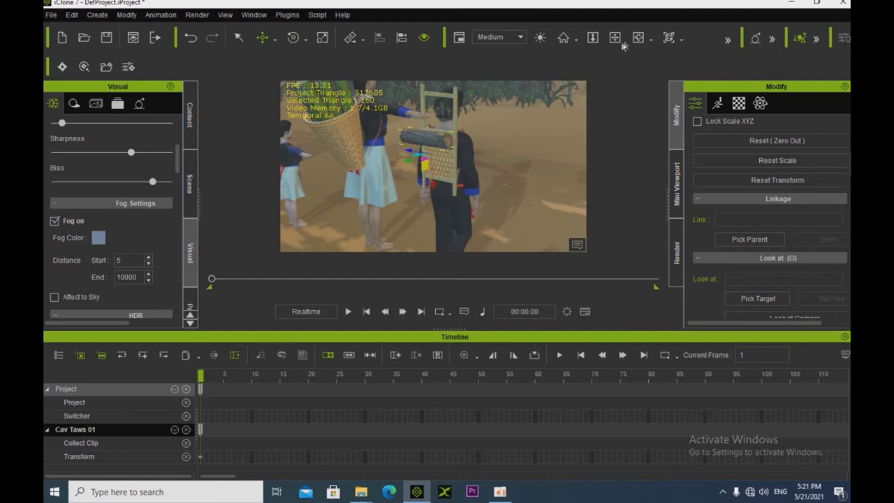
Check the horizontal log from behind and from the side, and move it closer against the boy's carrying frame.
click(614, 38)
right_drag(379, 199, 218, 237)
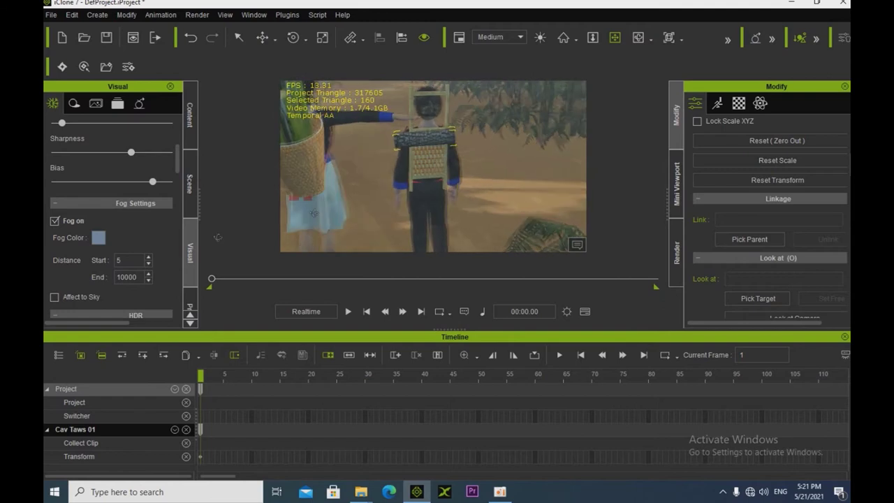
drag(313, 213, 436, 219)
right_drag(438, 219, 440, 218)
click(295, 38)
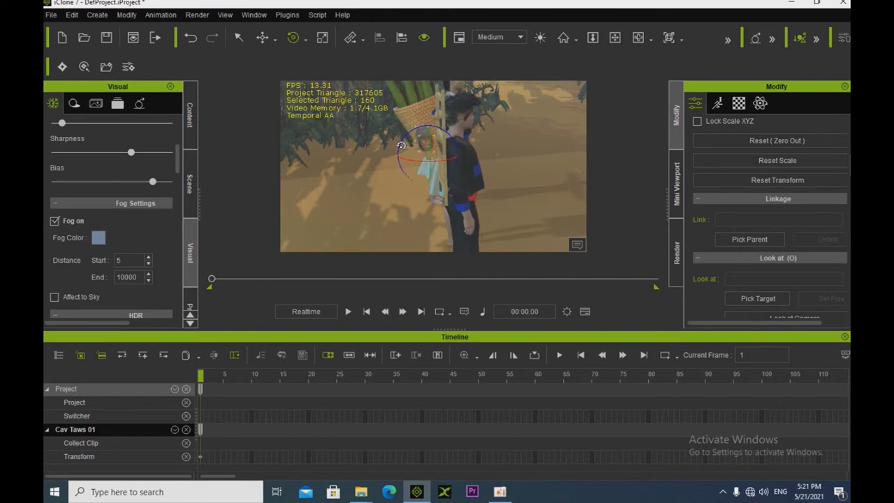
click(614, 38)
click(261, 37)
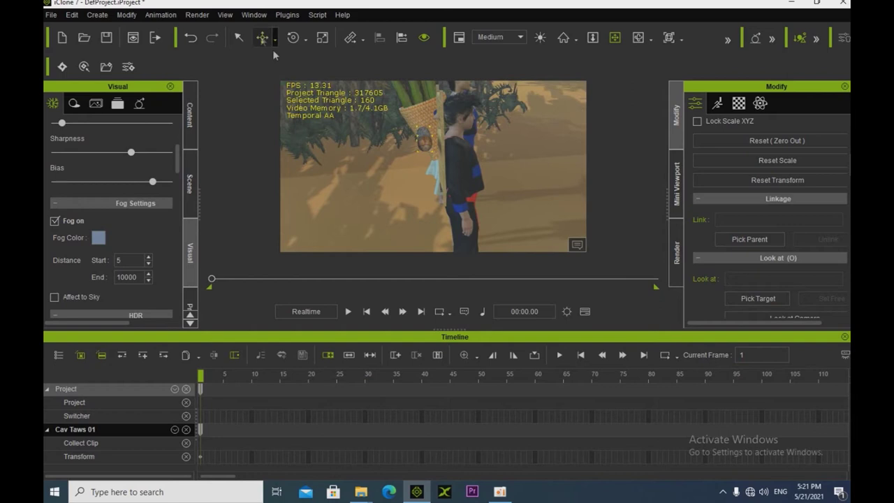
drag(396, 154, 405, 158)
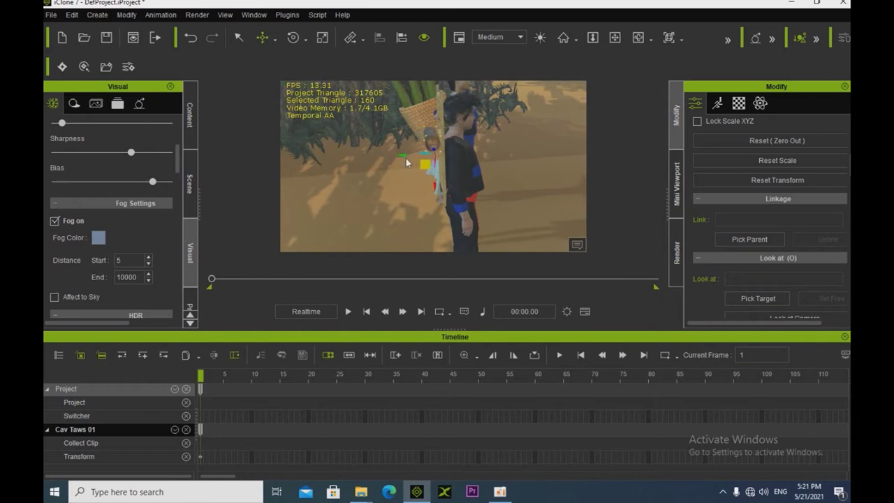
Try linking the Cav Taws 01 log to CC_Base_R_ThighTwist01, test it in playback from the first frame, and unlink it.
click(733, 238)
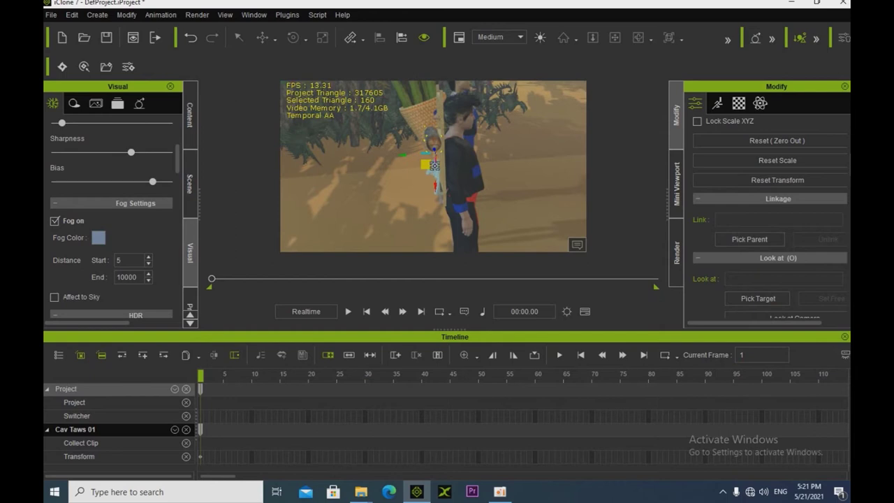
click(437, 165)
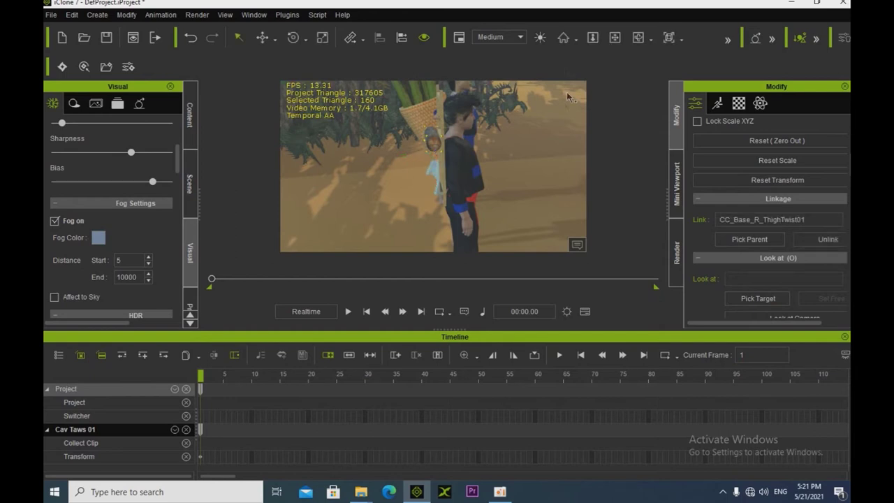
right_drag(376, 183, 688, 171)
middle_drag(442, 203, 444, 204)
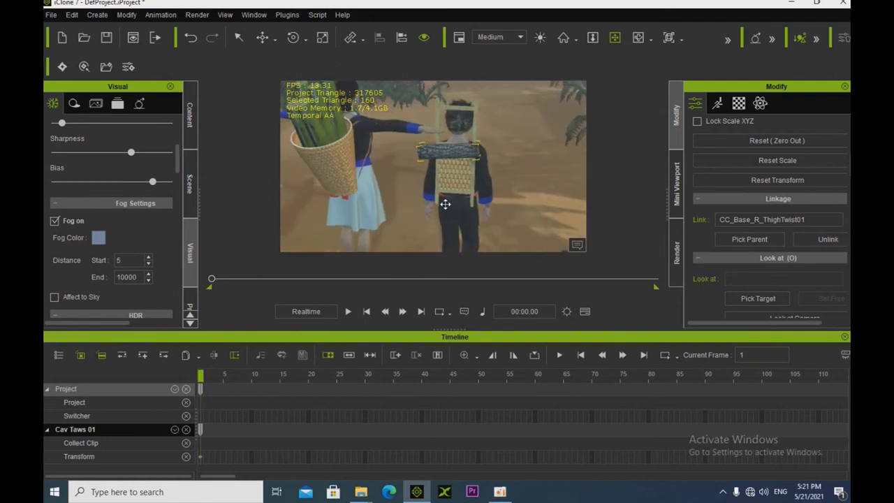
key(space)
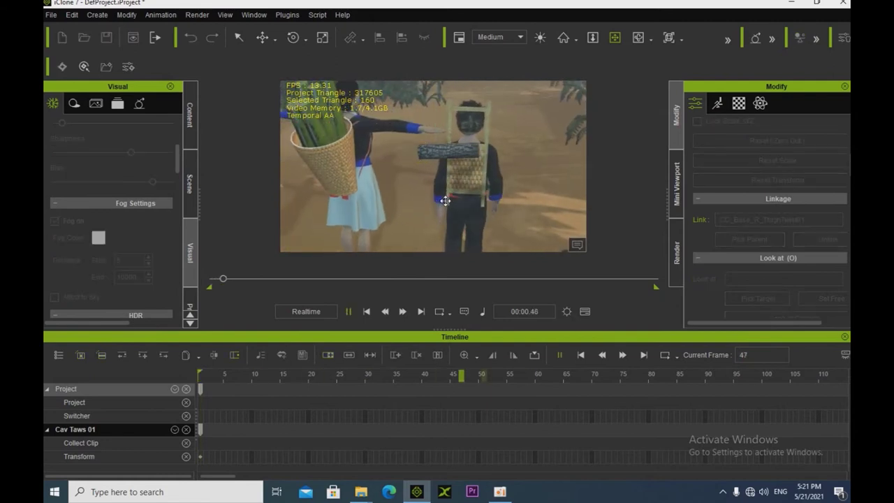
drag(239, 280, 138, 290)
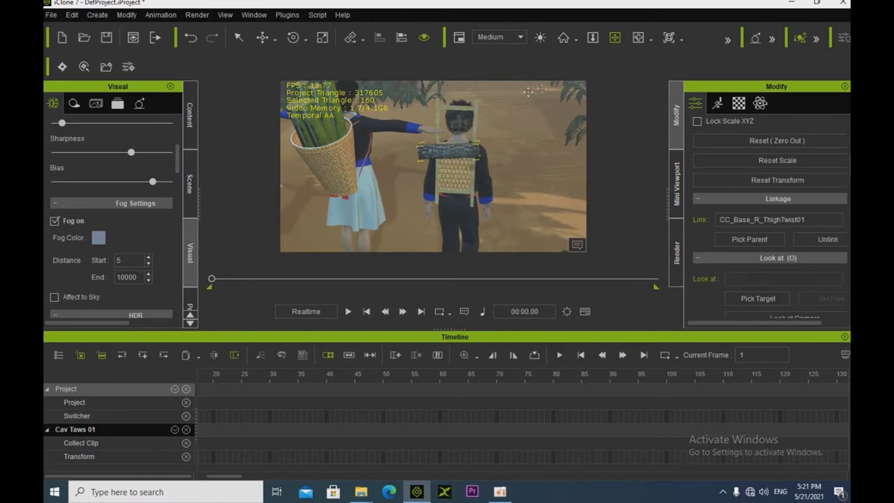
scroll(504, 171, up, 5)
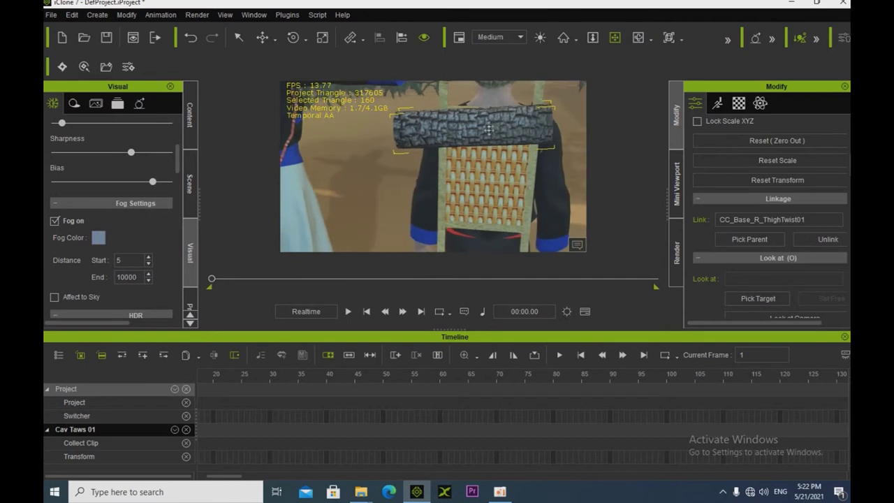
click(827, 239)
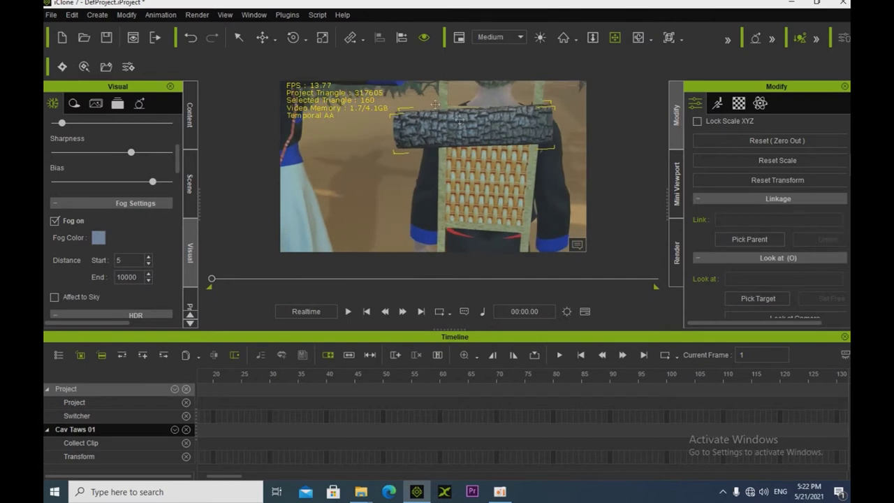
Rotate the Cav Taws 01 log slightly to level it across the carrying frame and inspect it at an angle.
click(293, 37)
drag(505, 139, 508, 142)
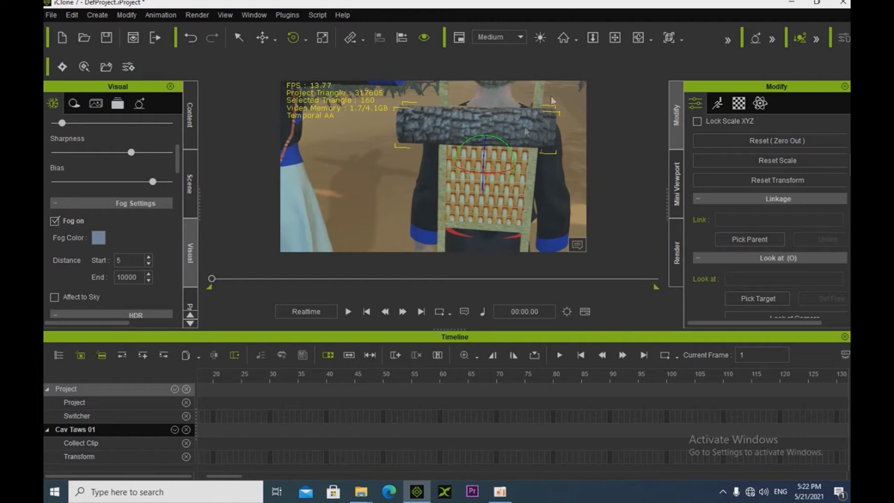
click(615, 37)
right_drag(559, 160, 453, 205)
drag(452, 205, 683, 199)
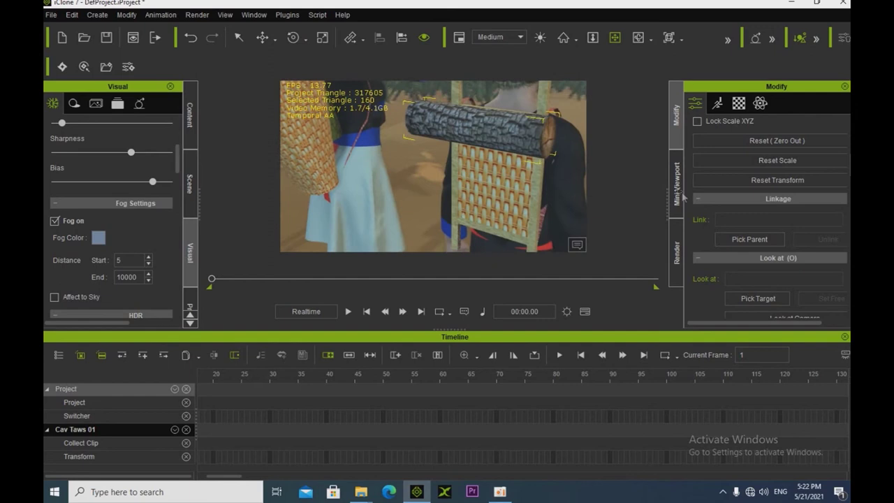
Link the Cav Taws 01 log to the boy's carrying frame, Mesh1 Model, and test the link in playback.
click(761, 238)
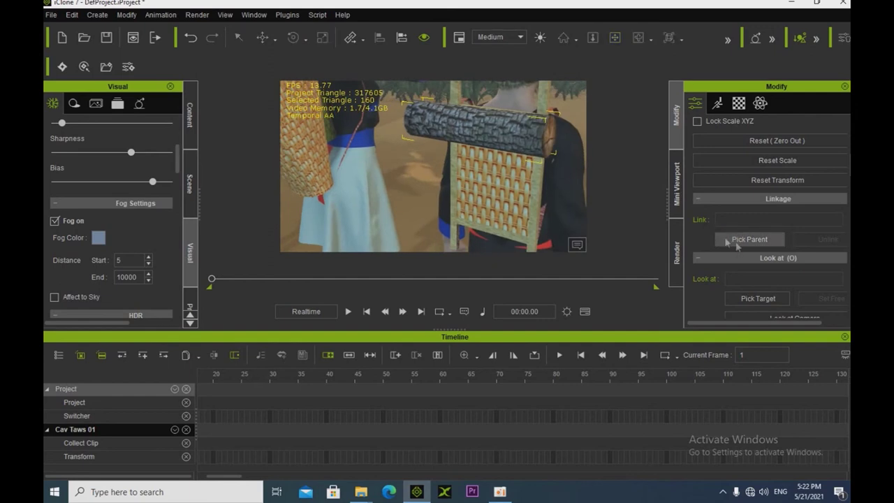
click(489, 189)
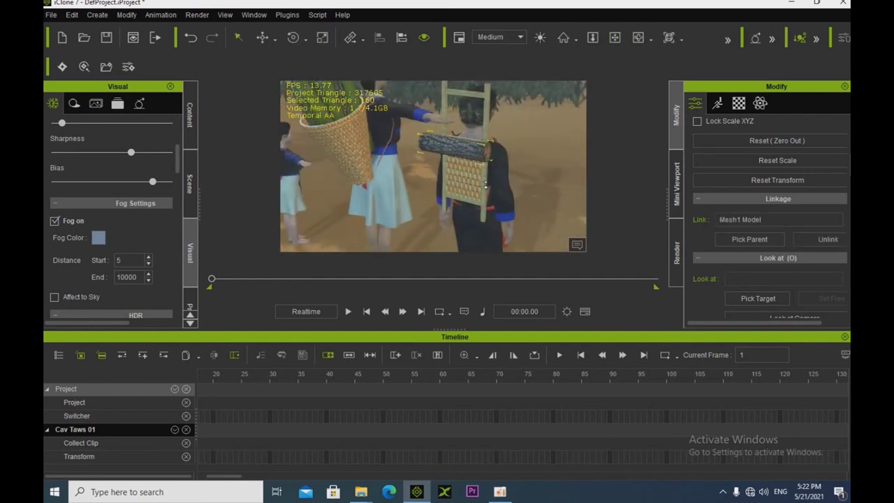
key(space)
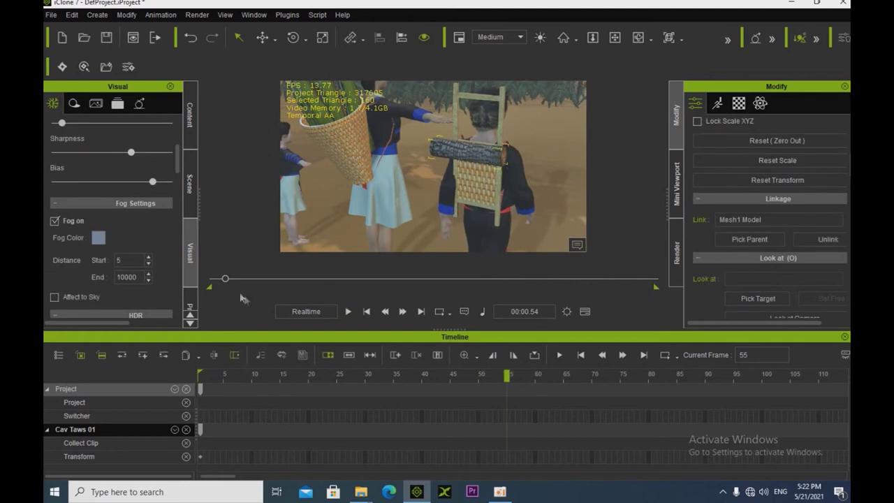
drag(222, 281, 211, 279)
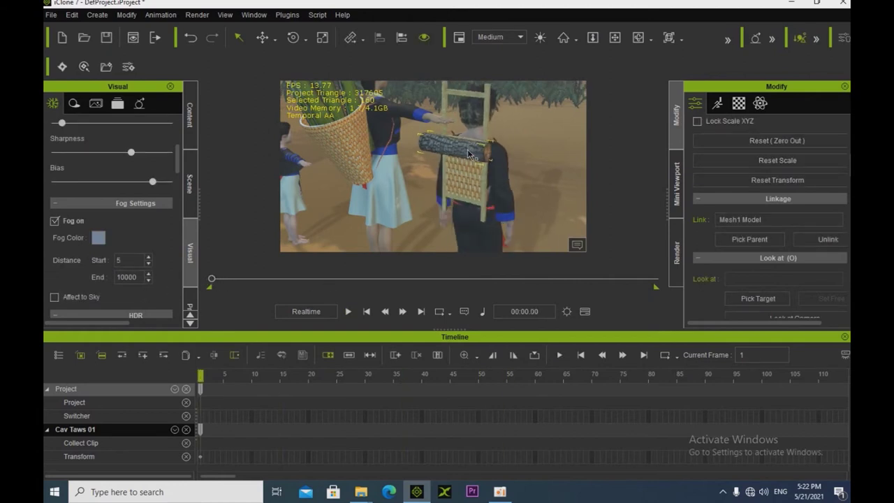
Stretch the Cav Taws 01 log along its length so it extends wider past both sides of the carrying frame.
click(615, 37)
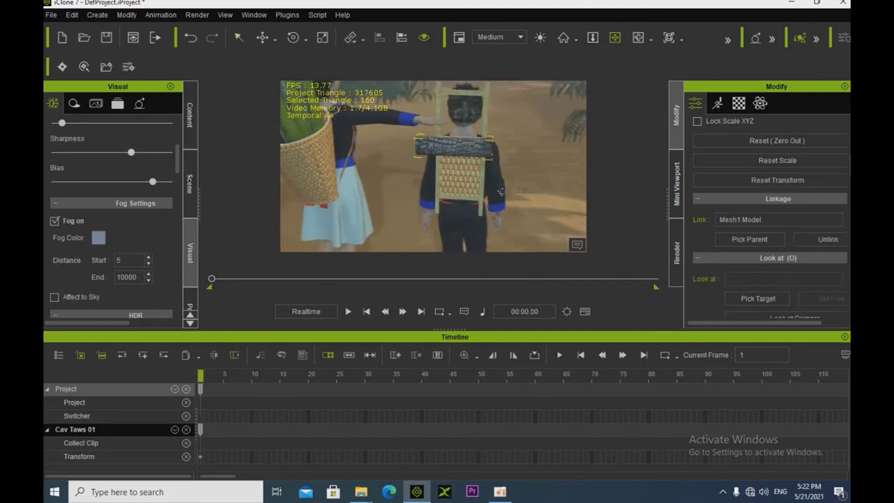
click(322, 37)
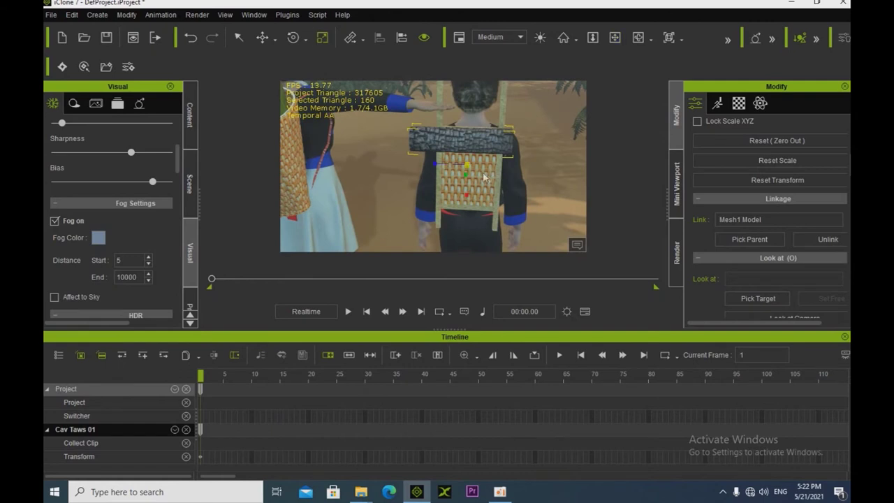
drag(433, 163, 389, 160)
Center the lengthened log on the boy's back and lower it to the bottom of the woven carrying frame.
click(264, 39)
click(435, 168)
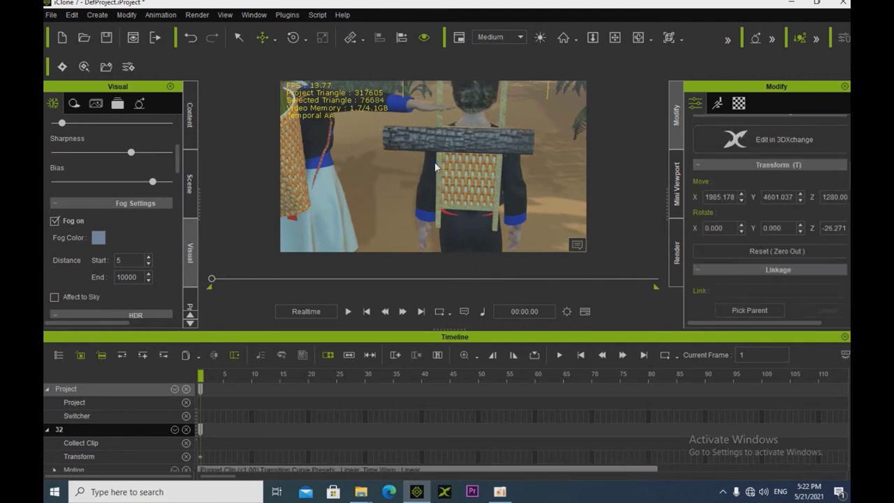
click(405, 138)
drag(435, 163, 448, 171)
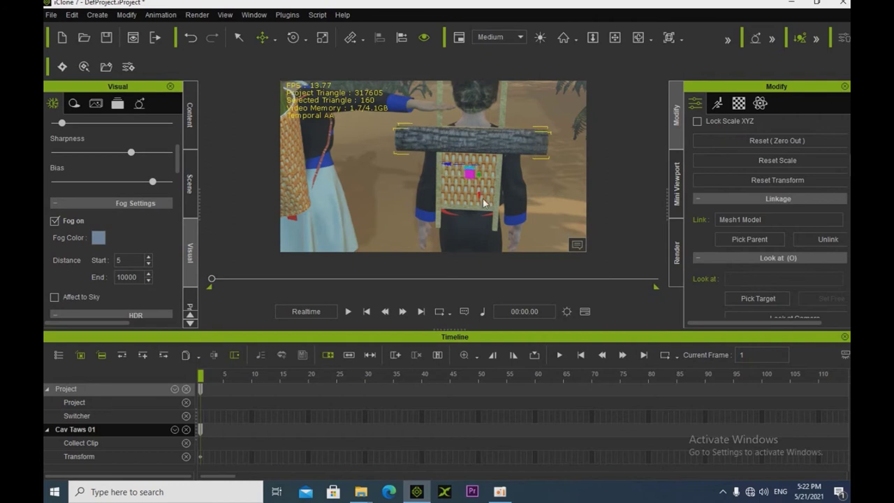
drag(480, 197, 477, 249)
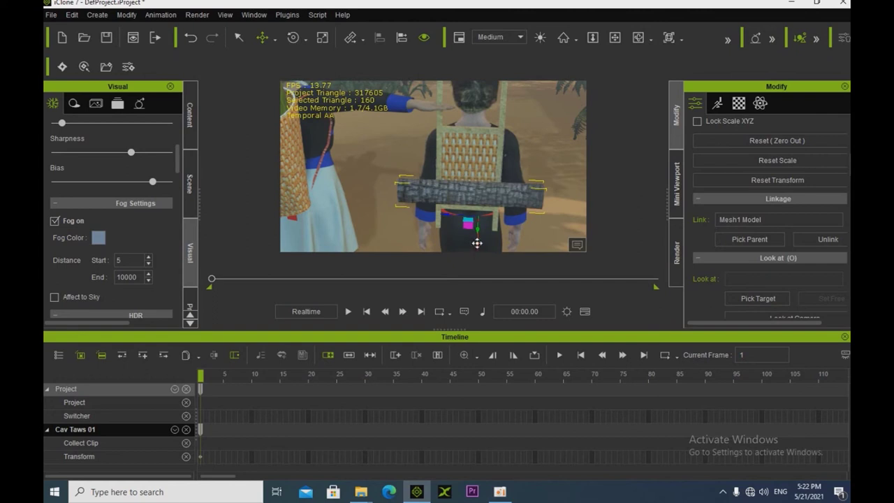
mouse_move(476, 243)
mouse_down()
mouse_move(479, 225)
mouse_move(476, 243)
mouse_up()
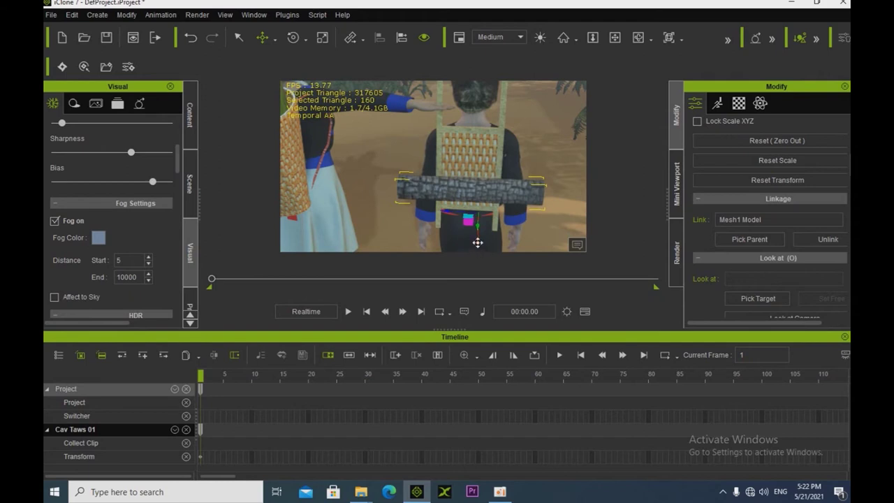
Duplicate the log twice upward along the carrying frame to form a stack of three.
ctrl+drag(477, 239, 477, 221)
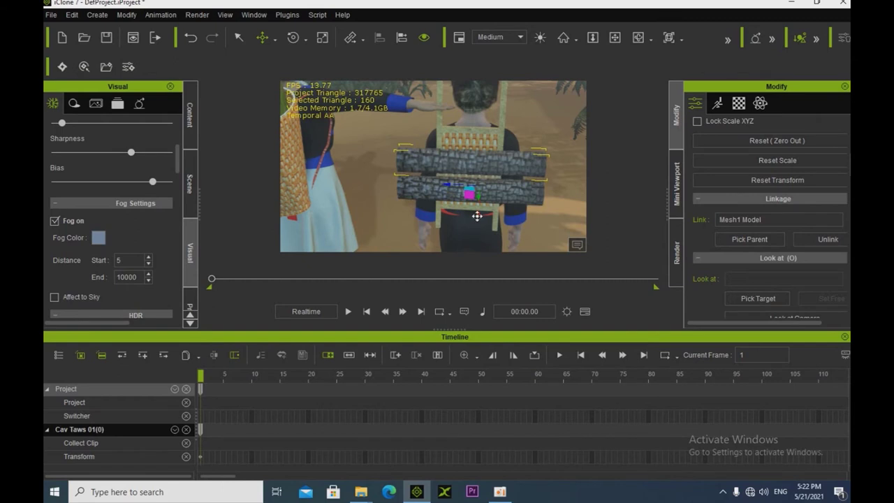
ctrl+drag(477, 184, 477, 160)
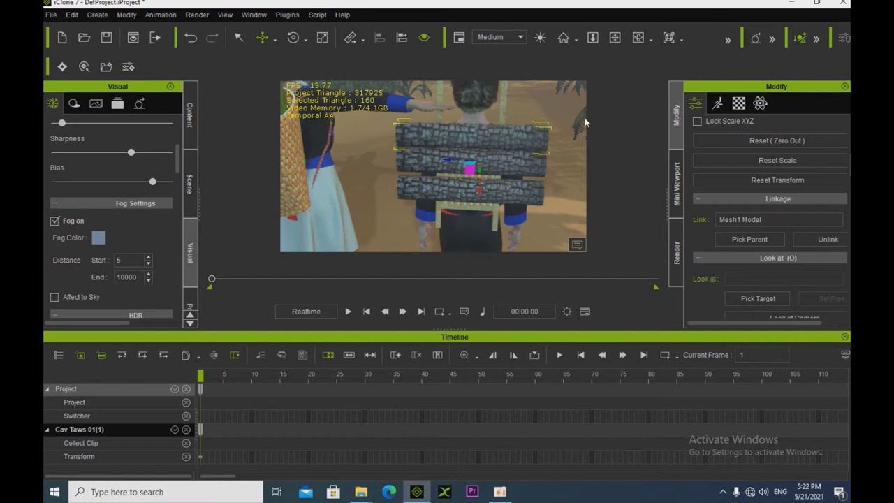
Try pulling the topmost log outward from the boy's carrying frame and undo each move.
click(614, 37)
right_drag(573, 162, 403, 203)
drag(449, 191, 462, 196)
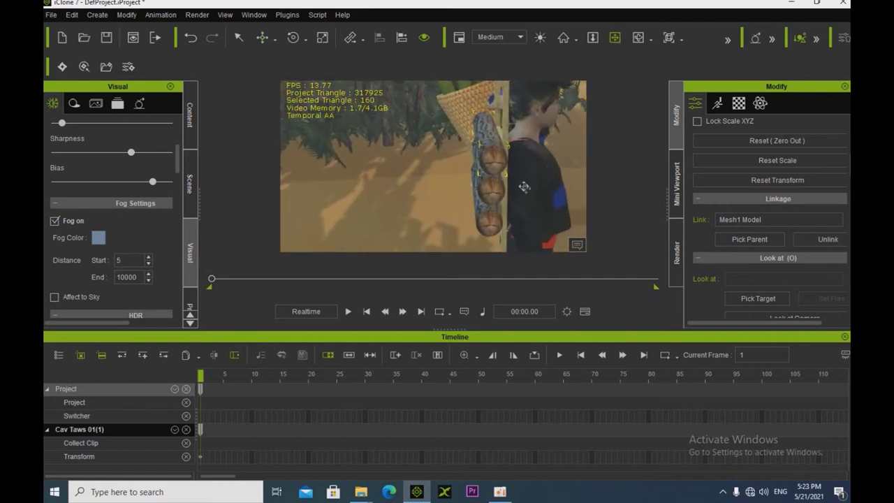
click(267, 39)
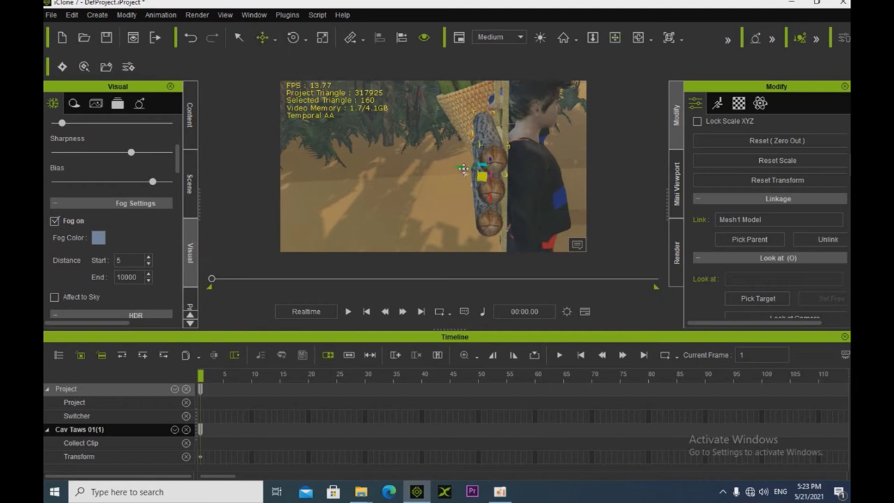
drag(459, 167, 443, 167)
key(ctrl+z)
drag(457, 166, 440, 166)
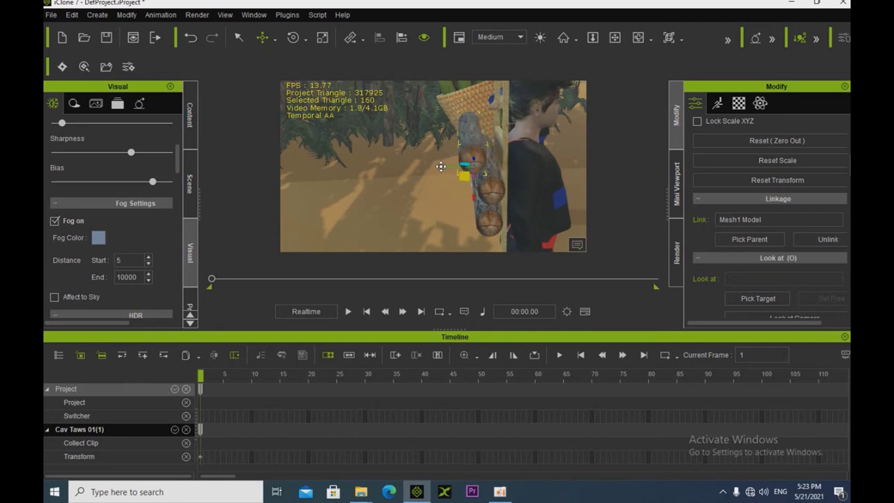
key(ctrl+z)
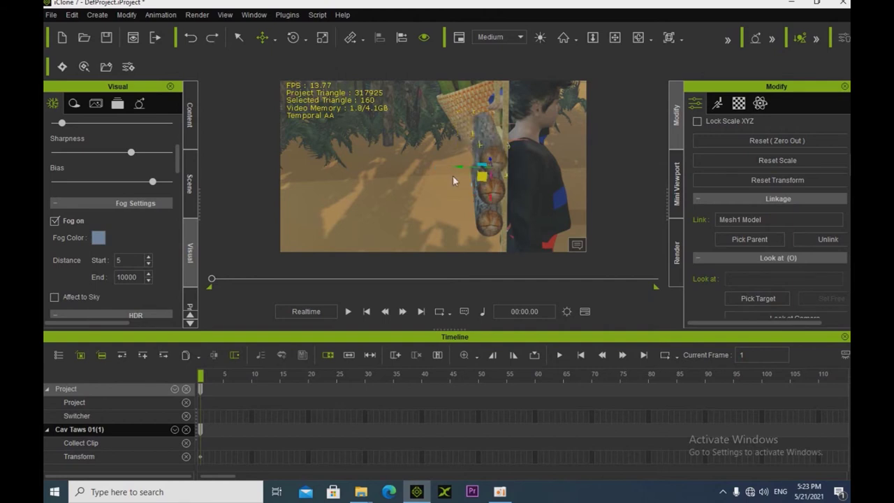
click(460, 169)
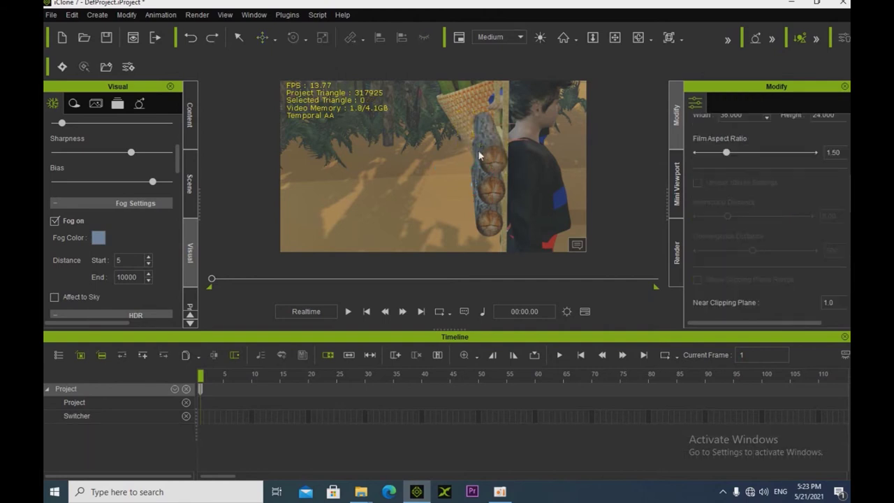
Duplicate the top log three times behind the stack, arranging the copies as a second row of two logs and a single outermost log.
click(474, 164)
ctrl+drag(458, 168, 433, 166)
drag(467, 194, 471, 234)
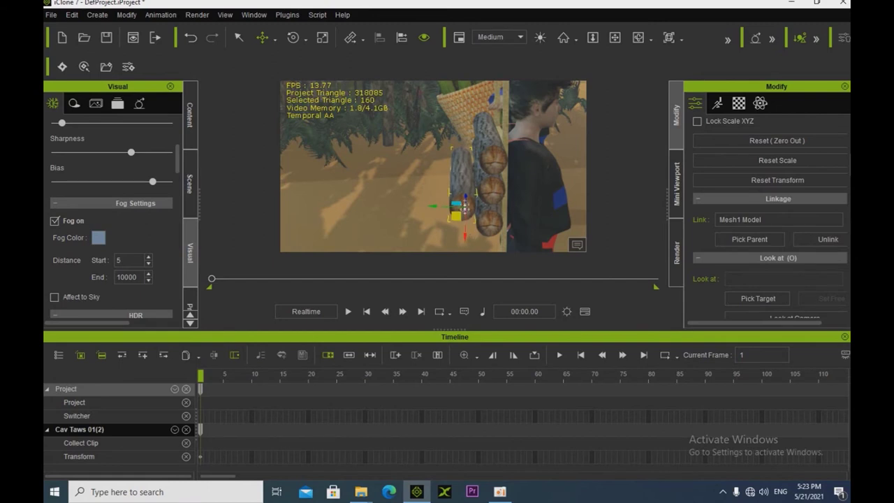
ctrl+drag(463, 186, 475, 218)
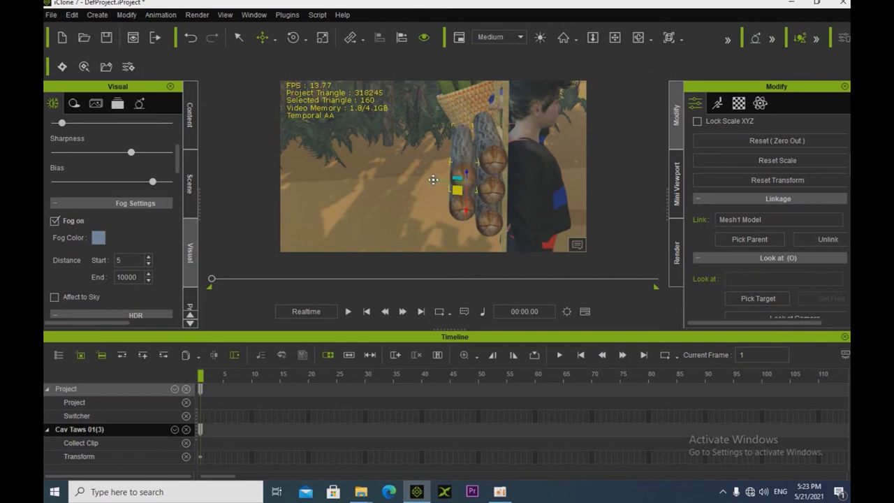
ctrl+drag(418, 178, 414, 180)
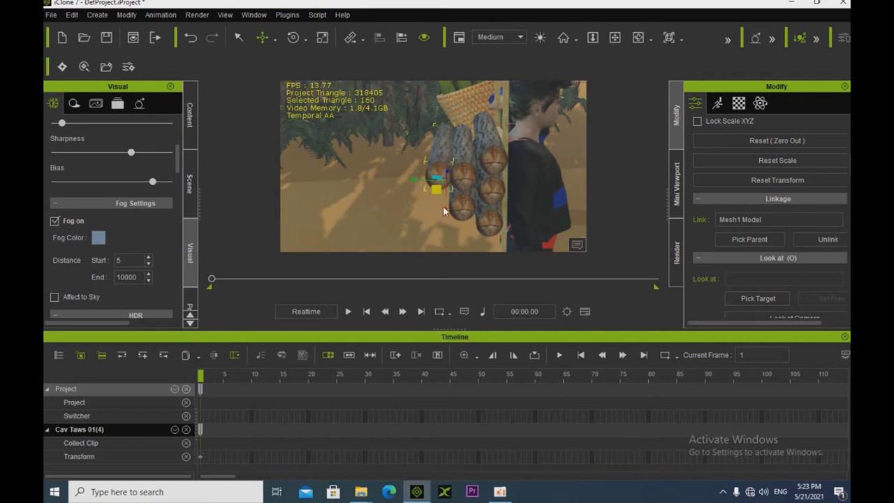
drag(444, 211, 442, 218)
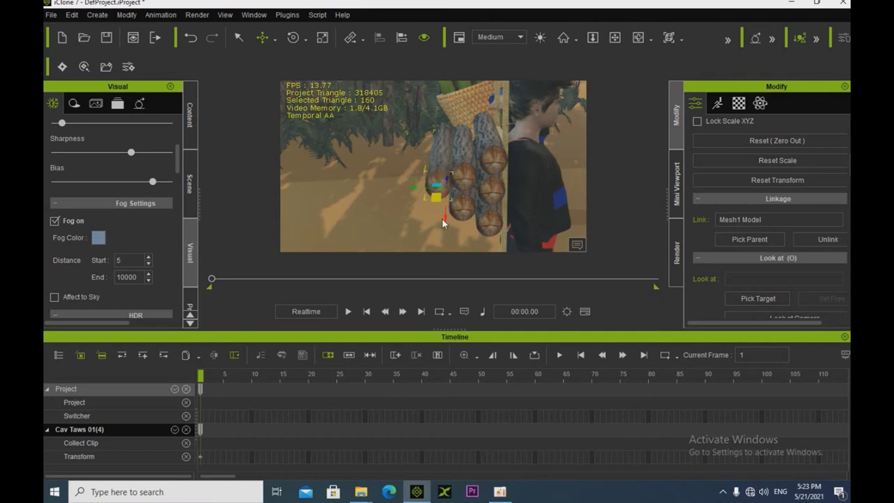
Play back the animation to check that the log stack follows the boy, and return to the first frame.
click(614, 37)
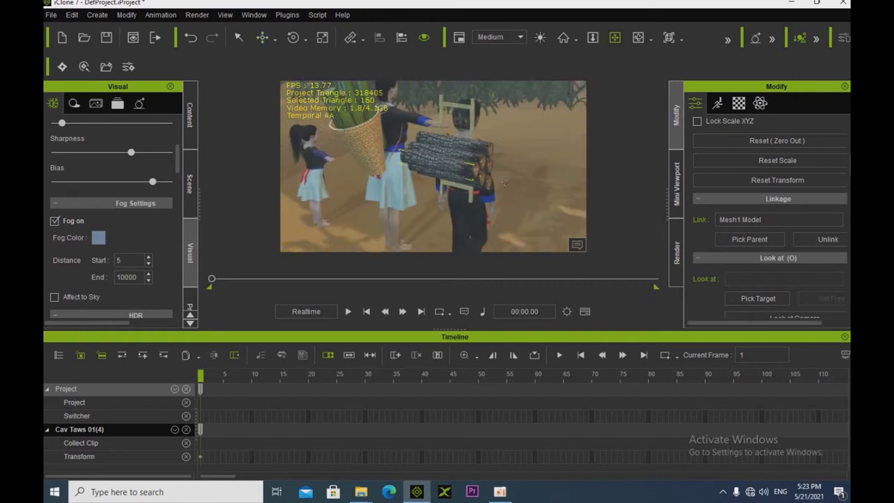
key(space)
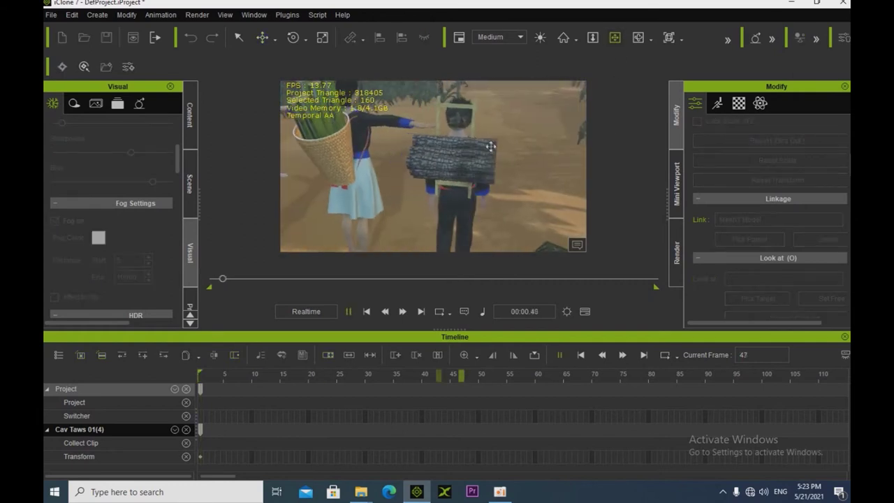
drag(225, 278, 90, 301)
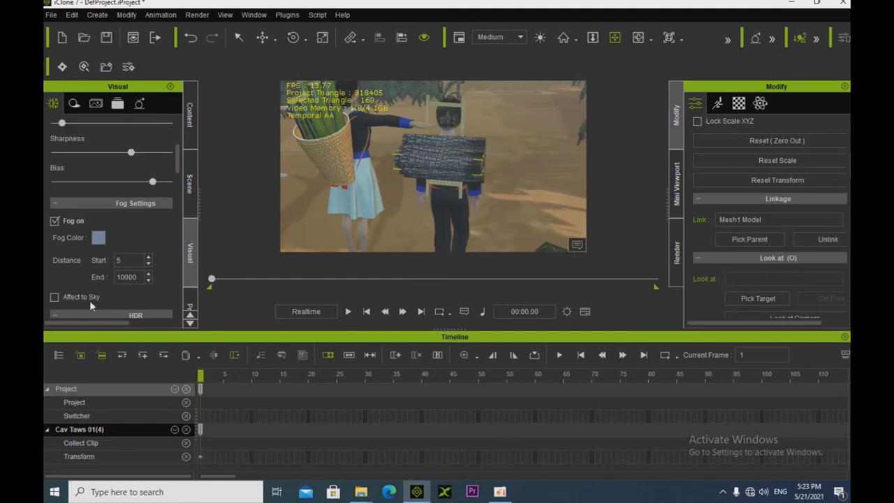
Examine the boy, the woman and the girl with their carried props from the front.
right_drag(531, 132, 503, 181)
scroll(433, 163, down, 3)
scroll(458, 168, down, 2)
scroll(458, 169, up, 5)
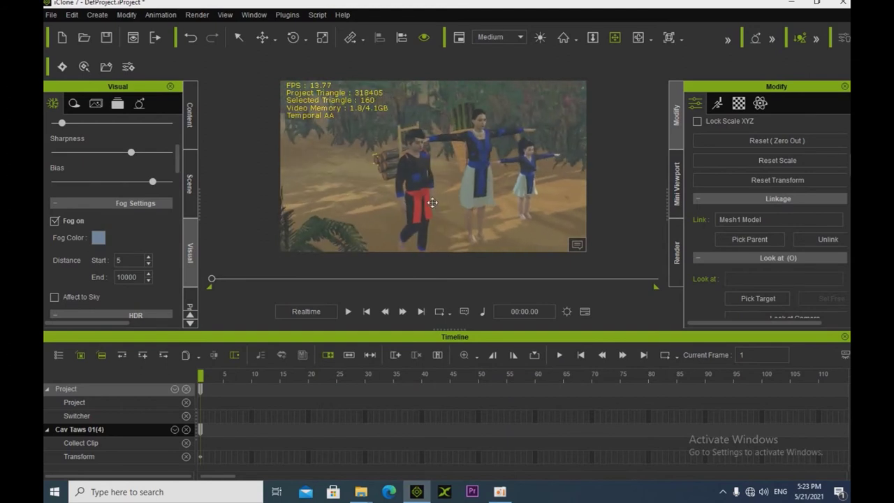
scroll(426, 171, up, 3)
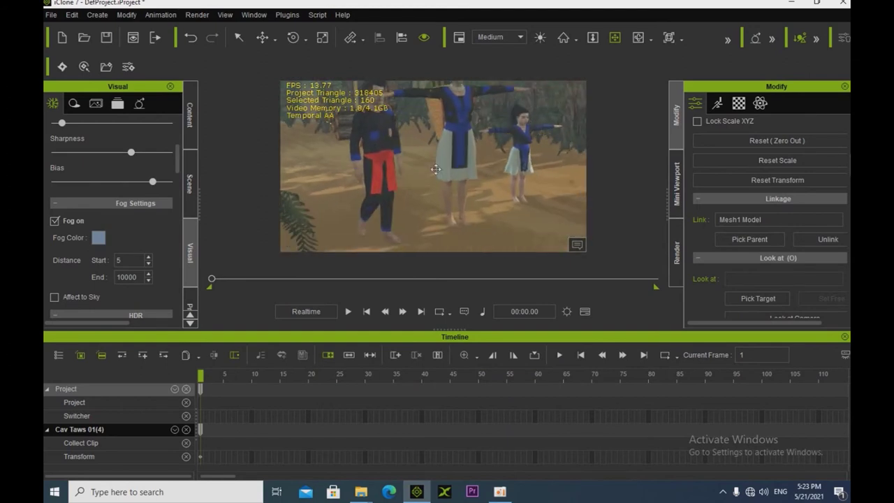
scroll(445, 179, down, 1)
scroll(460, 195, down, 4)
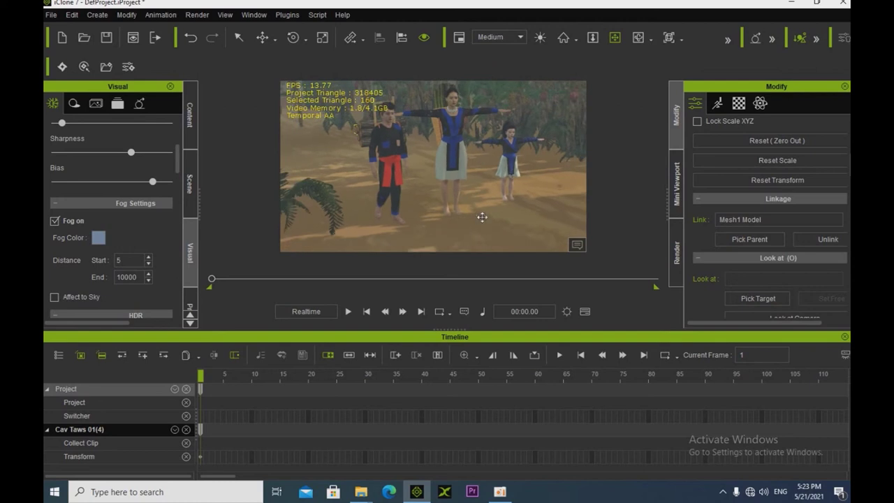
scroll(468, 192, down, 3)
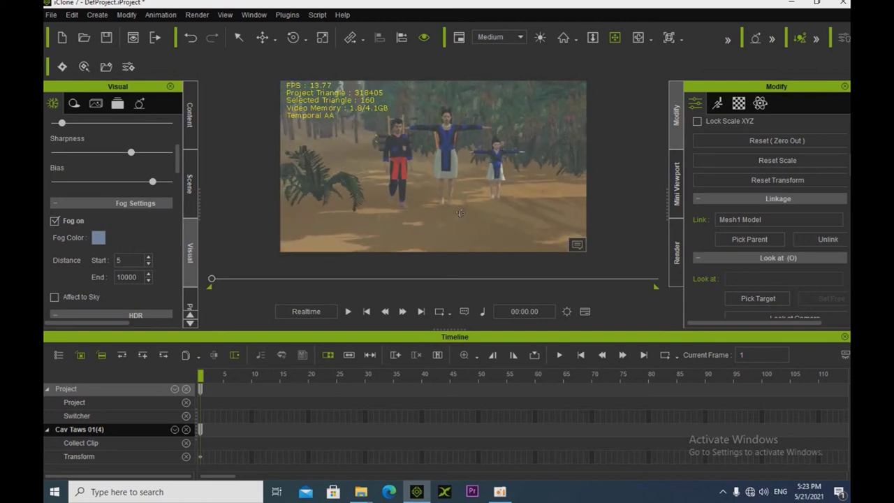
click(361, 493)
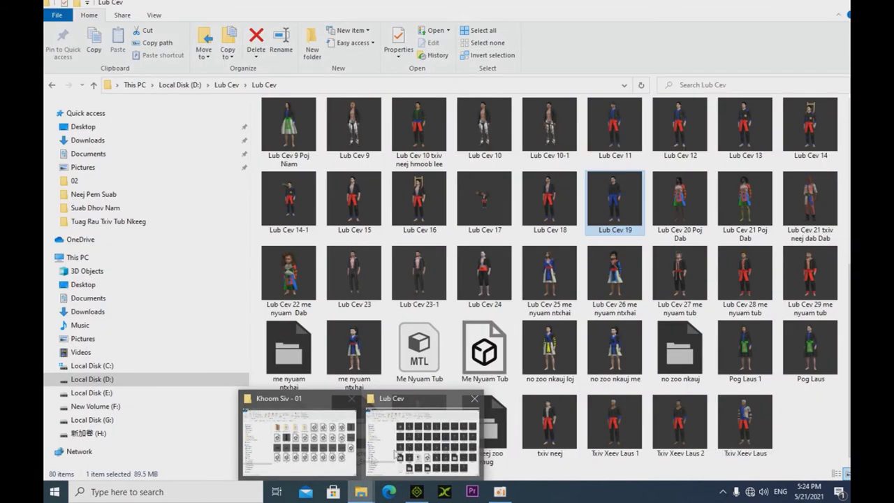
mouse_move(310, 466)
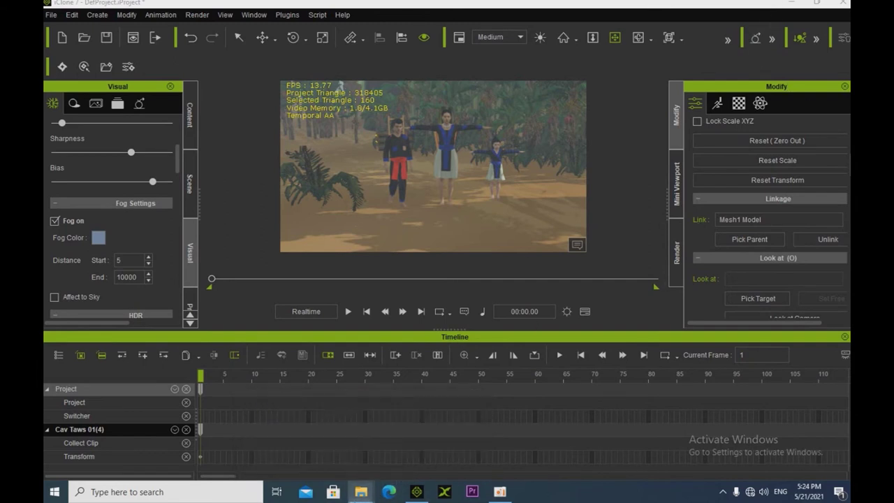
click(500, 492)
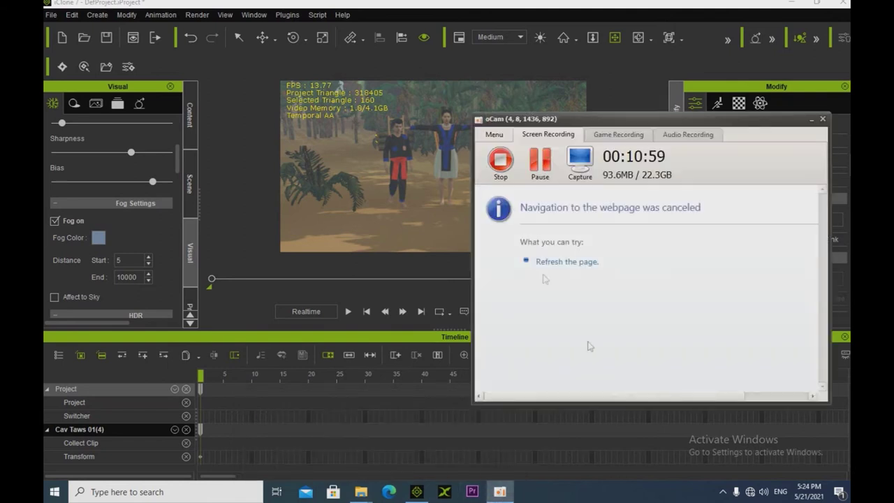
click(536, 167)
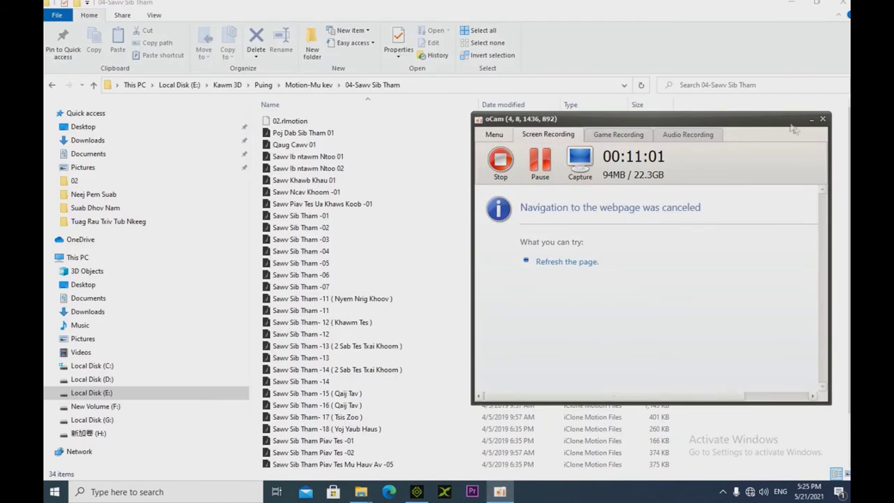
click(810, 119)
Apply the Sawv Sib Tham -02 motion file from the 04-Sawv Sib Tham folder to the boy carrying the logs.
click(293, 133)
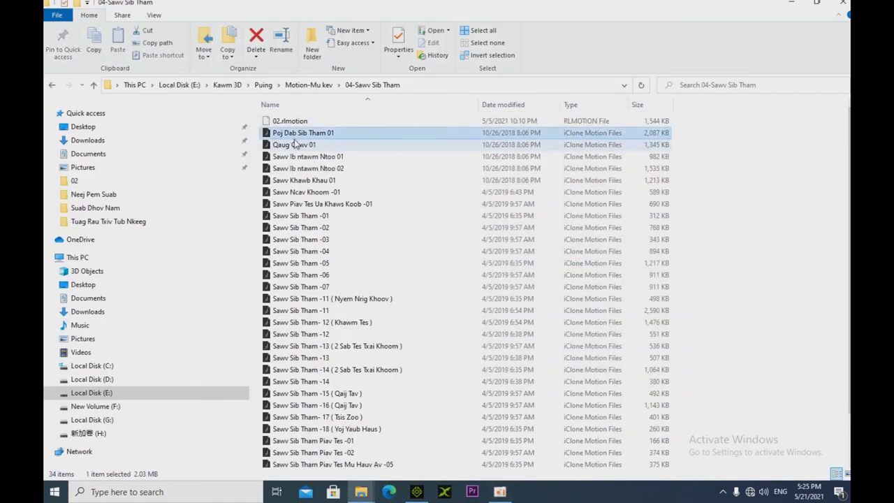
click(310, 157)
drag(320, 231, 397, 163)
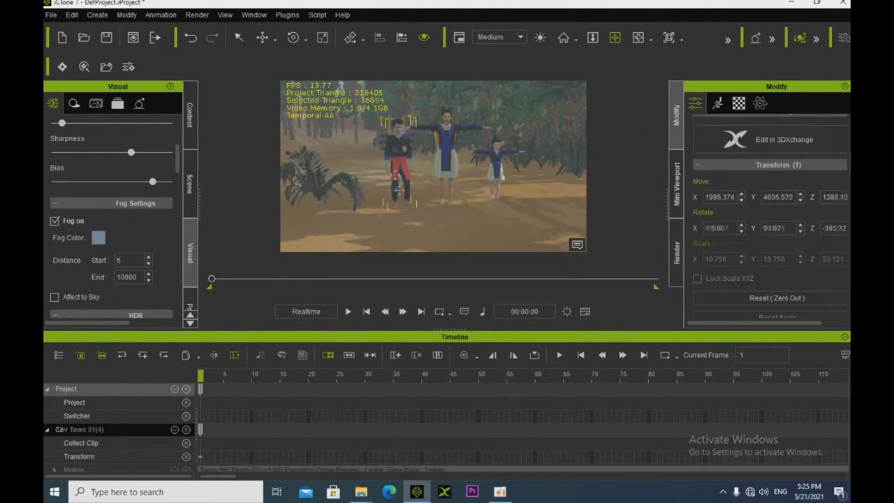
Apply the Sawv Sib Tham -01 motion file from the 04-Sawv Sib Tham folder to the woman with the basket.
mouse_move(360, 490)
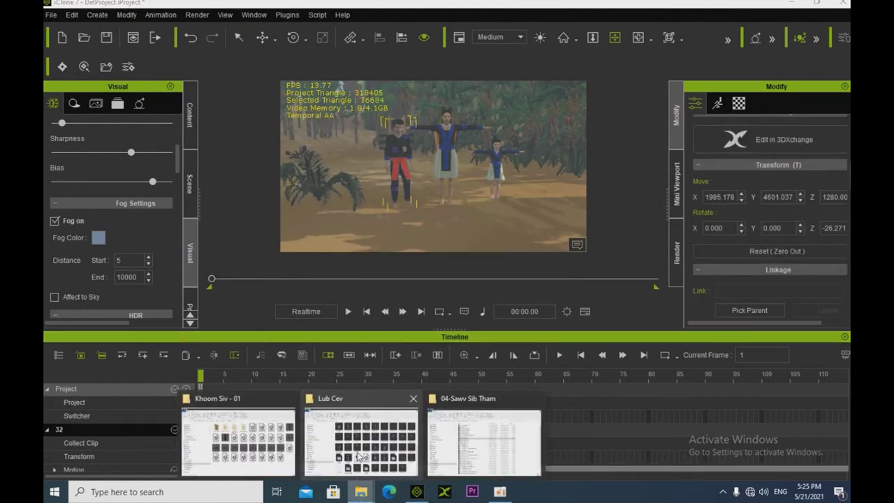
click(461, 454)
drag(307, 201, 441, 157)
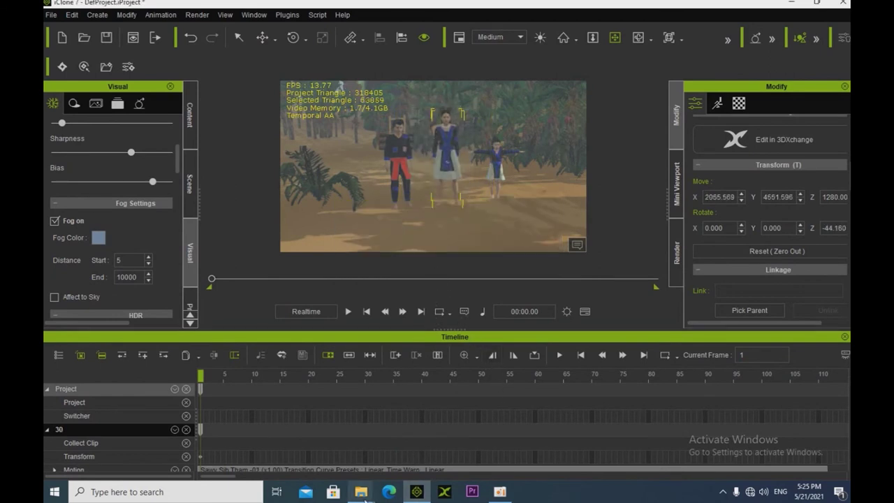
Apply the Sawv Sib Tham -03 motion file from the 04-Sawv Sib Tham folder to the little girl.
mouse_move(361, 491)
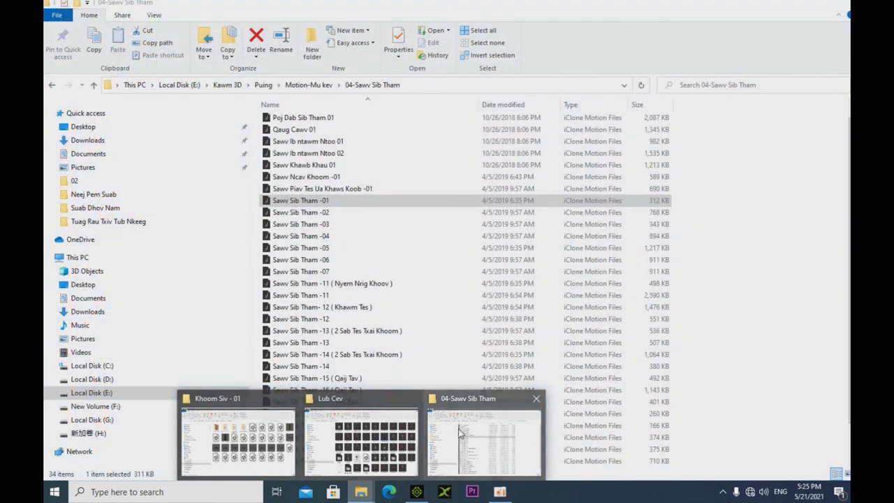
click(483, 438)
click(319, 224)
drag(314, 222, 495, 170)
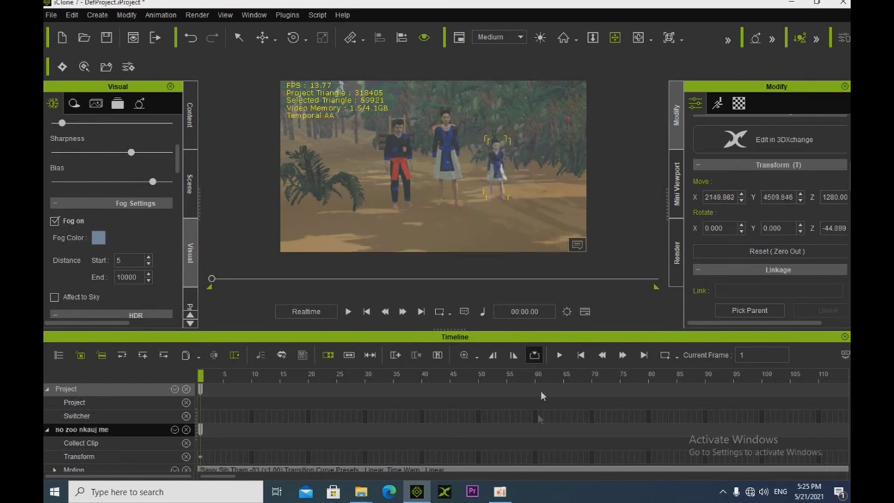
Apply the Sawv Sib Tham -04 motion file to the Lub Cev 19 character standing farther along the forest path.
scroll(457, 203, down, 3)
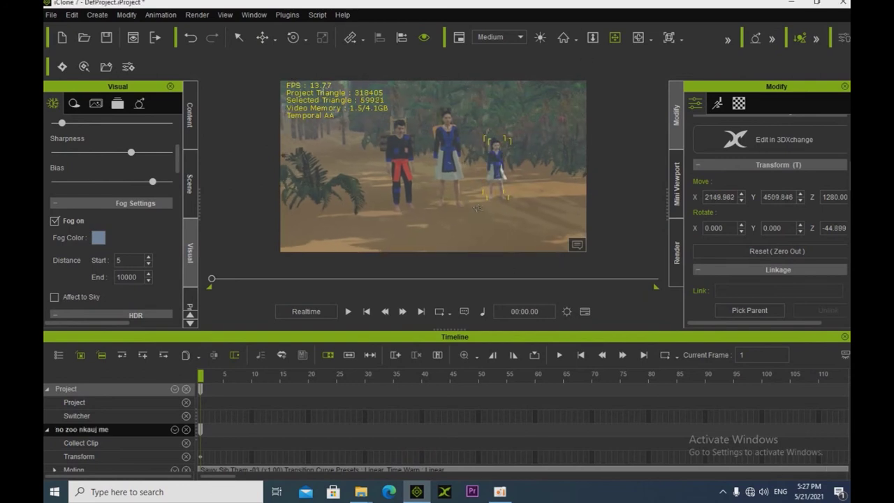
drag(457, 204, 309, 210)
scroll(454, 197, up, 3)
right_drag(309, 210, 484, 112)
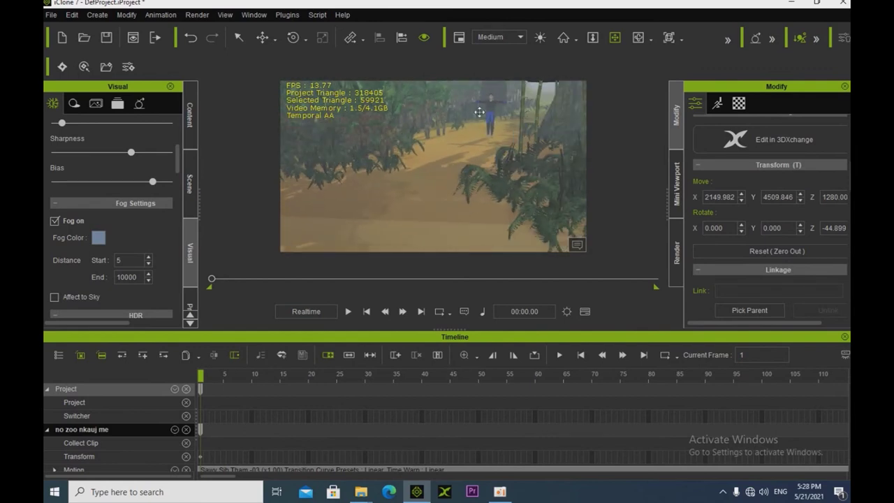
click(489, 118)
scroll(487, 139, up, 3)
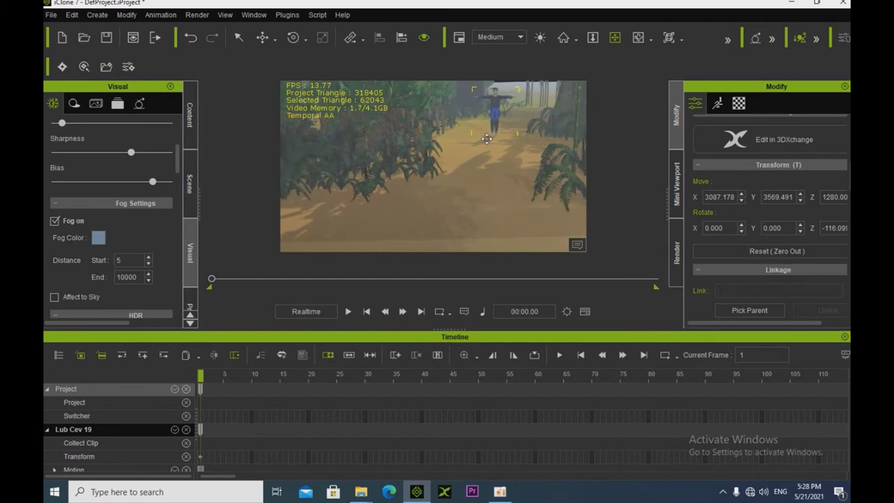
alt+drag(486, 139, 459, 189)
scroll(461, 187, up, 5)
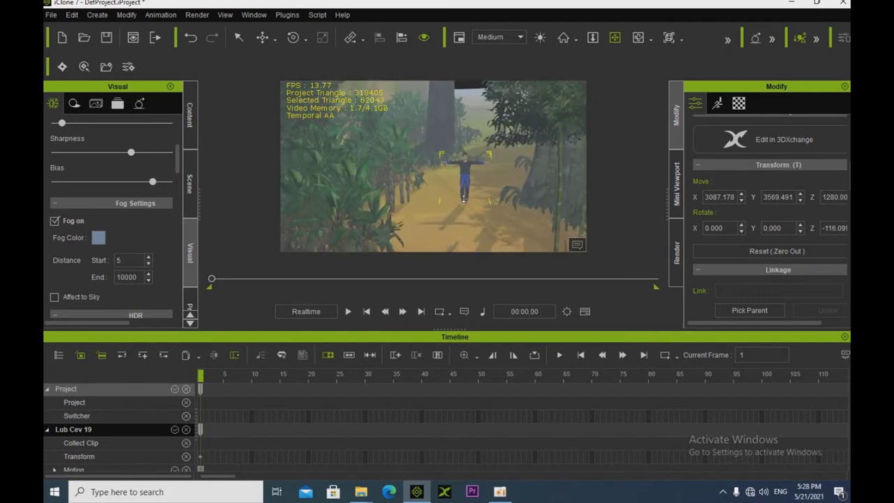
scroll(460, 185, up, 3)
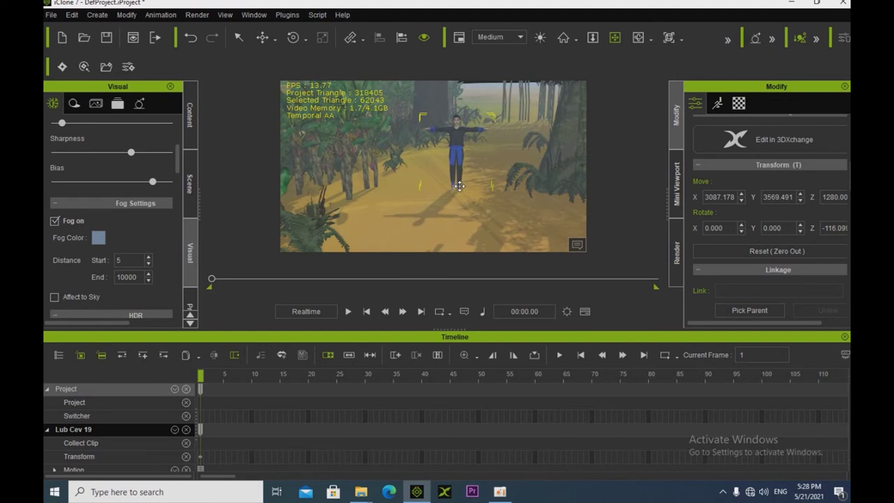
mouse_move(361, 491)
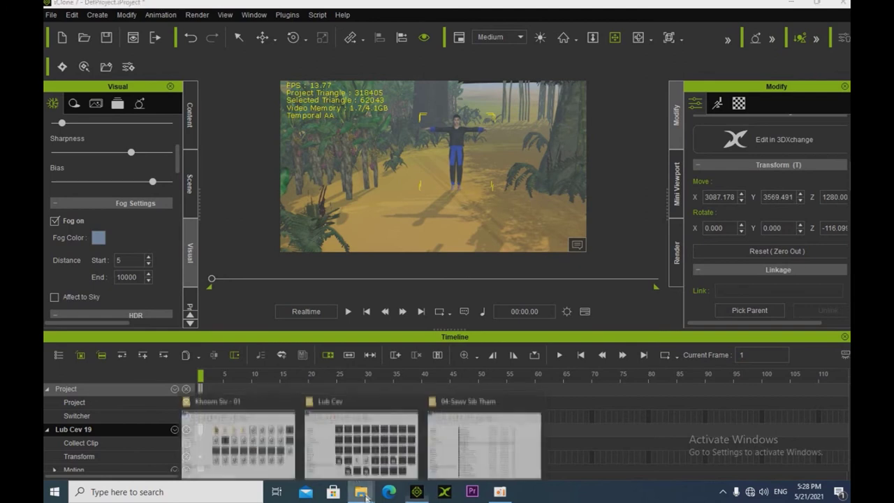
mouse_move(231, 457)
click(483, 440)
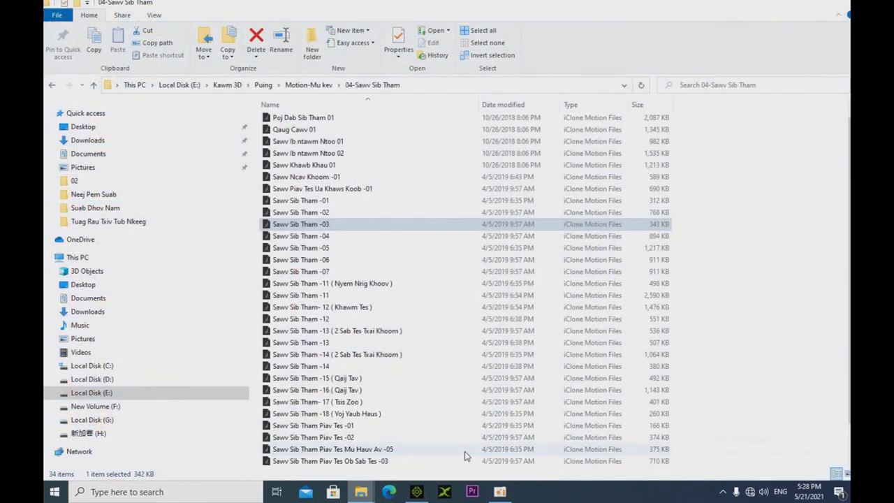
click(299, 214)
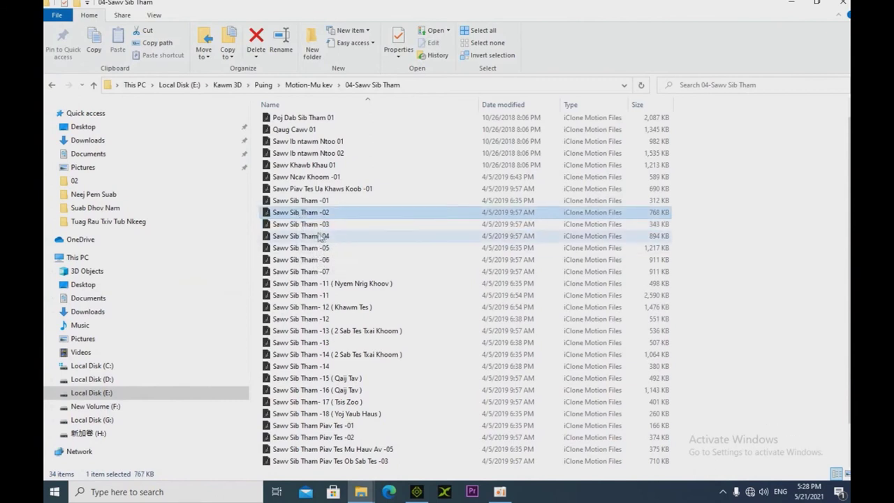
drag(315, 224, 453, 168)
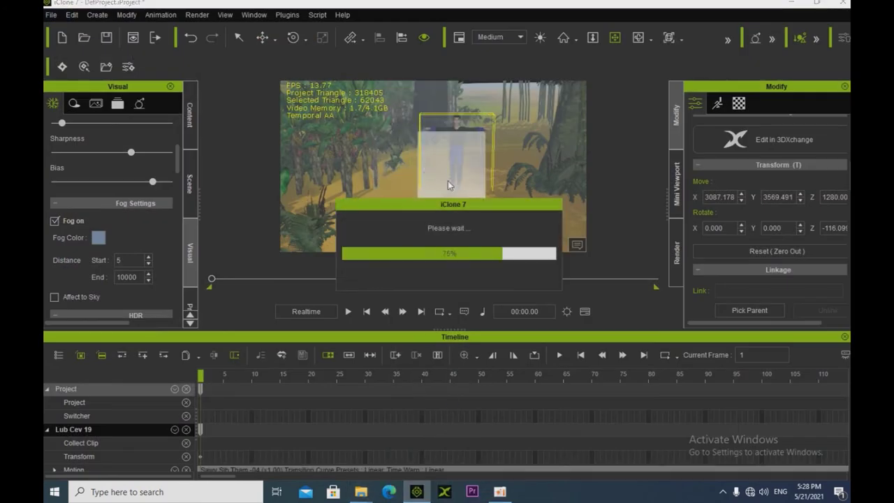
Open the phom props folder inside Khoom Siv-tsev-qhov cos.
scroll(480, 121, up, 4)
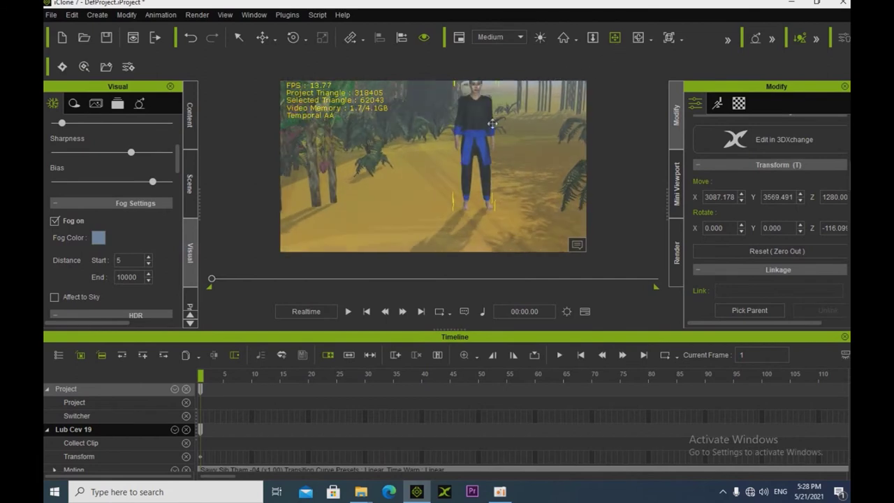
right_drag(462, 148, 408, 219)
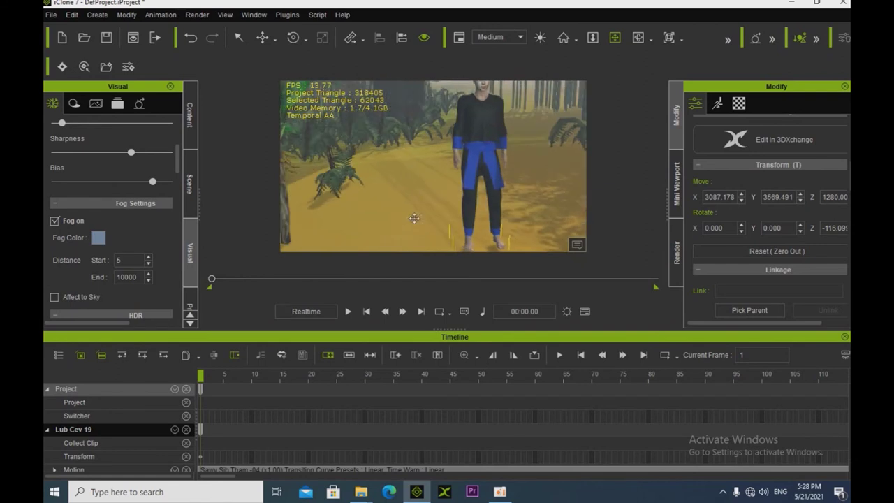
mouse_move(360, 491)
click(272, 436)
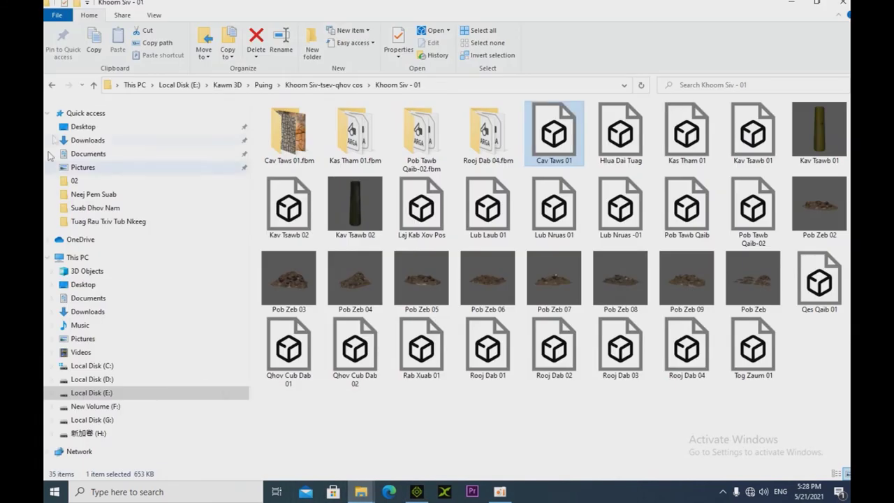
click(53, 84)
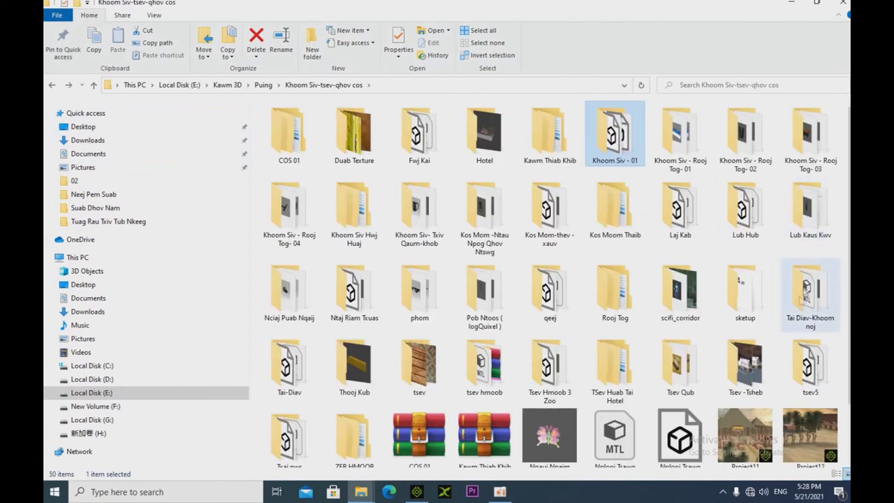
mouse_move(758, 290)
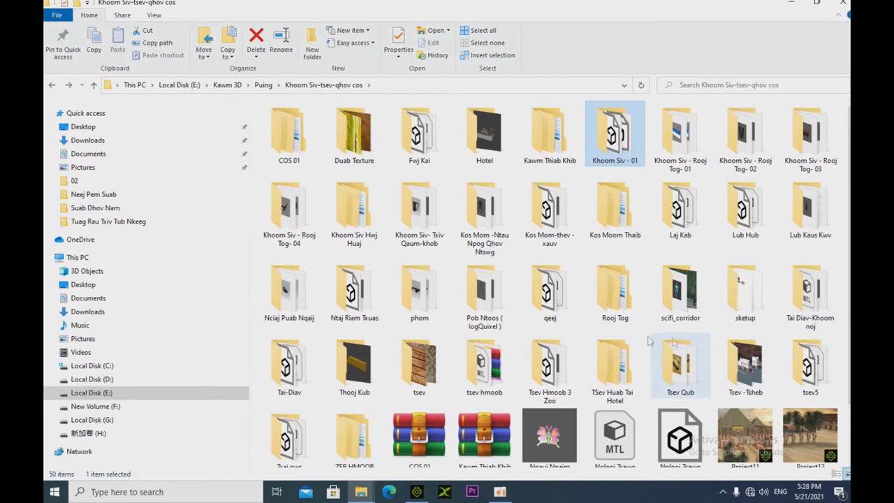
double_click(419, 290)
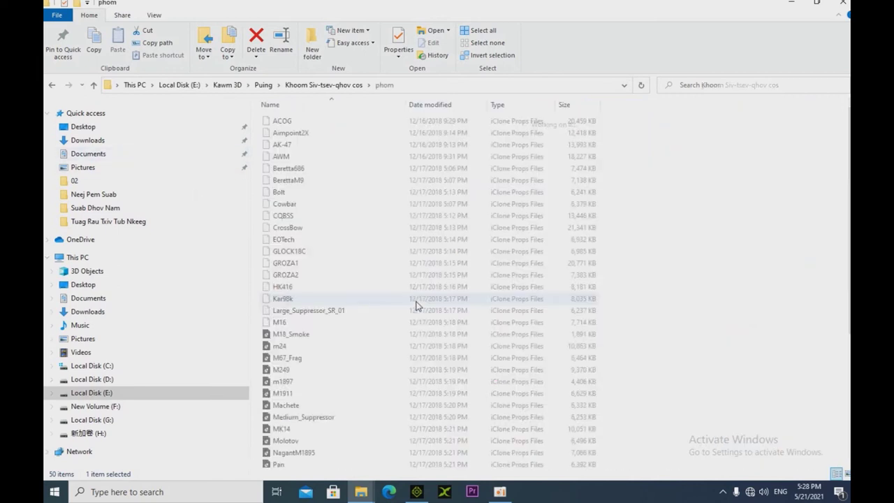
Show the phom props as large icons and place the m24 rifle on the ground beside the Lub Cev 19 character.
click(154, 15)
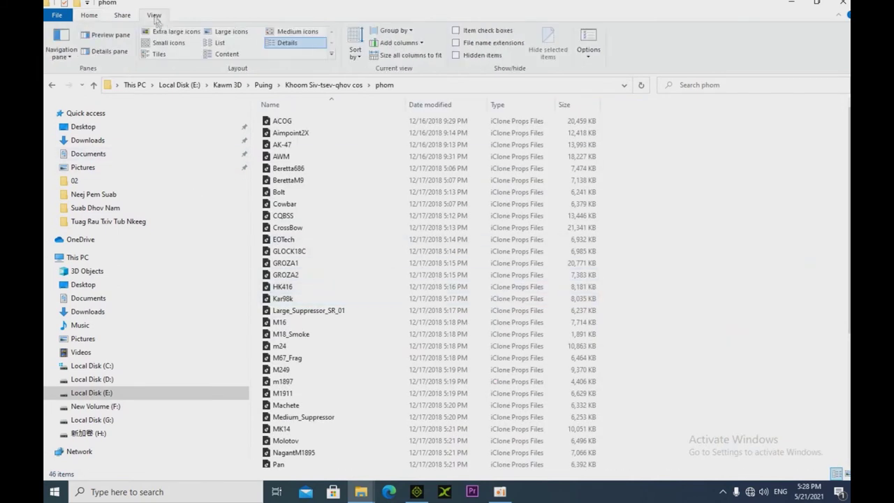
click(228, 31)
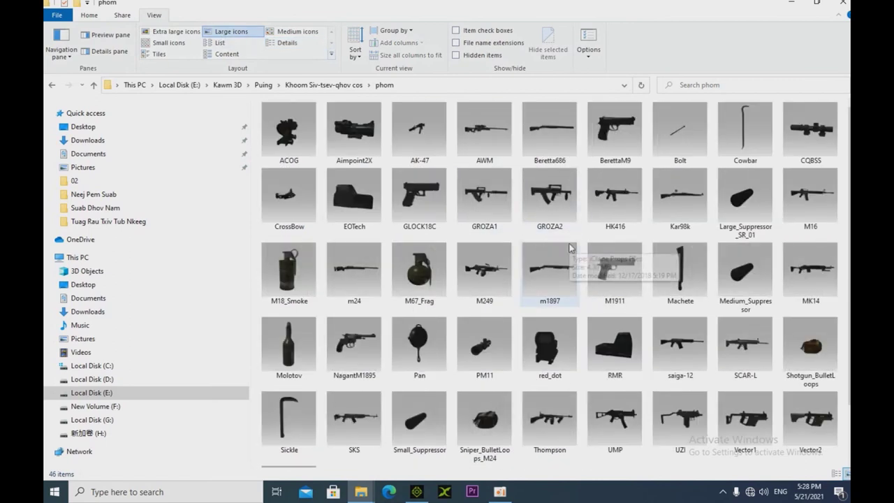
drag(366, 272, 428, 244)
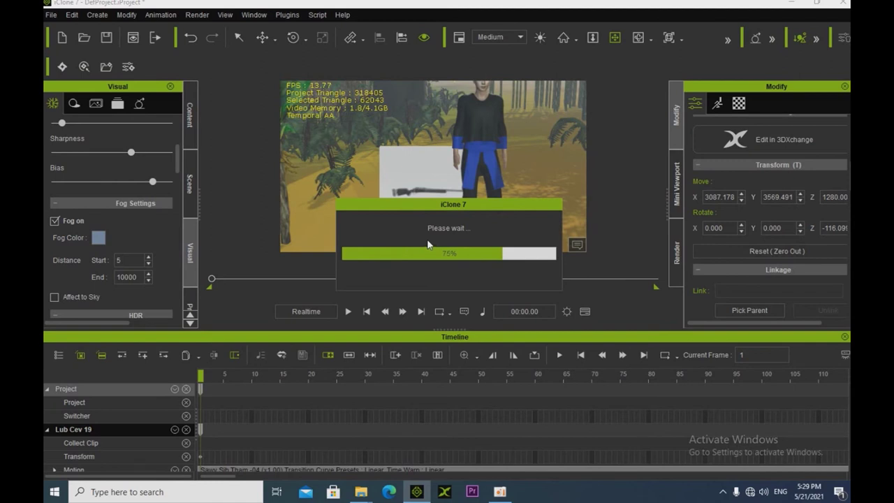
Rotate the rifle to change its heading on the ground and rescale it uniformly.
click(293, 37)
drag(415, 233, 495, 180)
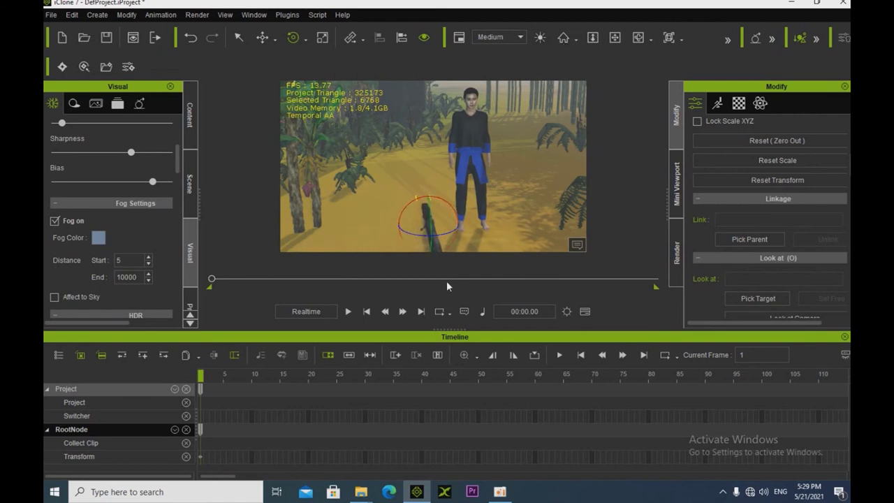
click(322, 38)
scroll(433, 214, down, 1)
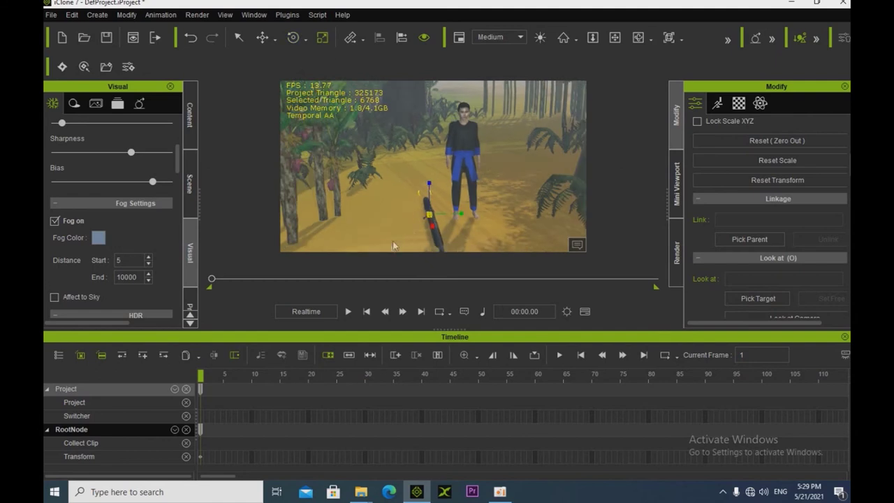
drag(429, 214, 337, 292)
Raise the rifle off the ground to the height of the character's legs.
click(614, 37)
drag(363, 227, 434, 246)
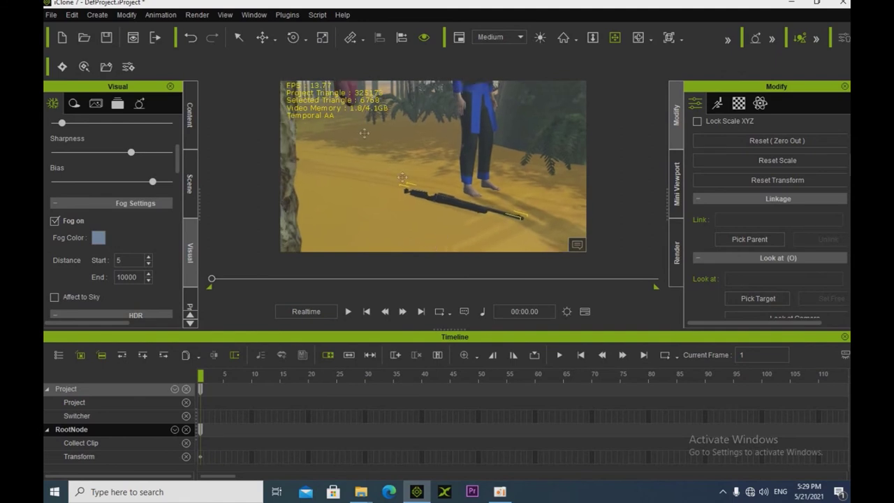
click(262, 37)
drag(432, 171, 501, 64)
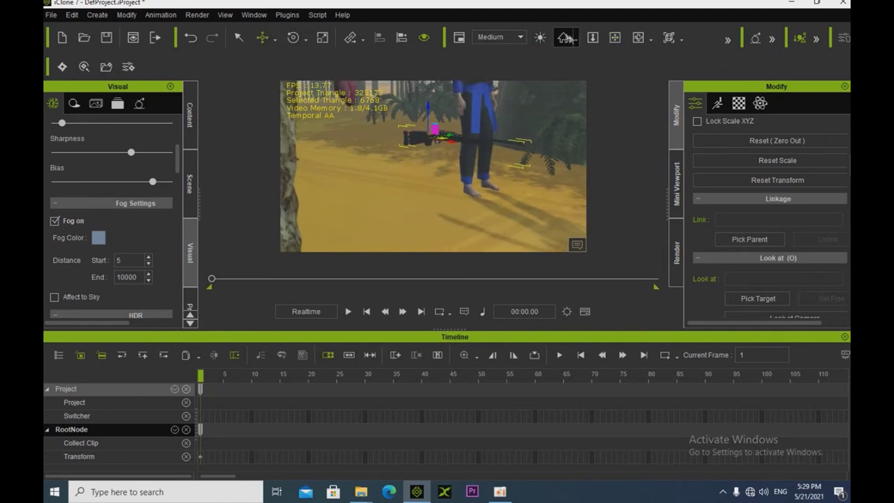
Rotate the rifle into a diagonal slant with its barrel pointing upward behind the character.
click(615, 37)
drag(531, 175, 452, 218)
drag(390, 203, 362, 228)
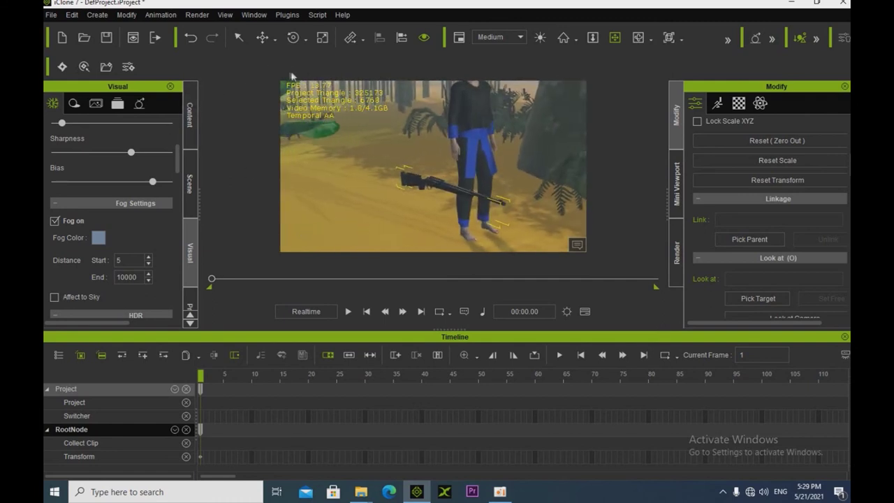
click(293, 37)
drag(426, 190, 479, 186)
click(615, 37)
scroll(535, 172, down, 3)
mouse_move(528, 179)
mouse_down()
mouse_move(427, 201)
mouse_move(453, 203)
mouse_move(475, 232)
mouse_move(448, 216)
mouse_move(493, 183)
mouse_move(519, 179)
mouse_up()
click(294, 37)
Move the slanted rifle up and across onto the character's upper back.
click(262, 37)
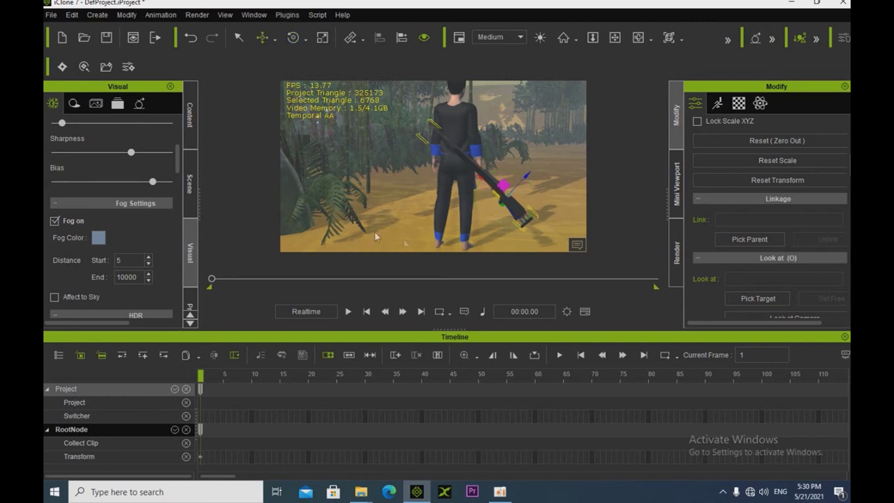
drag(482, 180, 452, 134)
drag(479, 133, 498, 132)
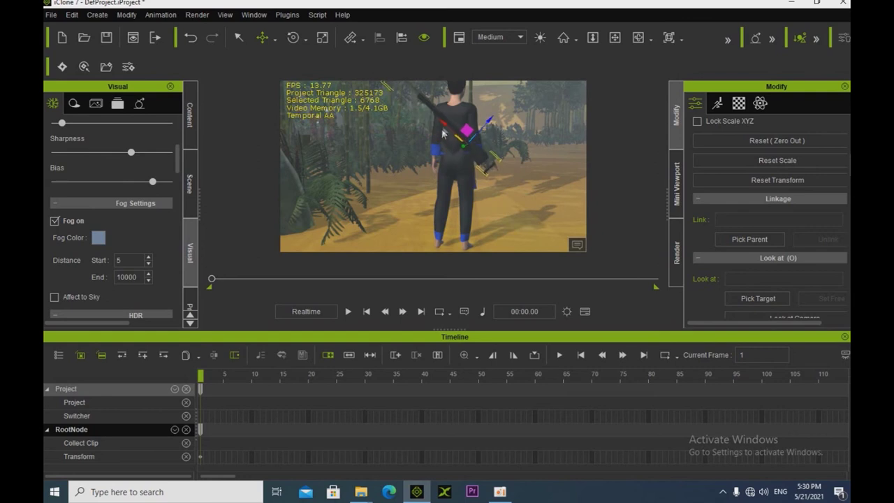
drag(443, 123, 493, 116)
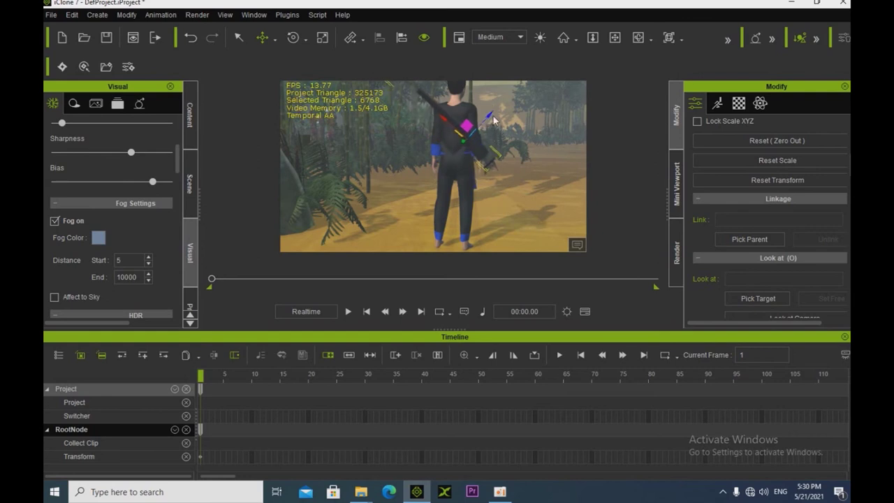
Turn the rifle to follow the surface of the character's back and shift it against the body.
click(614, 38)
right_drag(521, 150, 316, 195)
drag(316, 194, 440, 126)
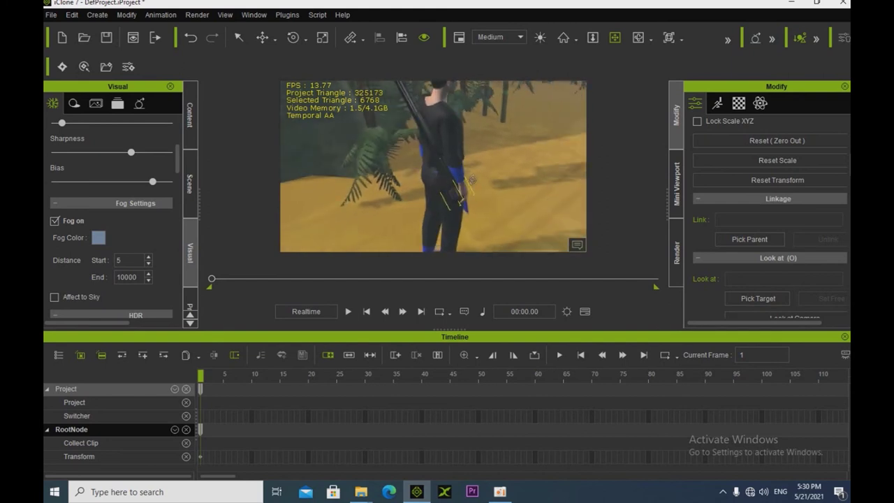
click(296, 37)
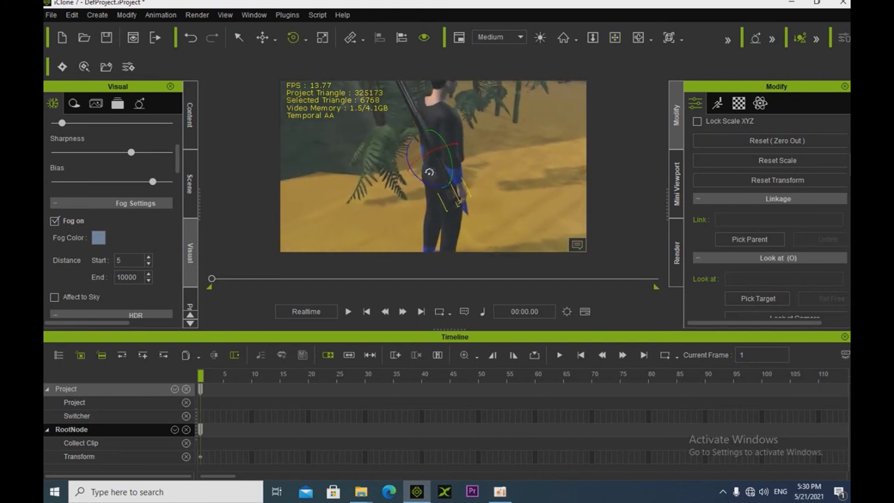
click(420, 174)
click(262, 37)
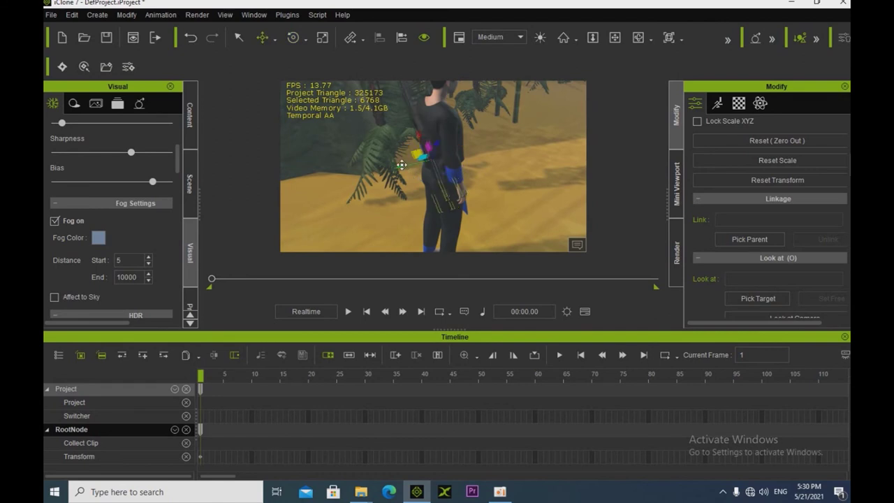
Tilt the rifle more steeply and lower it so it hangs diagonally across the character's back.
click(619, 37)
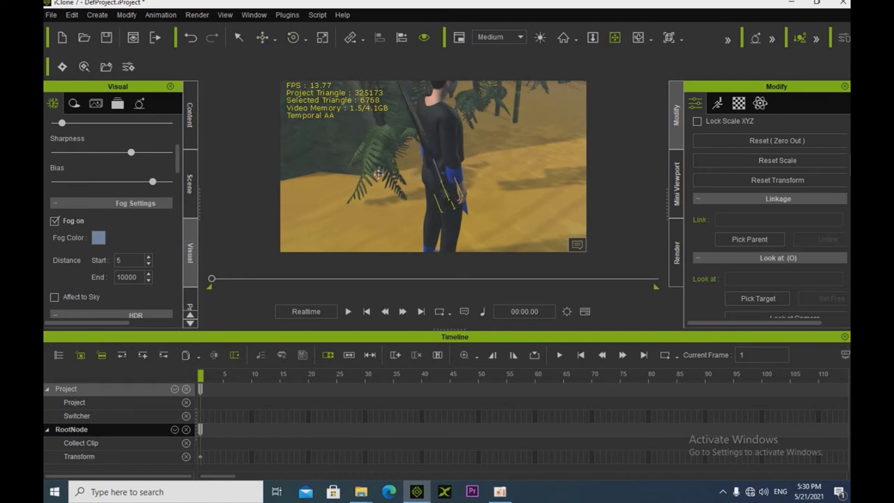
drag(481, 167, 475, 262)
right_drag(447, 197, 264, 255)
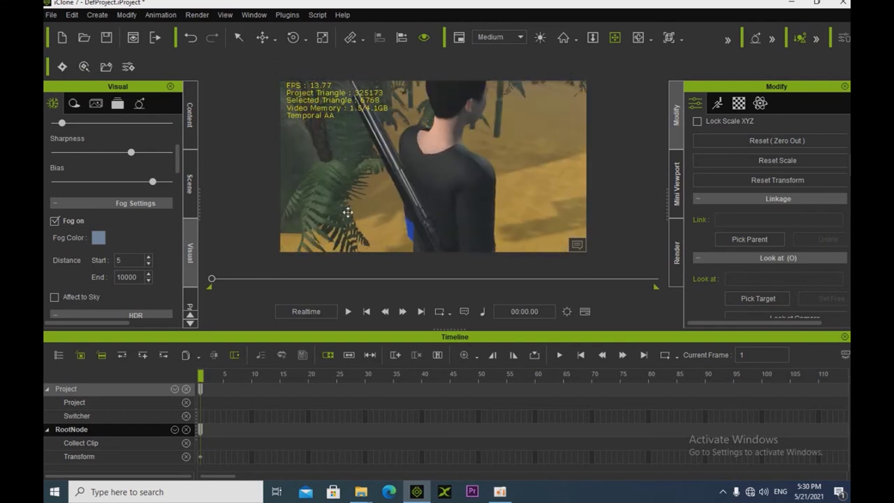
drag(347, 212, 405, 154)
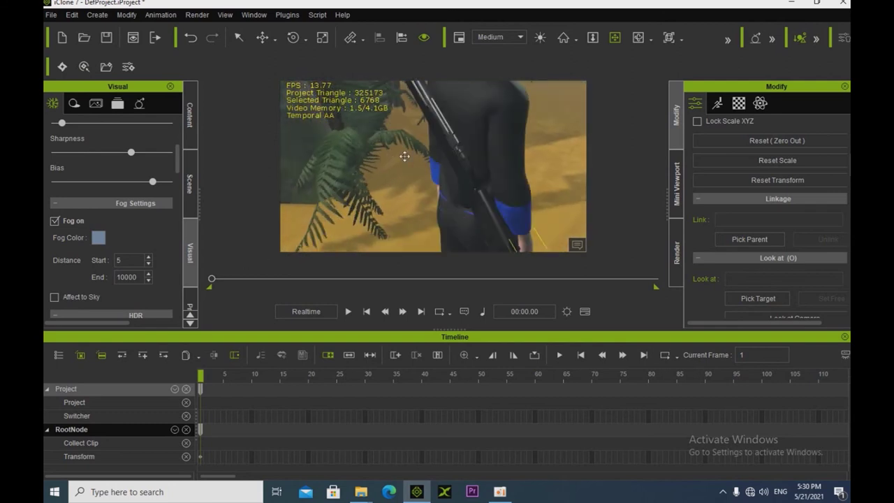
scroll(405, 154, down, 2)
right_drag(349, 209, 423, 218)
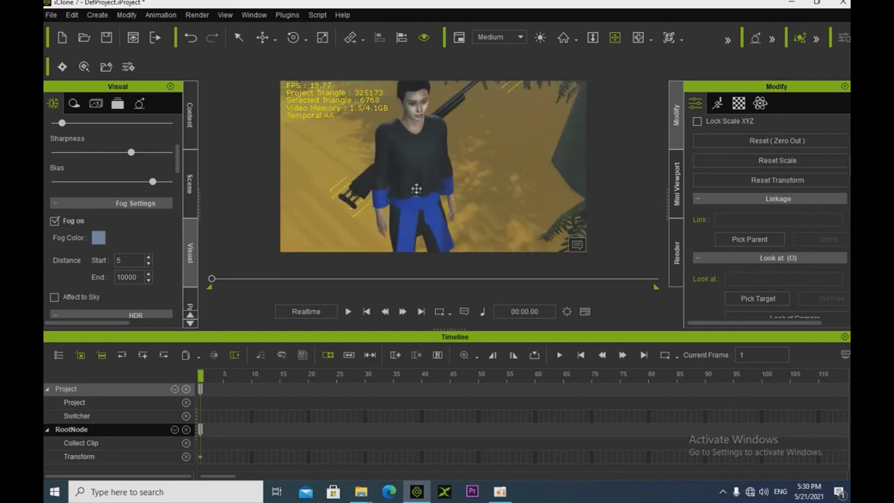
scroll(414, 192, down, 3)
drag(395, 183, 390, 164)
mouse_move(390, 164)
right_down()
mouse_move(385, 120)
mouse_move(384, 148)
right_up()
click(258, 39)
click(294, 37)
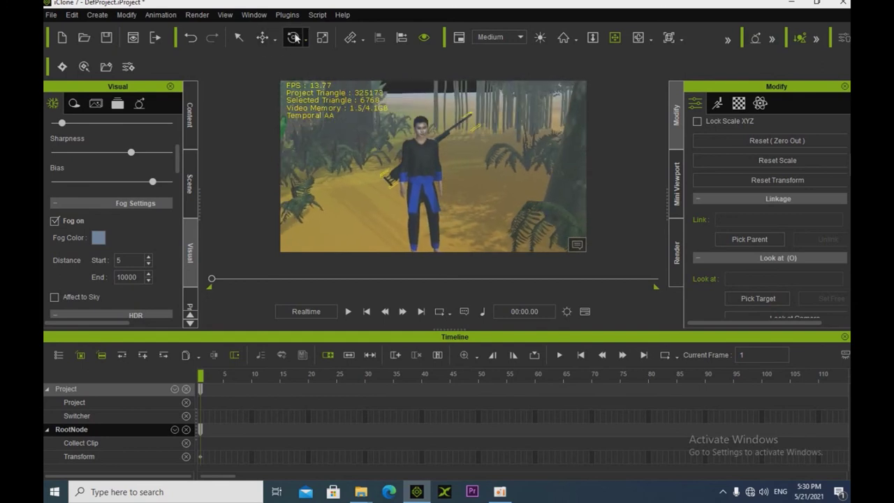
drag(413, 137, 396, 133)
click(260, 38)
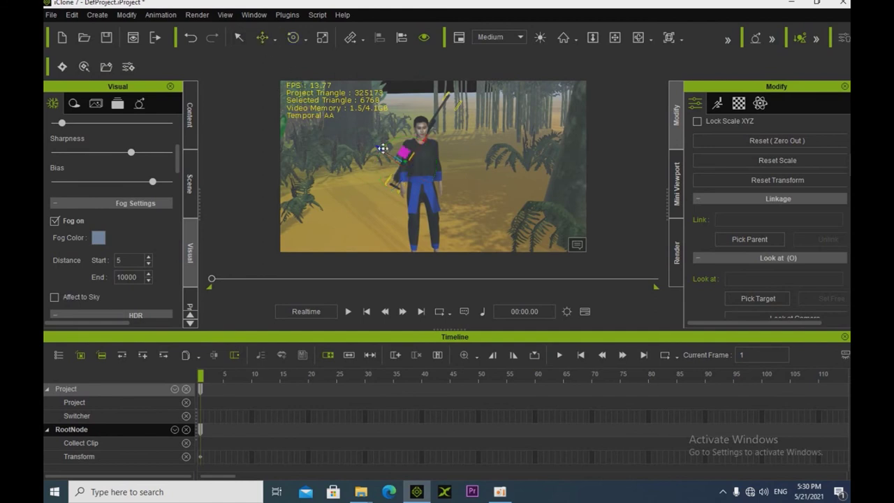
drag(387, 153, 429, 156)
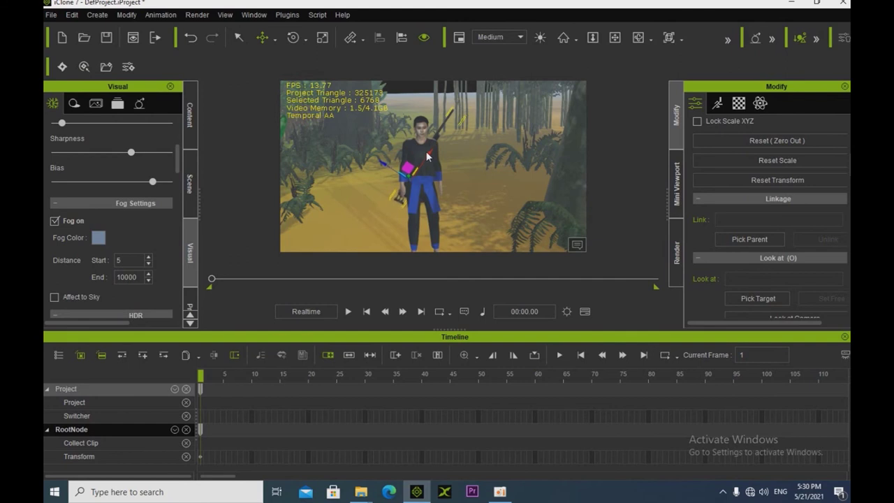
Link the rifle to the character's CC_Base_Spine02 bone by picking his back as the parent.
click(615, 38)
right_drag(379, 212, 775, 172)
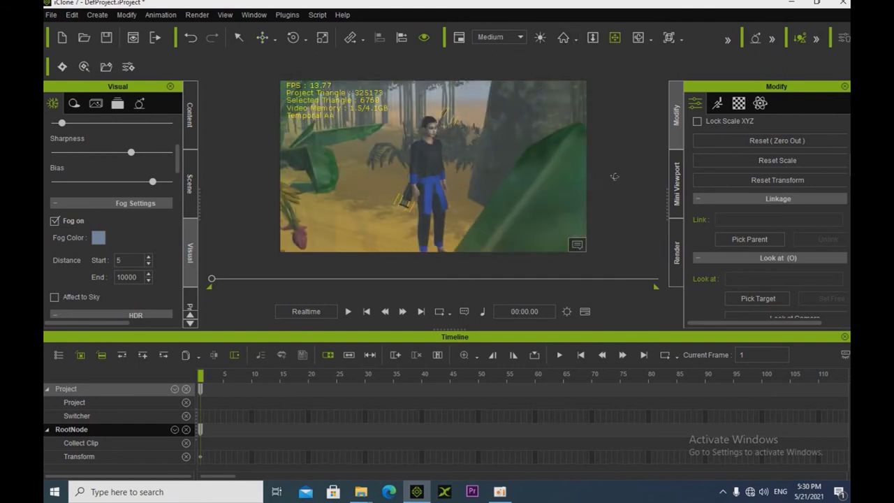
right_drag(404, 232, 673, 283)
scroll(423, 143, up, 3)
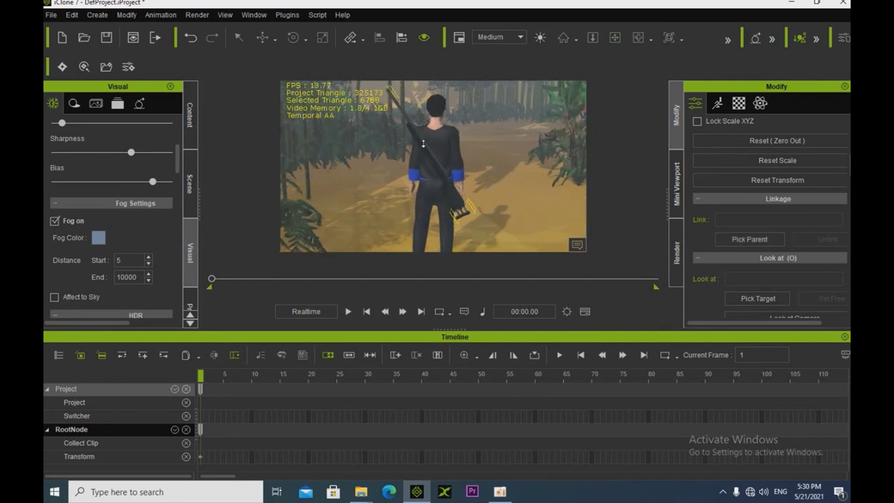
drag(423, 143, 431, 131)
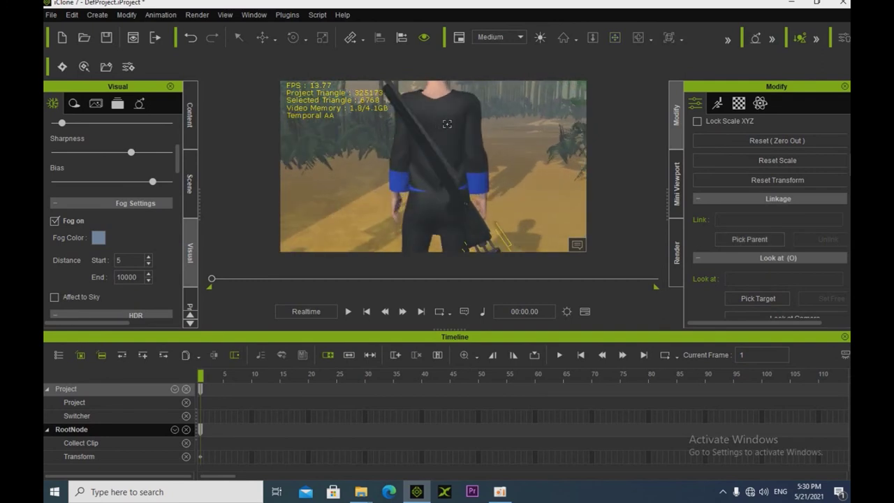
click(447, 123)
scroll(445, 156, down, 4)
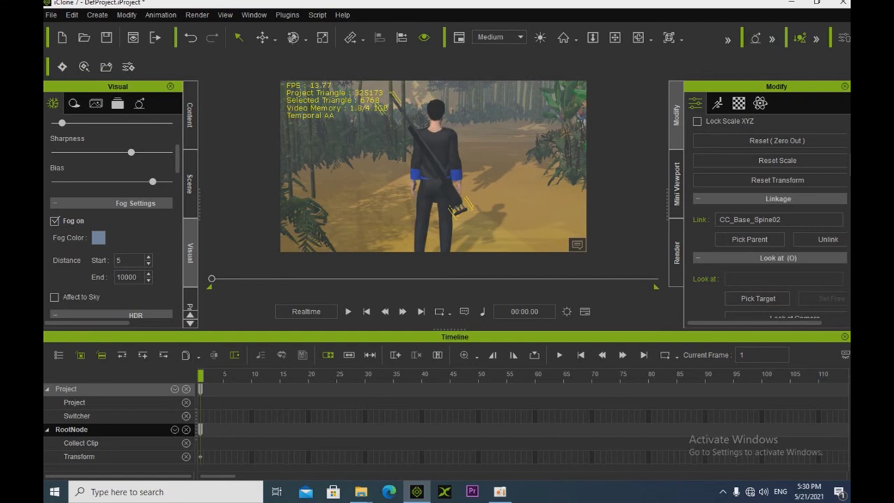
Scale the linked rifle down slightly and fine-tune its position on the character's back.
click(322, 37)
click(259, 39)
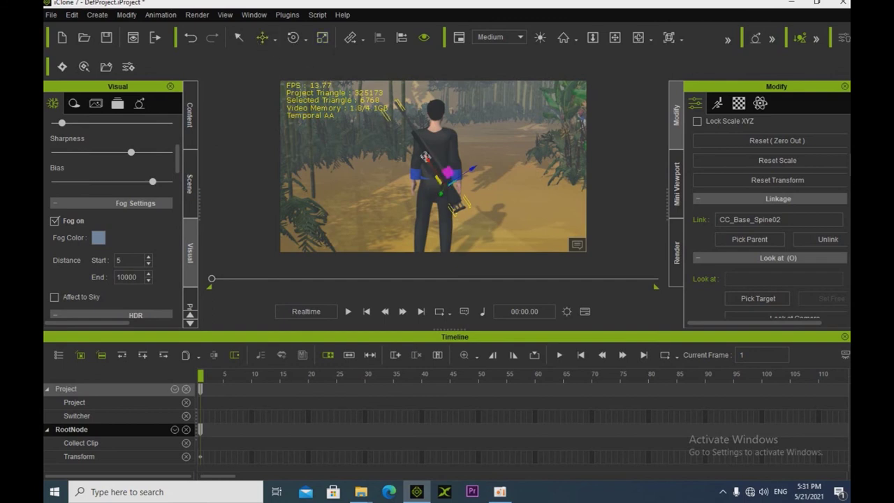
click(614, 37)
drag(497, 149, 459, 161)
right_drag(459, 161, 377, 217)
drag(377, 216, 454, 203)
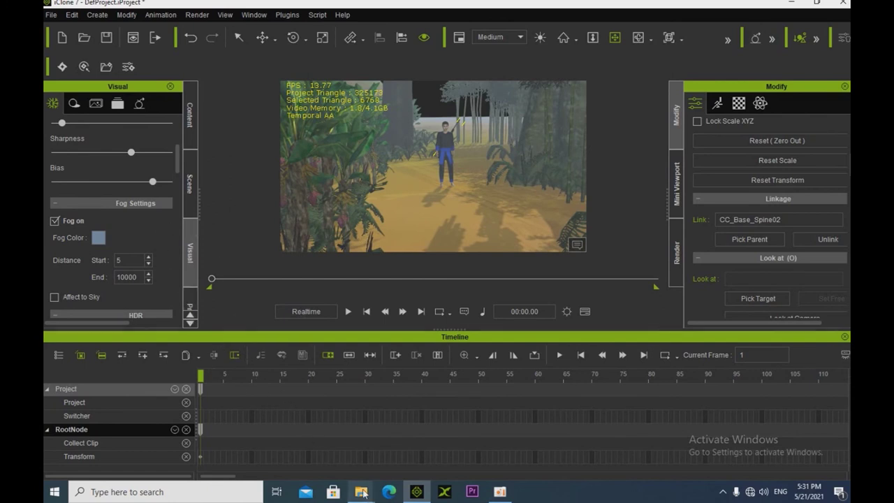
Plant NorwaySpruce trees in the forest behind the character using the gardening planter, and leave gardening mode.
mouse_move(363, 493)
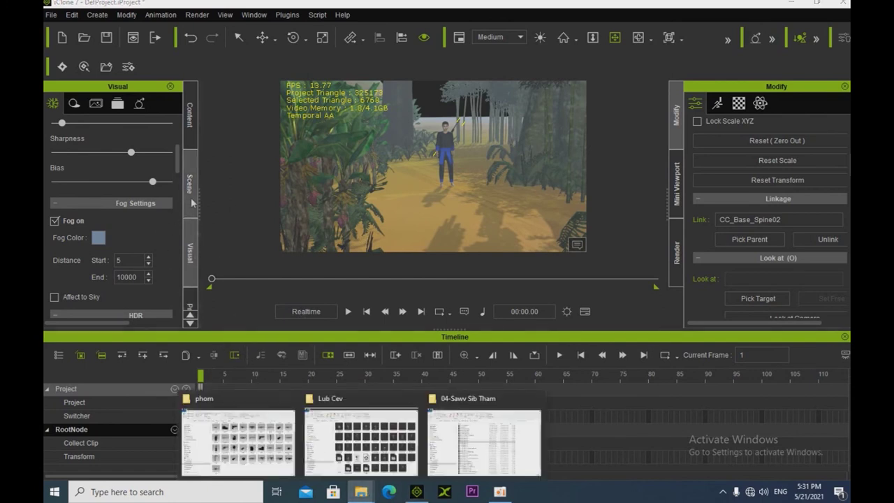
click(187, 135)
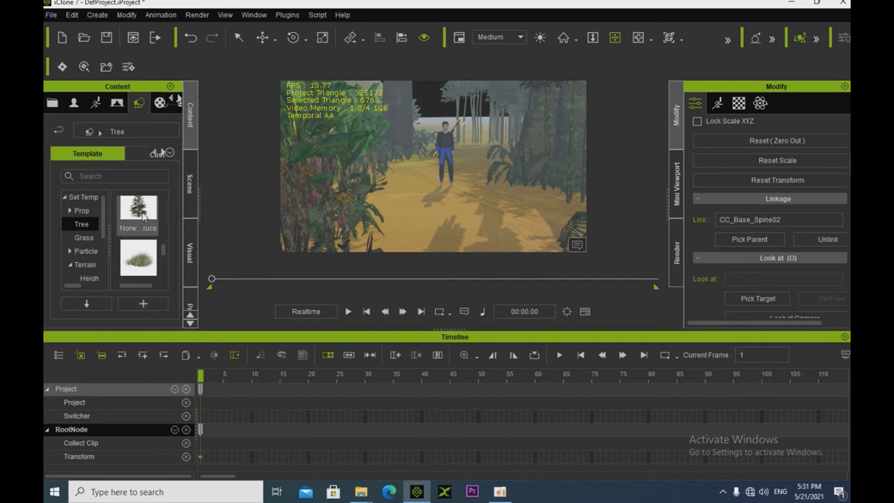
drag(143, 210, 435, 139)
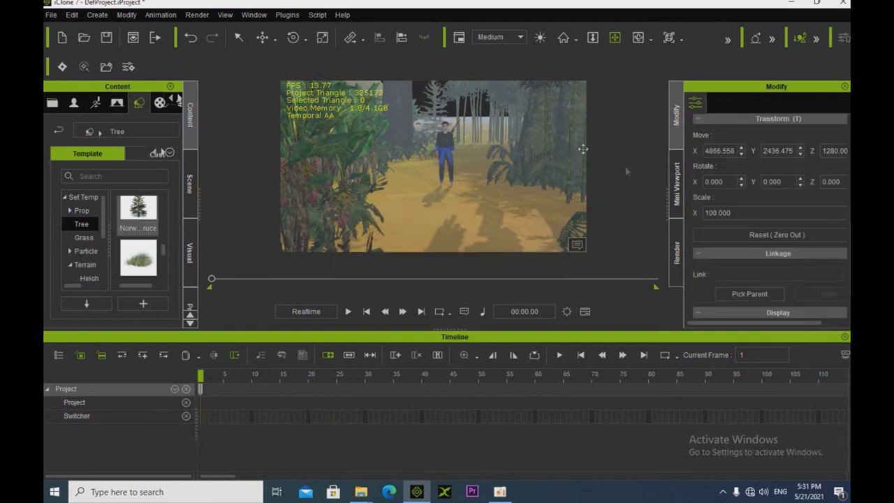
scroll(737, 157, up, 6)
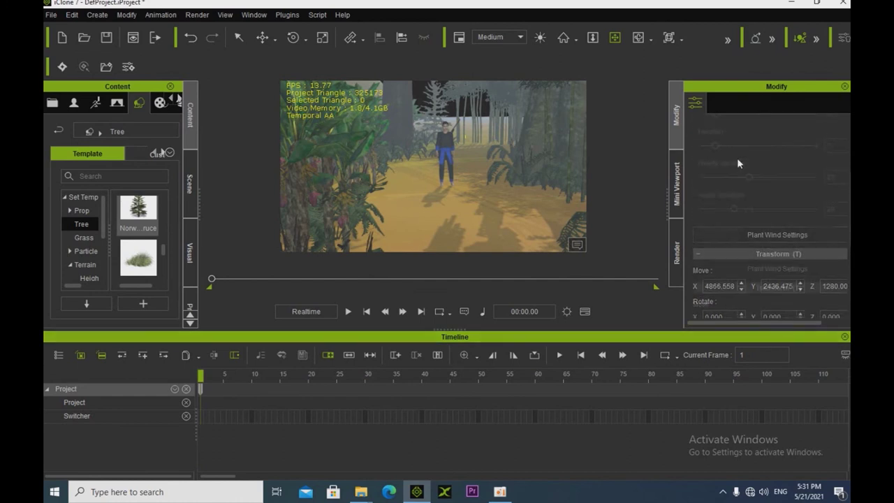
click(749, 175)
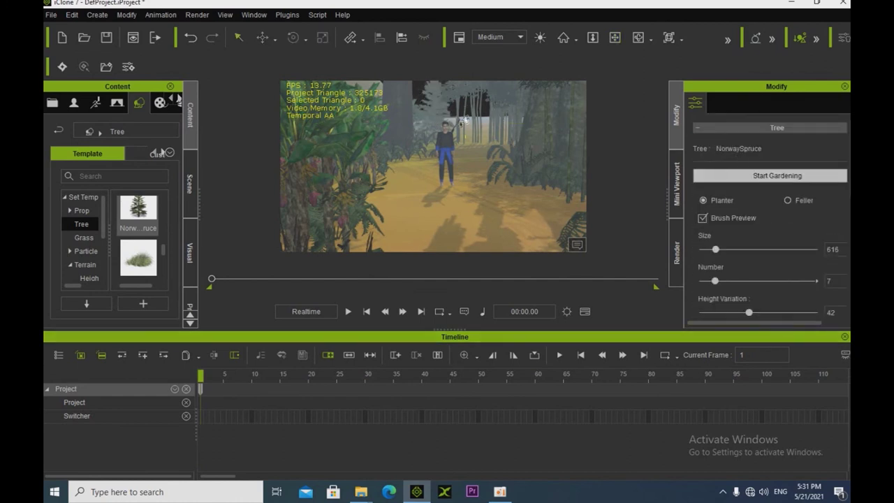
click(776, 180)
Select the Lub Cev 19 avatar standing on the forest path.
scroll(479, 119, down, 3)
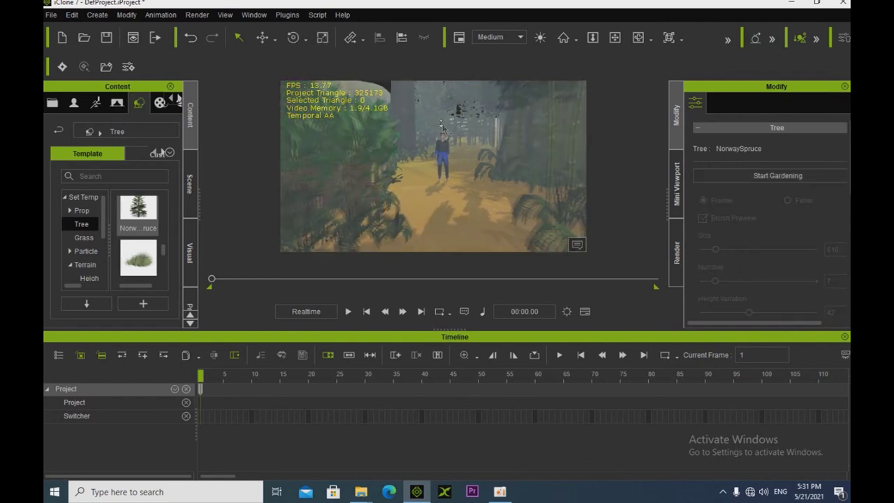
click(615, 37)
drag(468, 148, 441, 208)
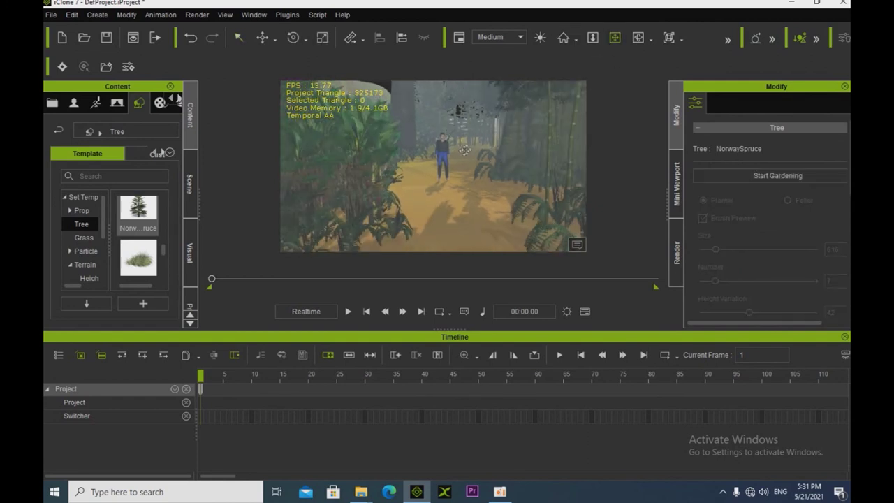
click(427, 149)
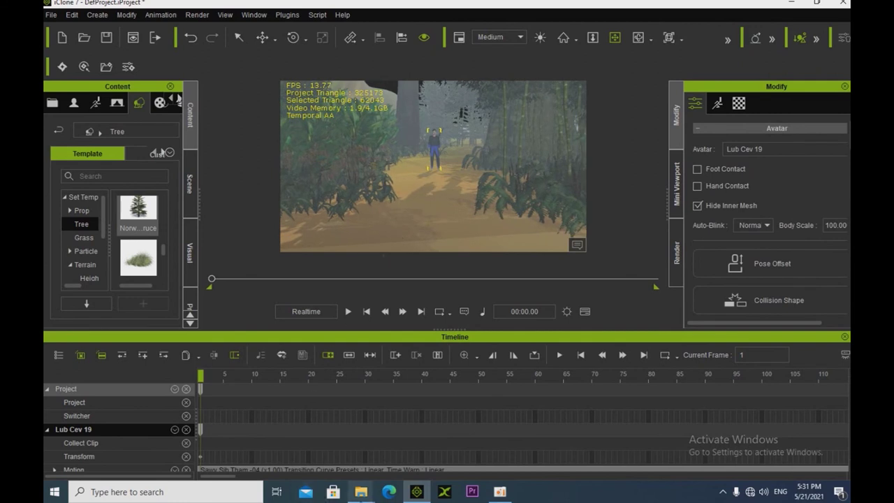
mouse_move(361, 491)
click(216, 452)
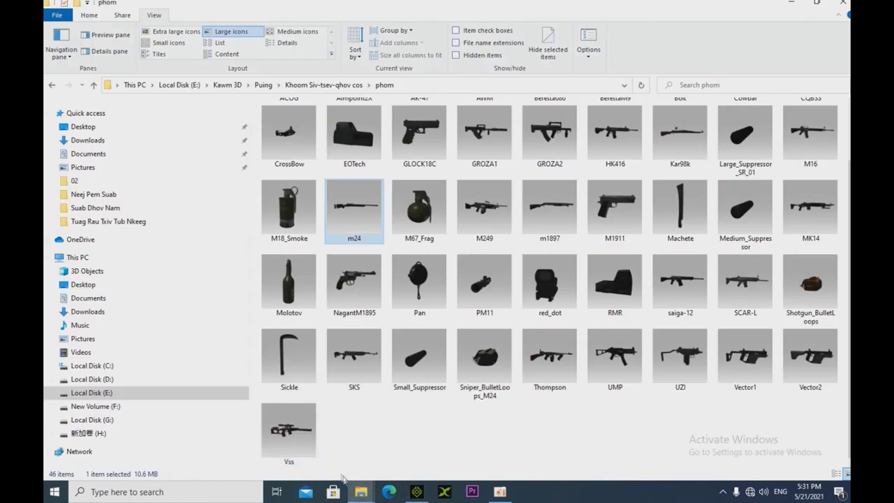
mouse_move(360, 491)
click(484, 426)
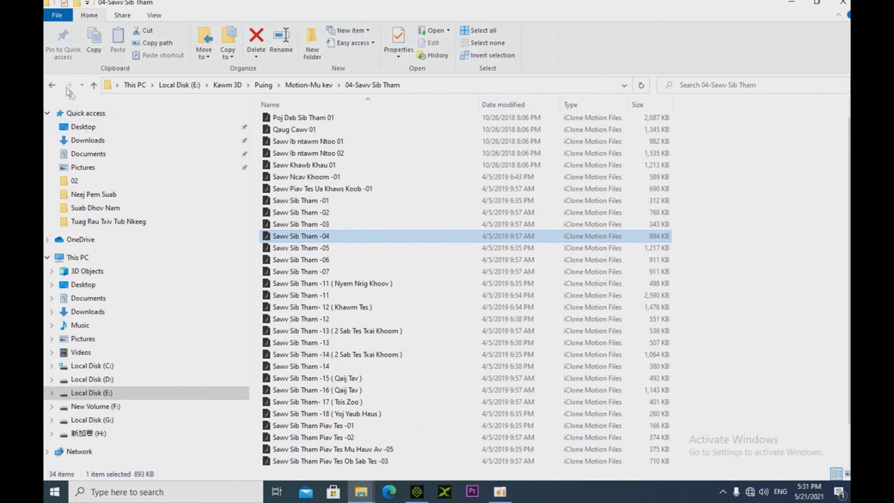
click(52, 84)
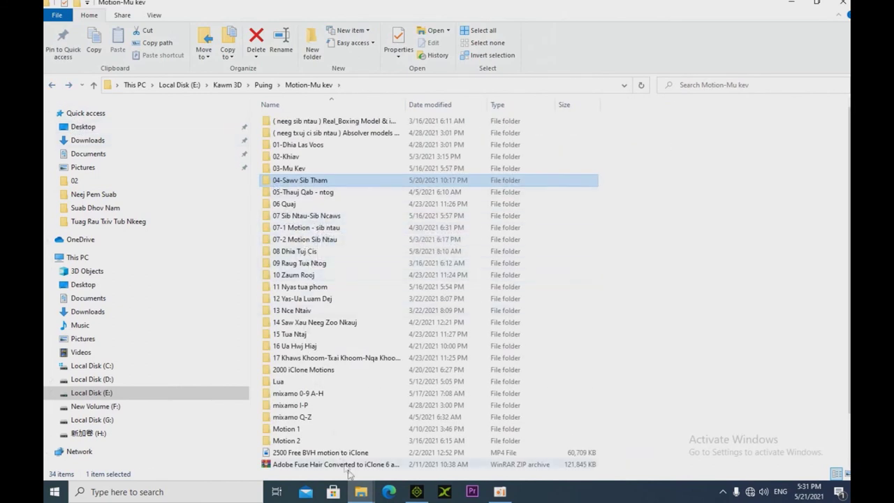
click(416, 491)
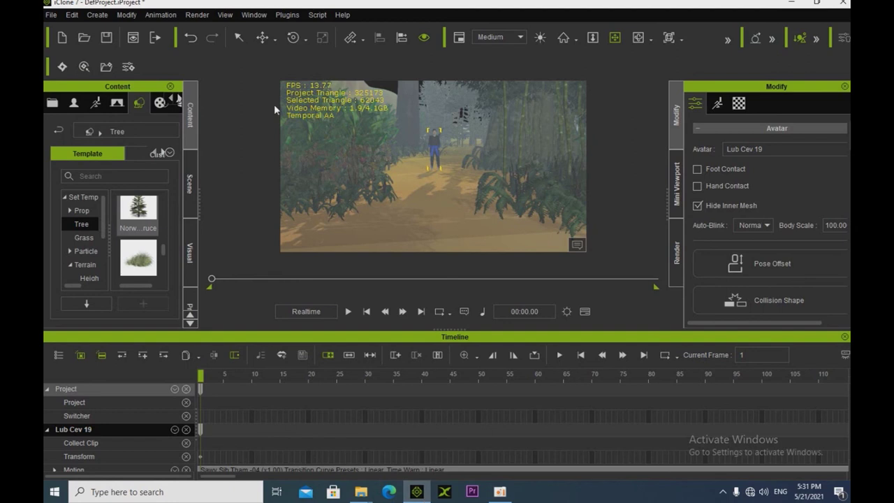
Apply the Mu Kev ( 01 Zoo ) walking motion from the custom motion library to Lub Cev 19 at frame 1.
click(190, 184)
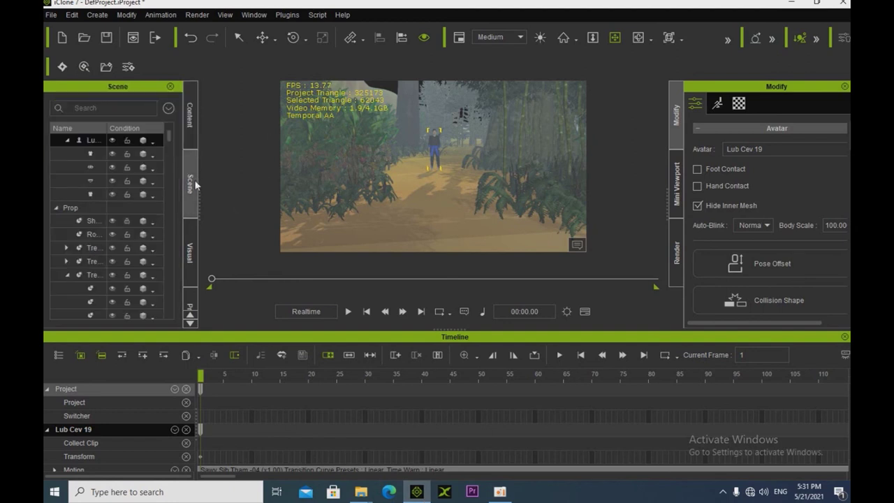
click(187, 115)
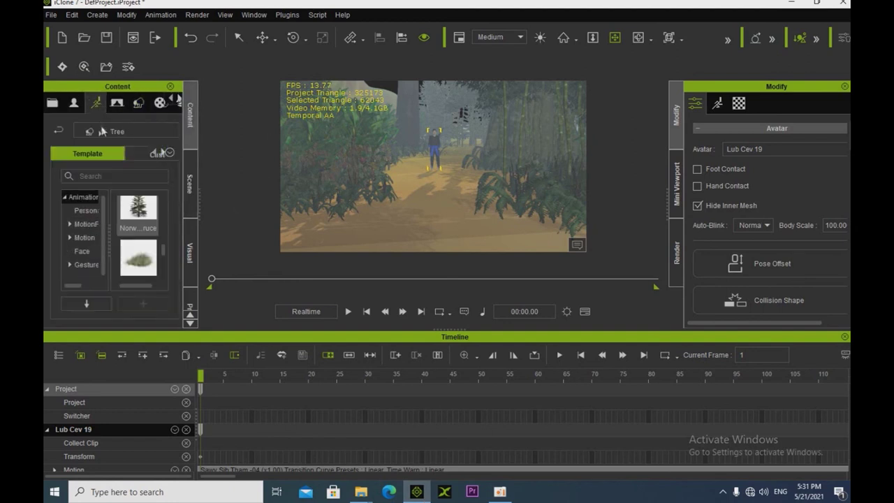
click(134, 154)
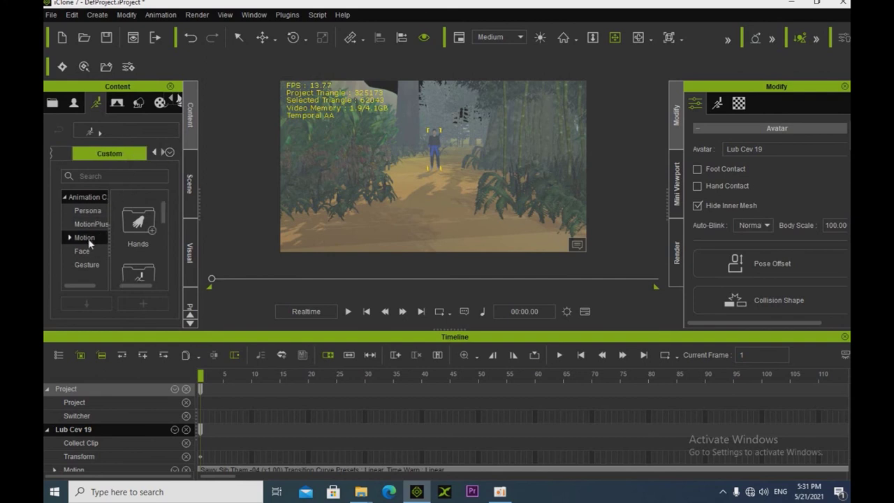
click(69, 237)
scroll(87, 265, down, 3)
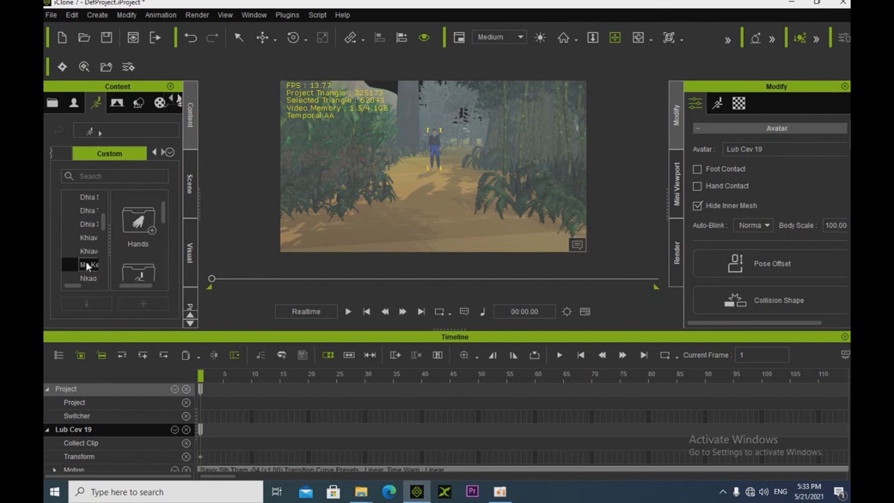
click(86, 265)
drag(293, 183, 433, 164)
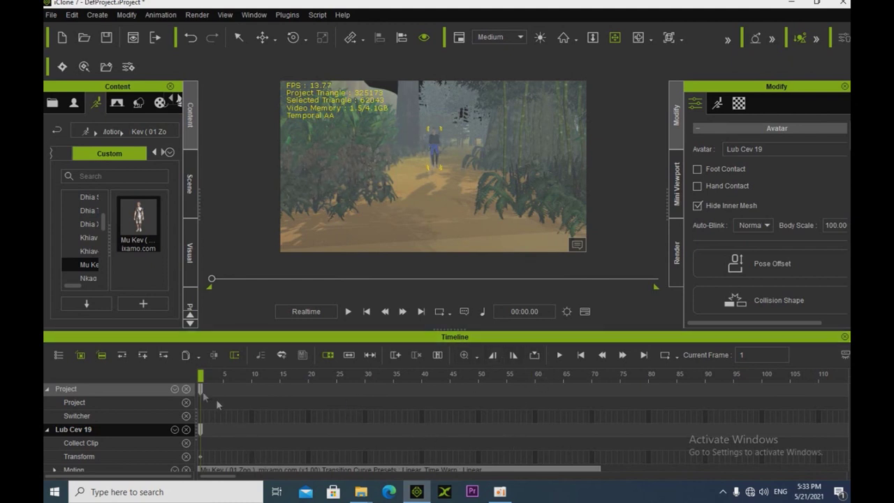
Close the Project, Collect Clip and Transform tracks so only Lub Cev 19's Motion track remains in the timeline.
click(186, 388)
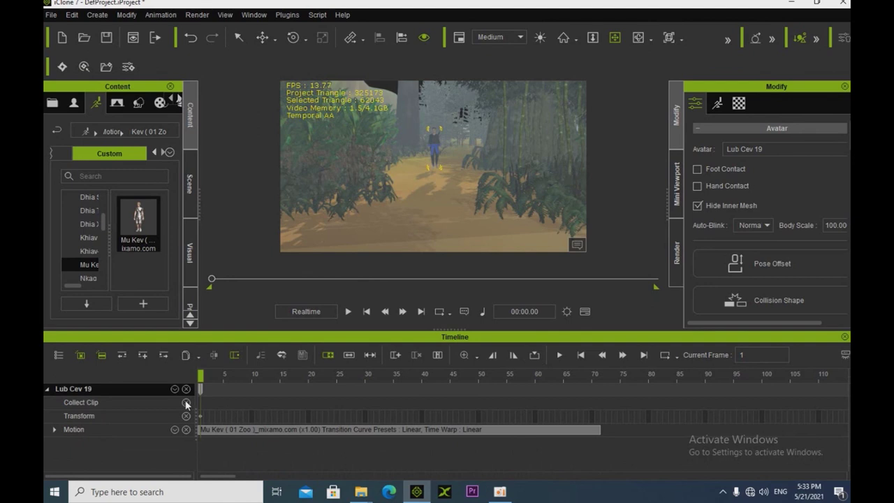
click(186, 403)
click(187, 403)
Append the Mu Kev ( 01 Zoo ) motion twice more, near frames 73 and 143, playing the walk after each addition.
drag(133, 230, 609, 400)
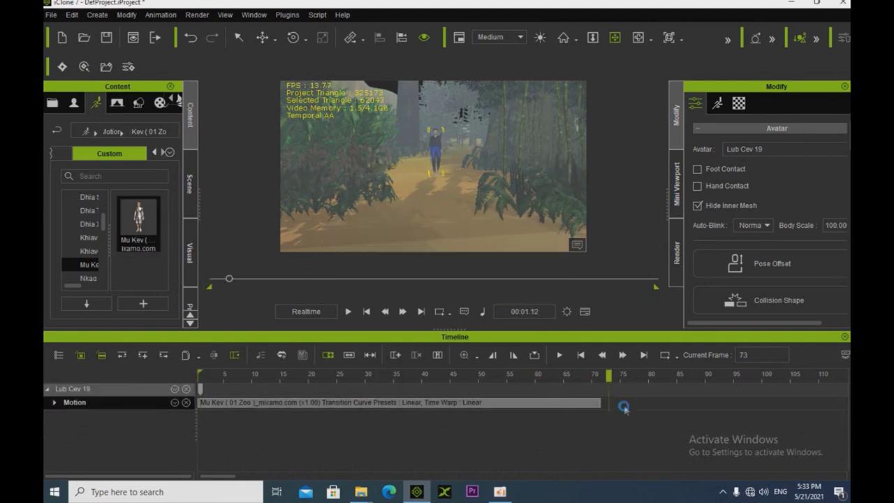
click(201, 389)
key(space)
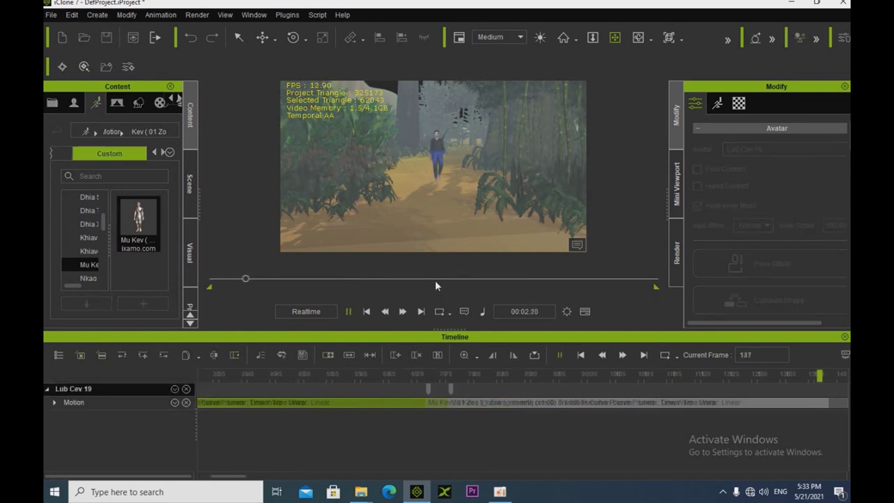
drag(149, 230, 566, 403)
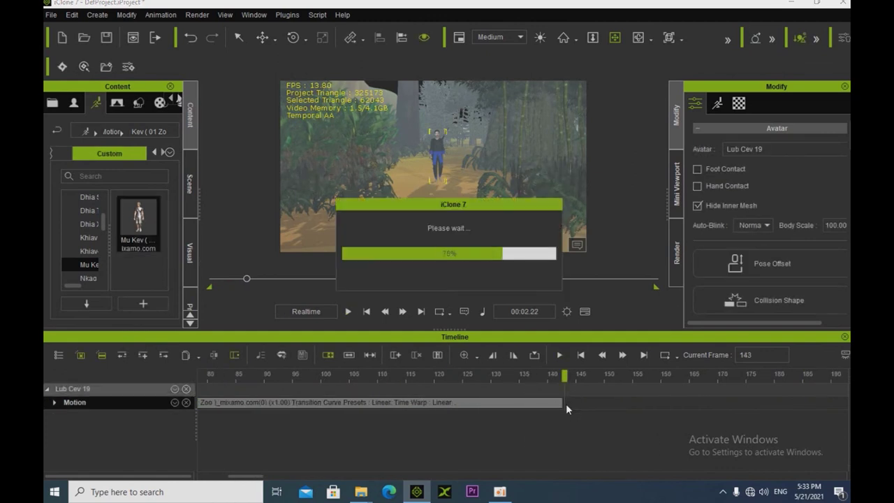
key(space)
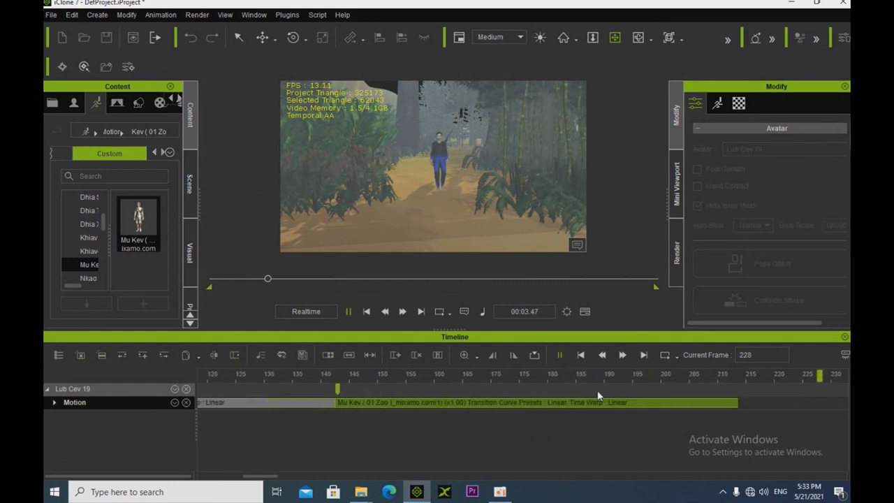
Extend the walk with two more Mu Kev ( 01 Zoo ) clips near frames 215 and 285, and play on to frame 389.
key(space)
drag(127, 223, 513, 403)
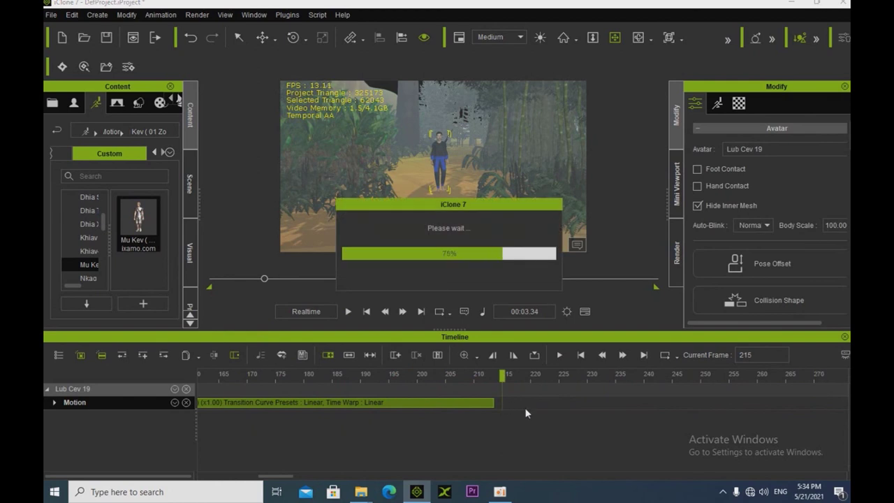
key(space)
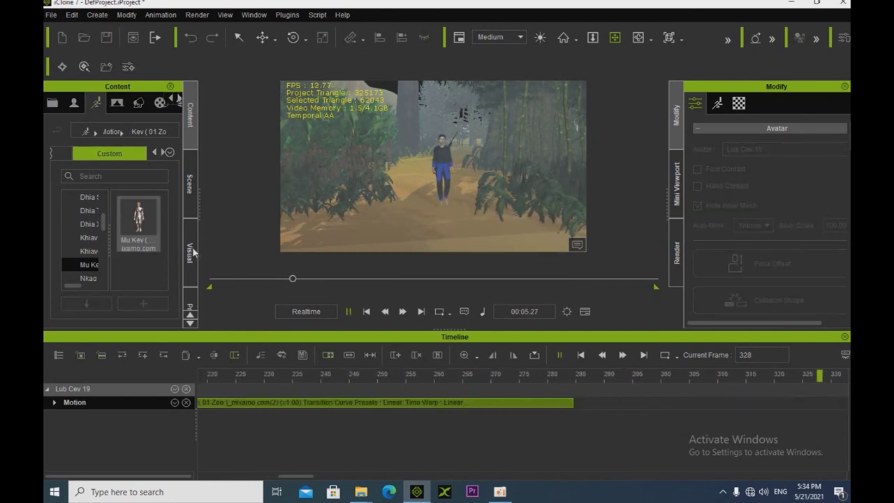
key(space)
drag(143, 230, 589, 412)
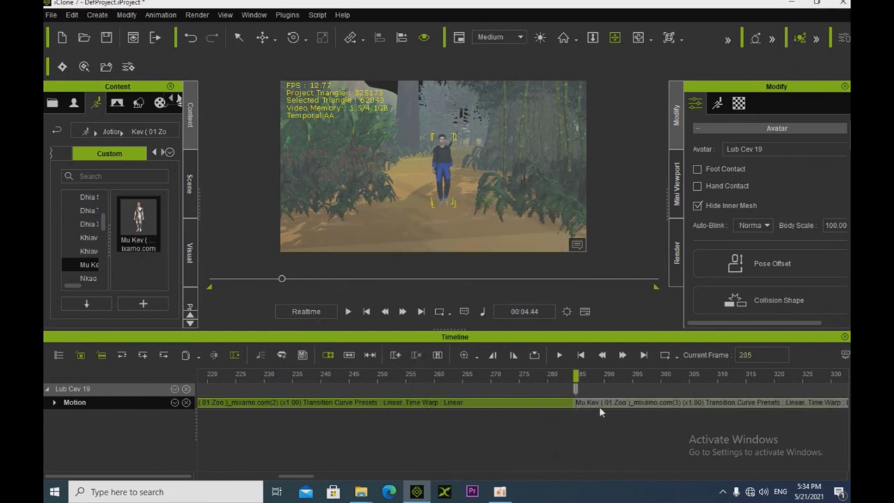
key(space)
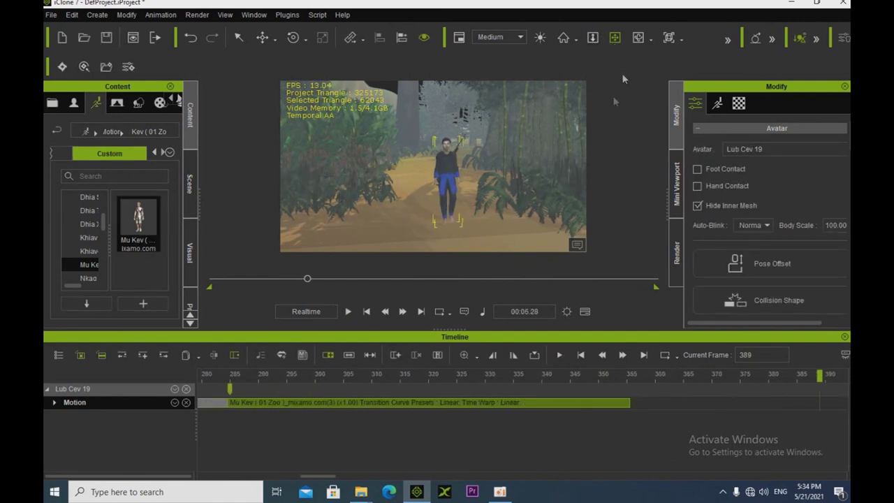
Apply the Sawv Sib Tham -02 motion from the 04-Sawv Sib Tham folder to Lub Cev 19 at frame 389.
right_drag(477, 181, 415, 231)
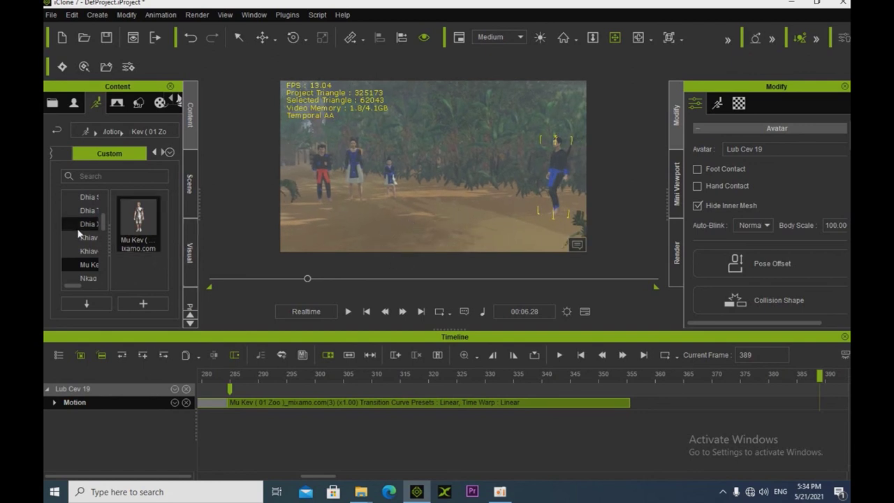
scroll(80, 235, up, 3)
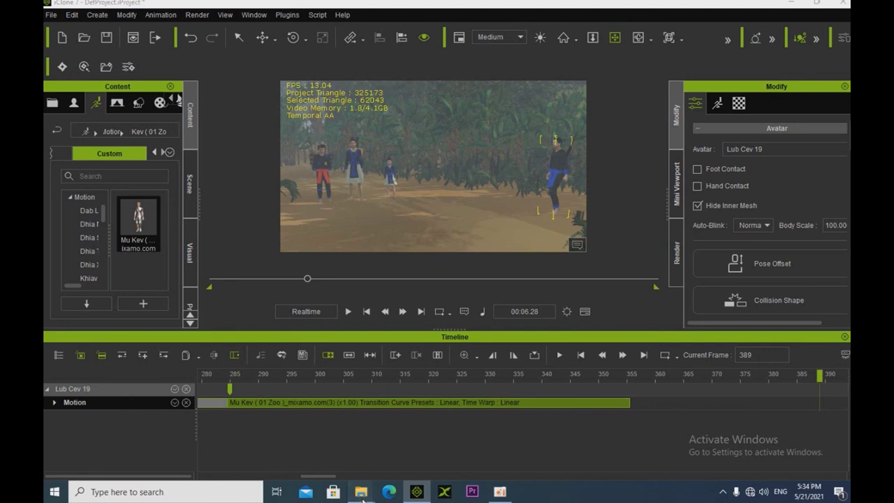
mouse_move(361, 492)
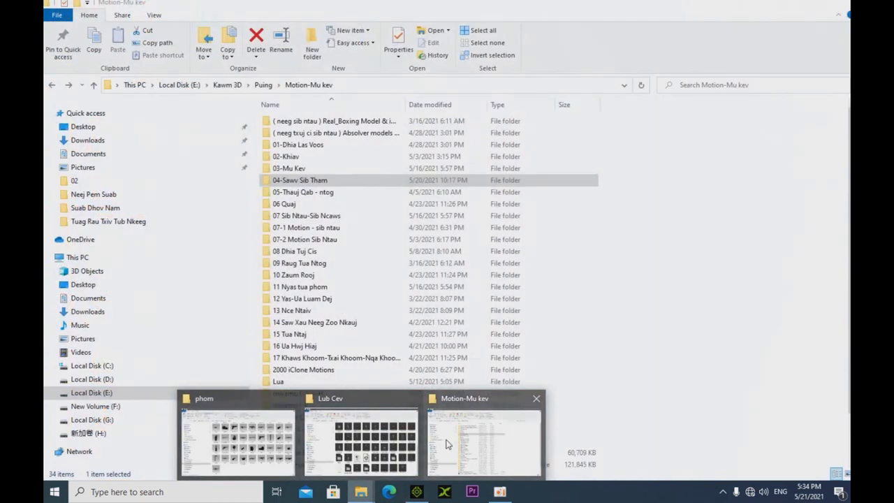
click(449, 445)
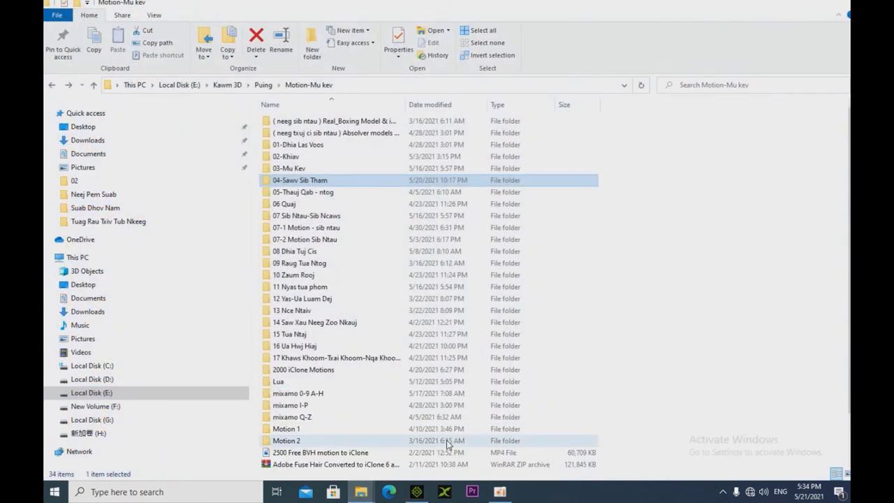
double_click(297, 180)
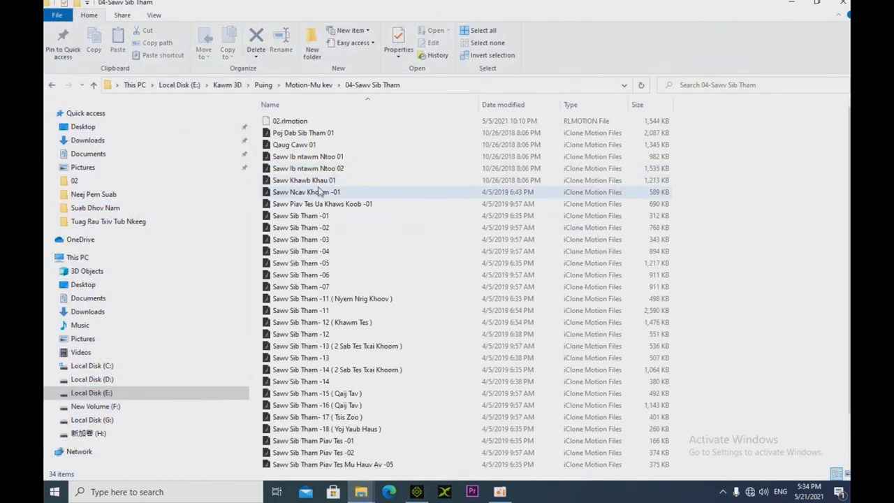
drag(298, 218, 556, 171)
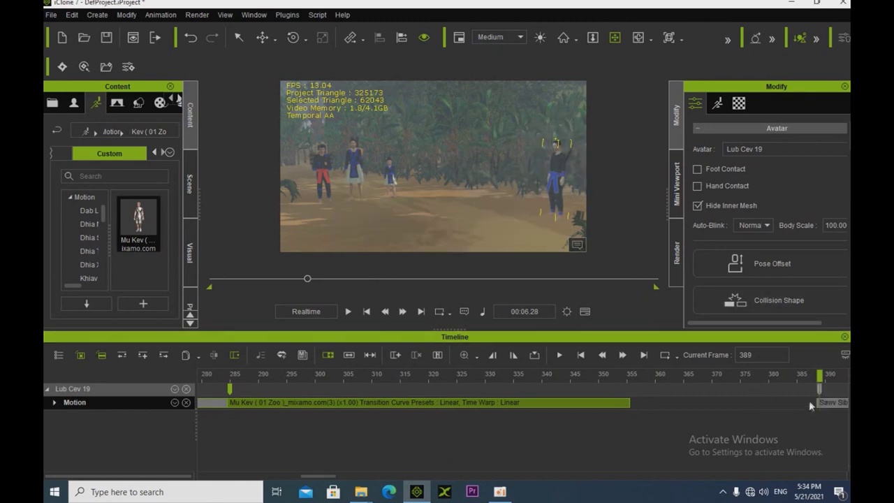
Move the Sawv Sib Tham -02 clip back against the end of the last walking clip and preview the transition from frame 340.
drag(821, 404, 636, 428)
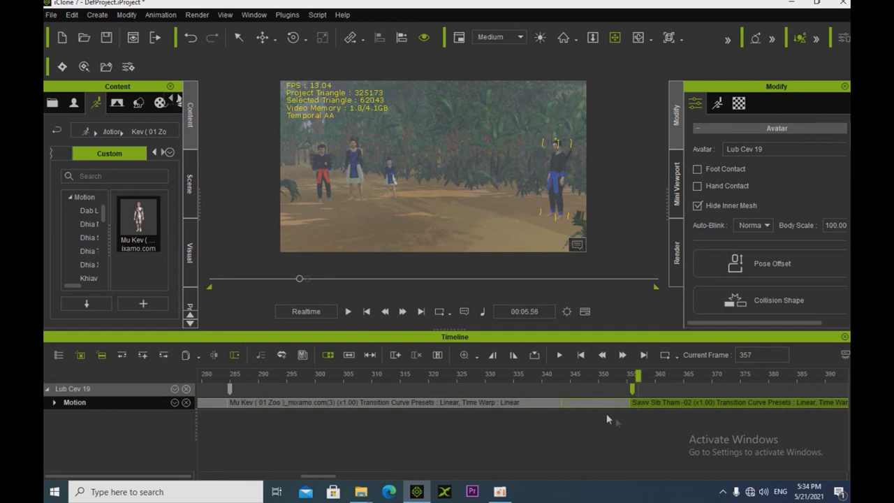
click(565, 396)
click(539, 396)
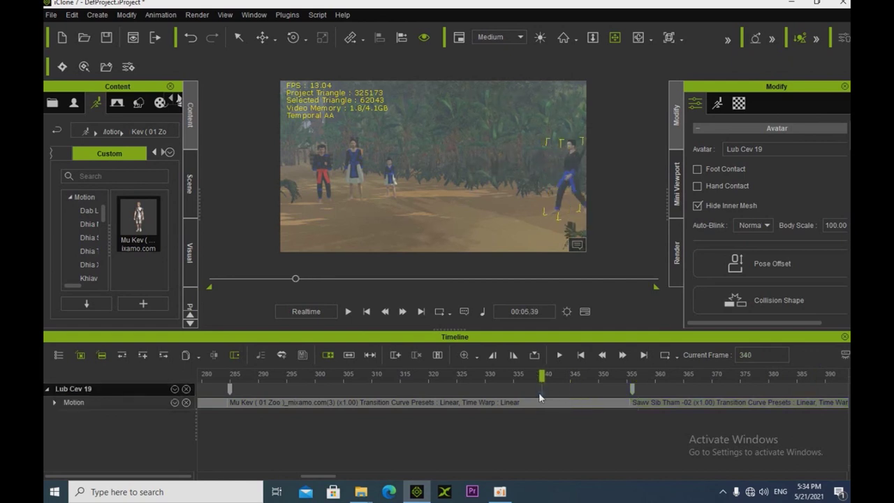
key(space)
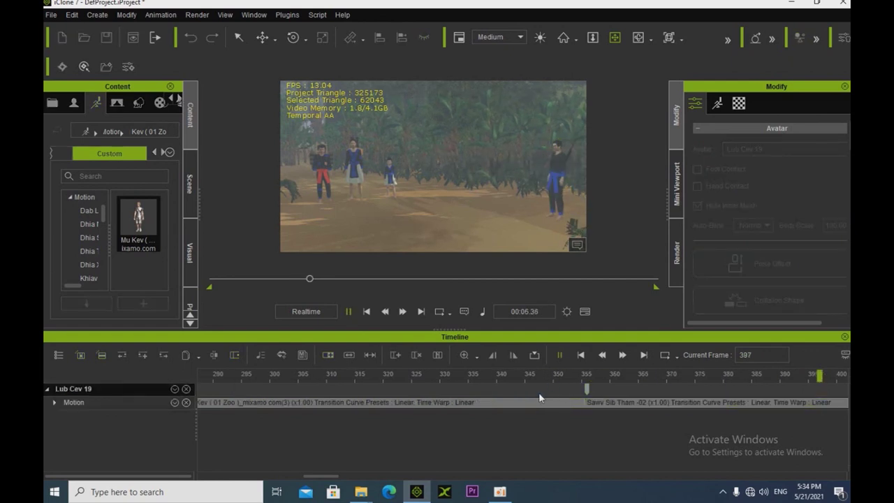
key(space)
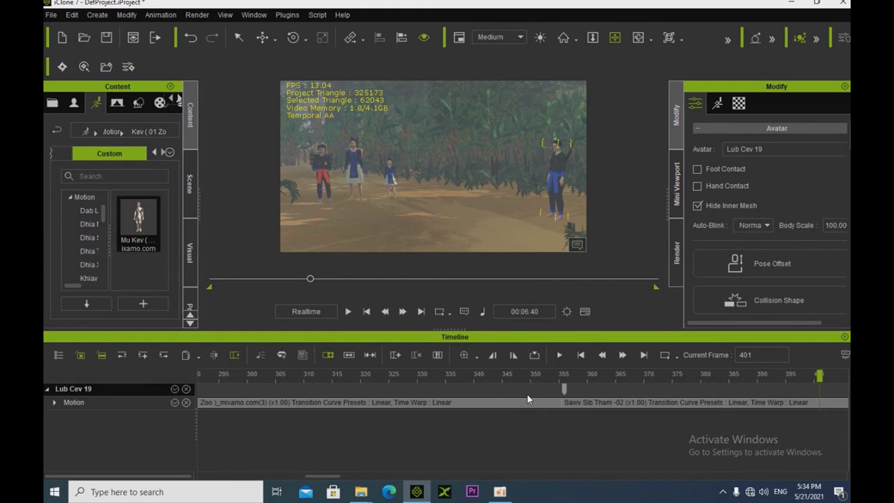